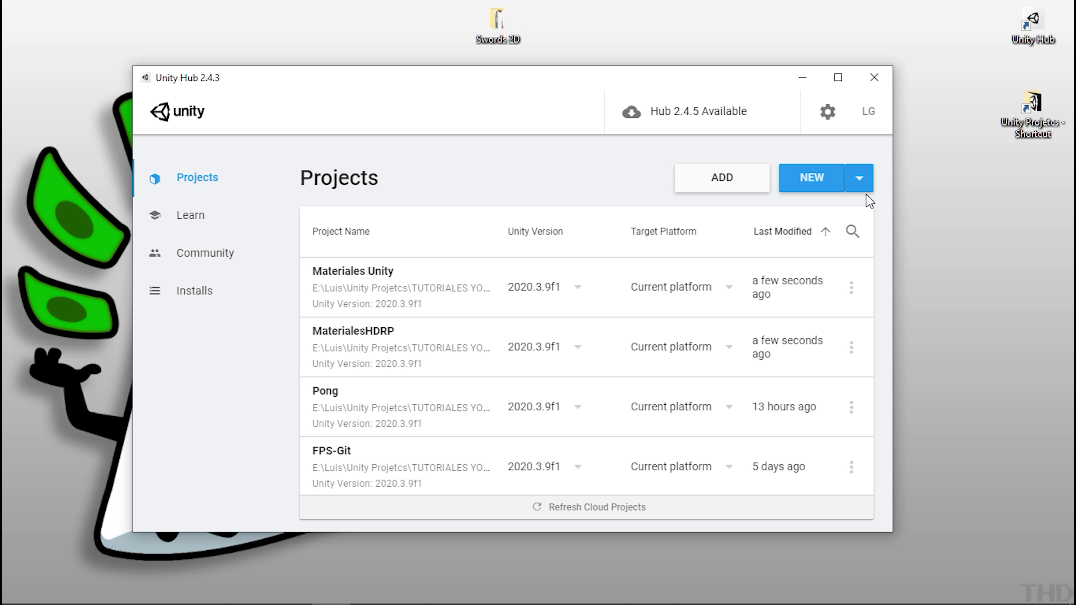
# - Show the Unity versions available for a new project in Unity Hub
pyautogui.click(864, 183)
# - Start a Unity 2020.3.9f1 project and view the High Definition RP template's description
pyautogui.click(754, 183)
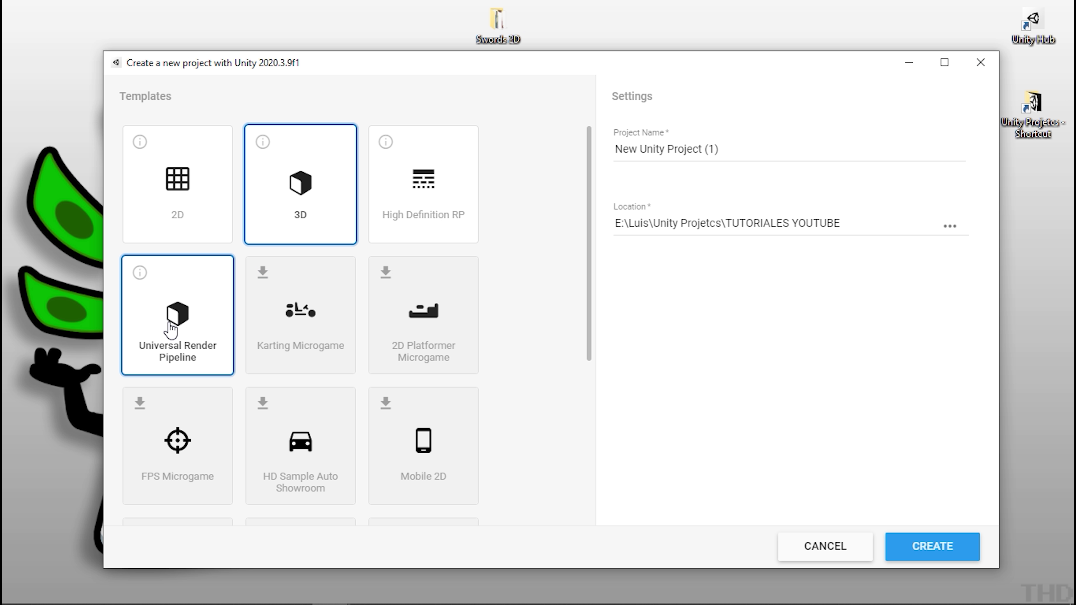
pyautogui.scroll(-5, 339, 271)
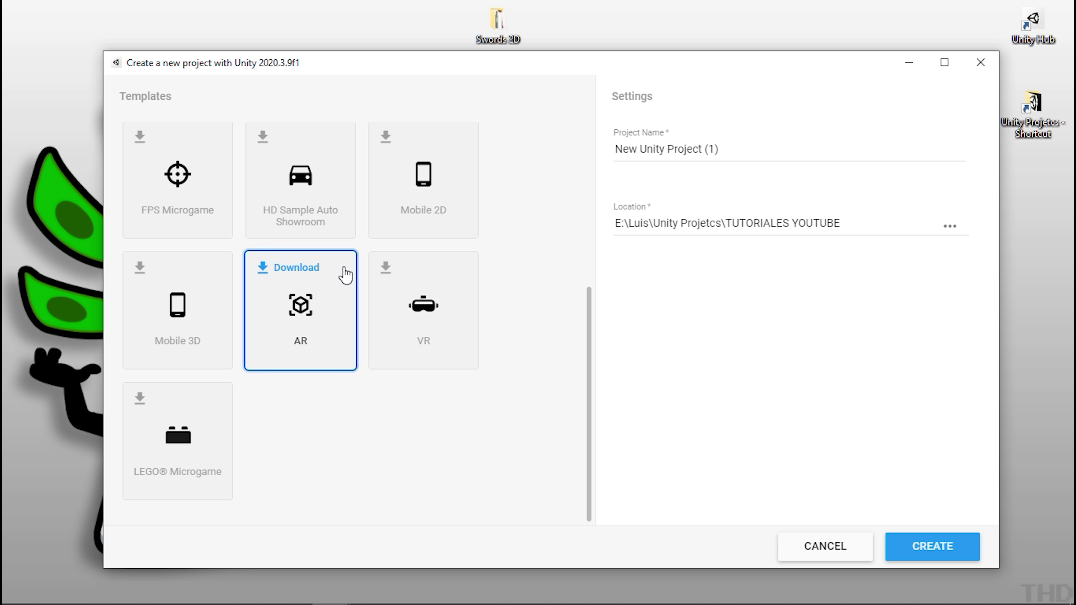
pyautogui.scroll(5, 392, 304)
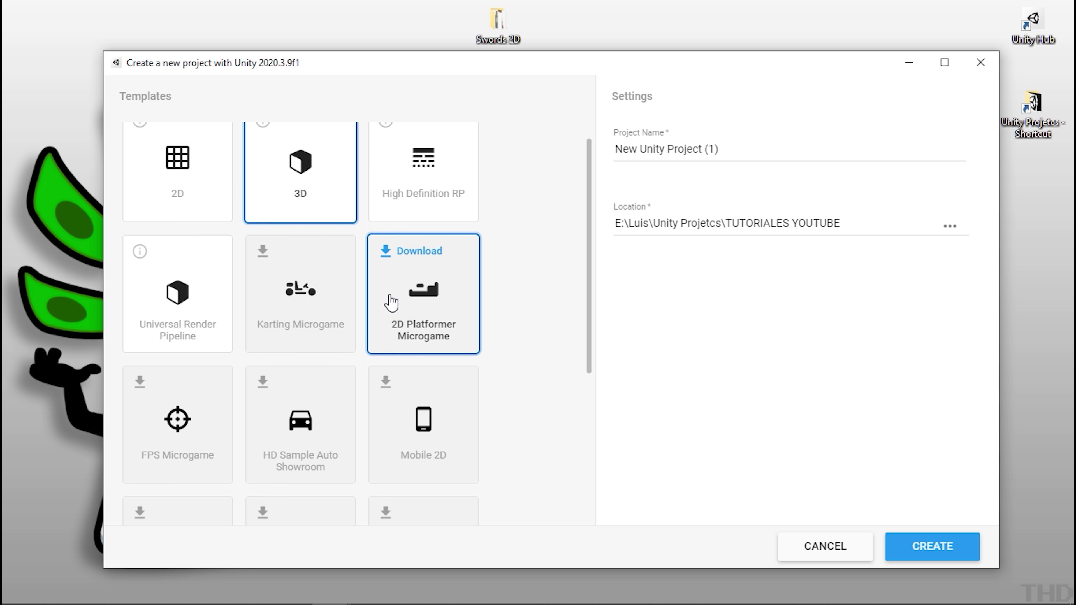
pyautogui.scroll(1, 392, 303)
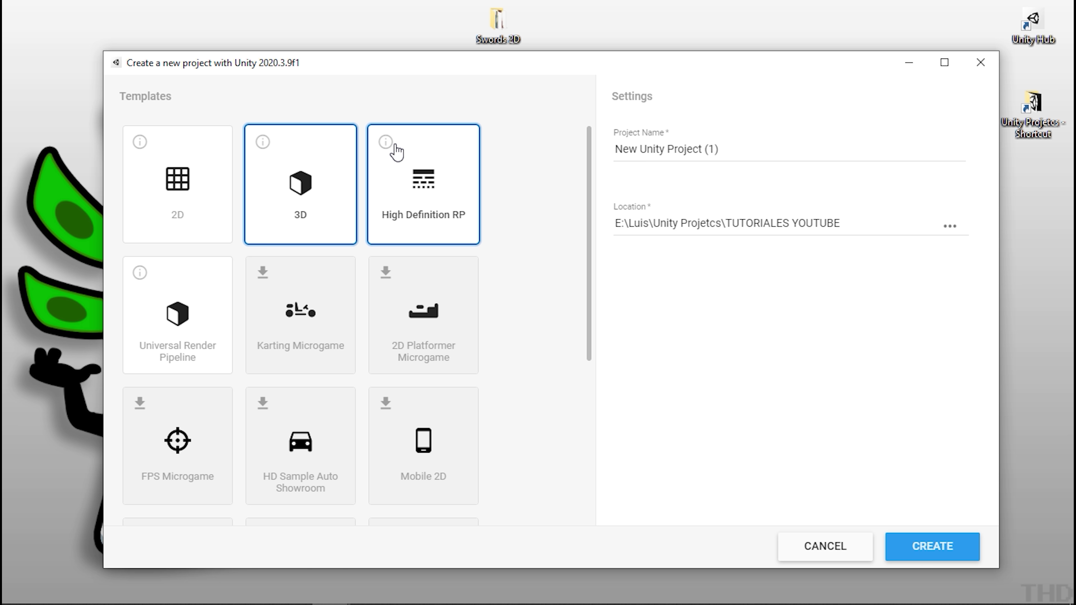
pyautogui.click(385, 142)
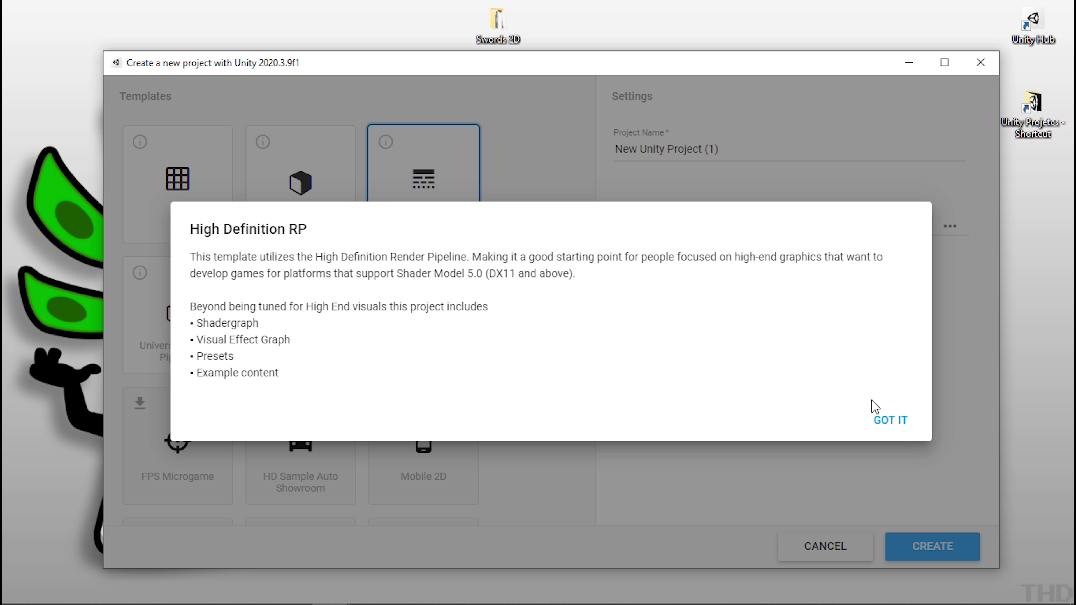
# - Close the HDRP description, then read and dismiss the Universal Render Pipeline template's description
pyautogui.click(891, 421)
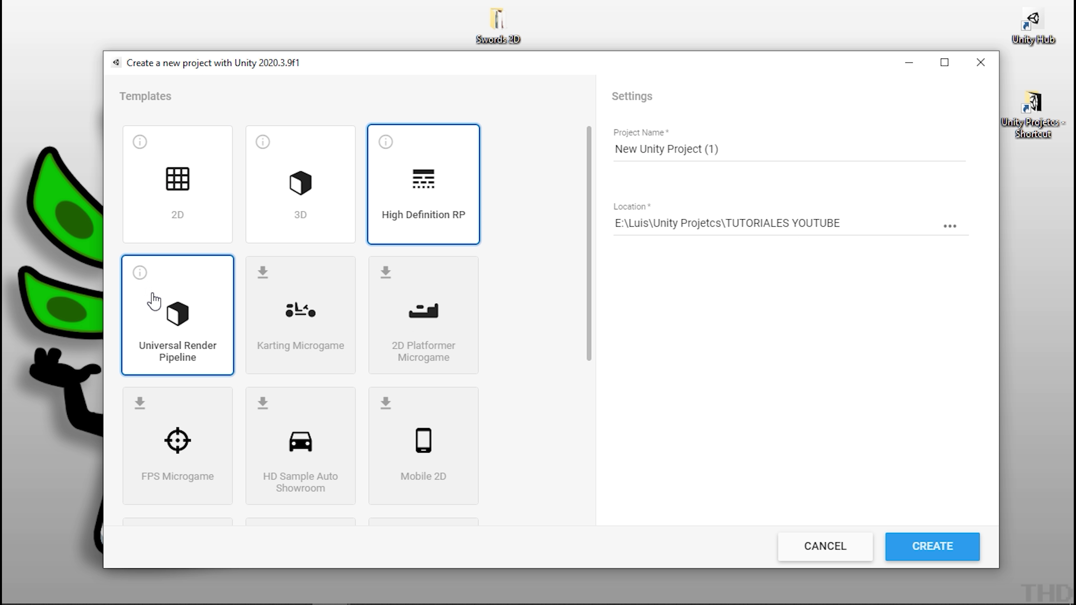
pyautogui.click(140, 273)
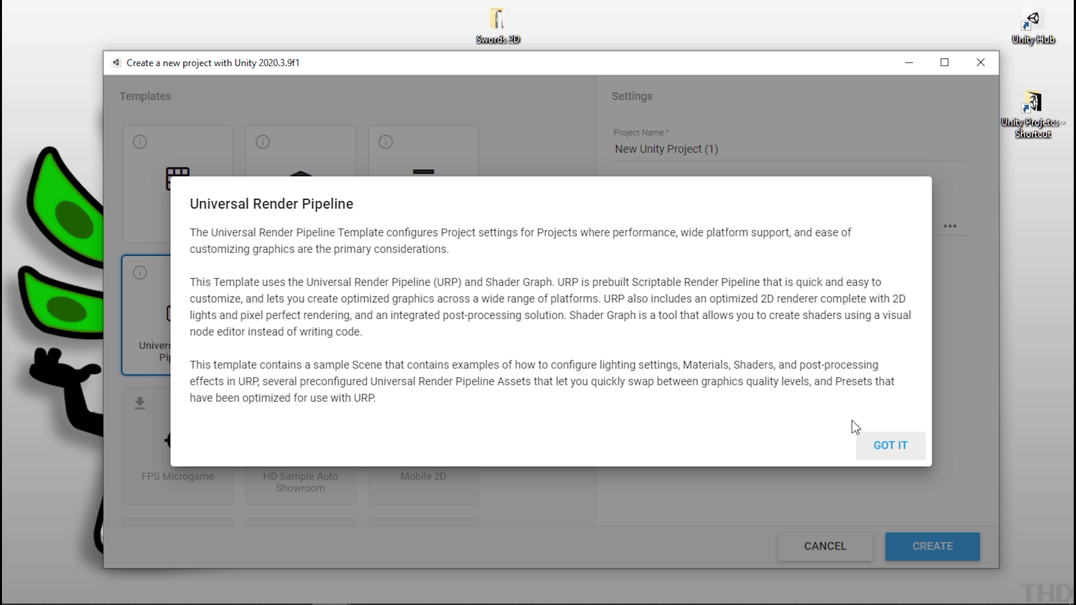
pyautogui.click(884, 445)
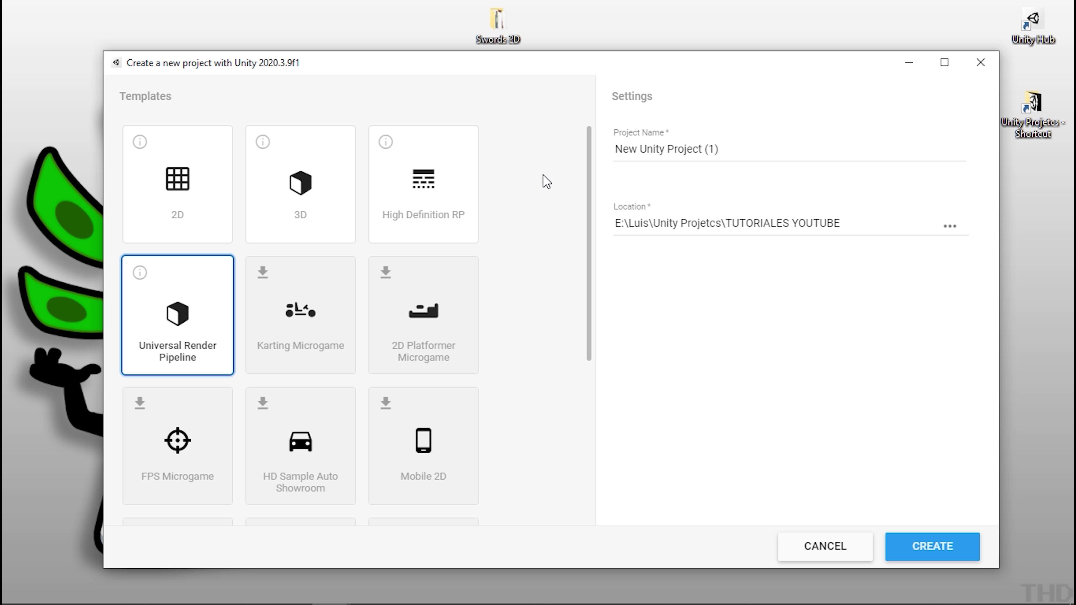
# - Choose the 3D template and name the project 'Materiales Unity'
pyautogui.click(288, 199)
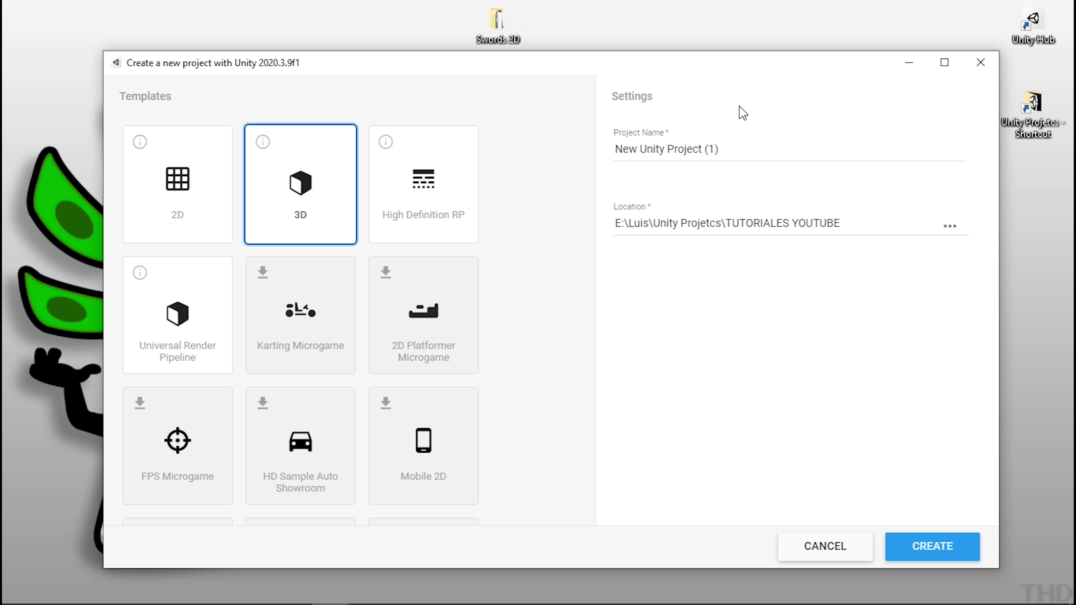
pyautogui.click(752, 158)
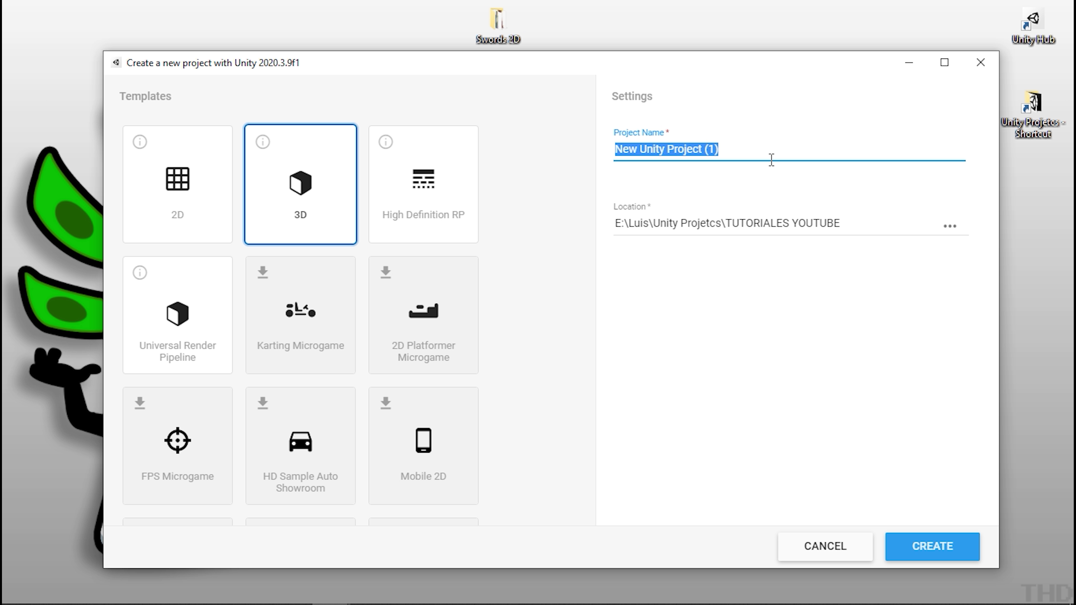
pyautogui.write('Ma')
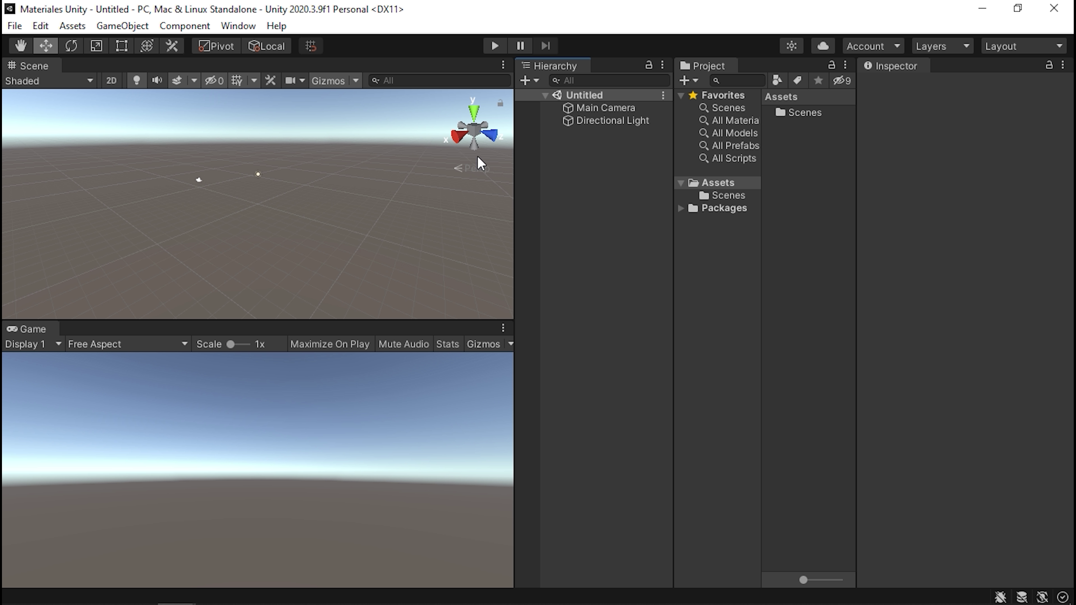
# - Inspect the Main Camera and Directional Light in the new scene, then clear the selection
pyautogui.click(602, 108)
pyautogui.click(623, 120)
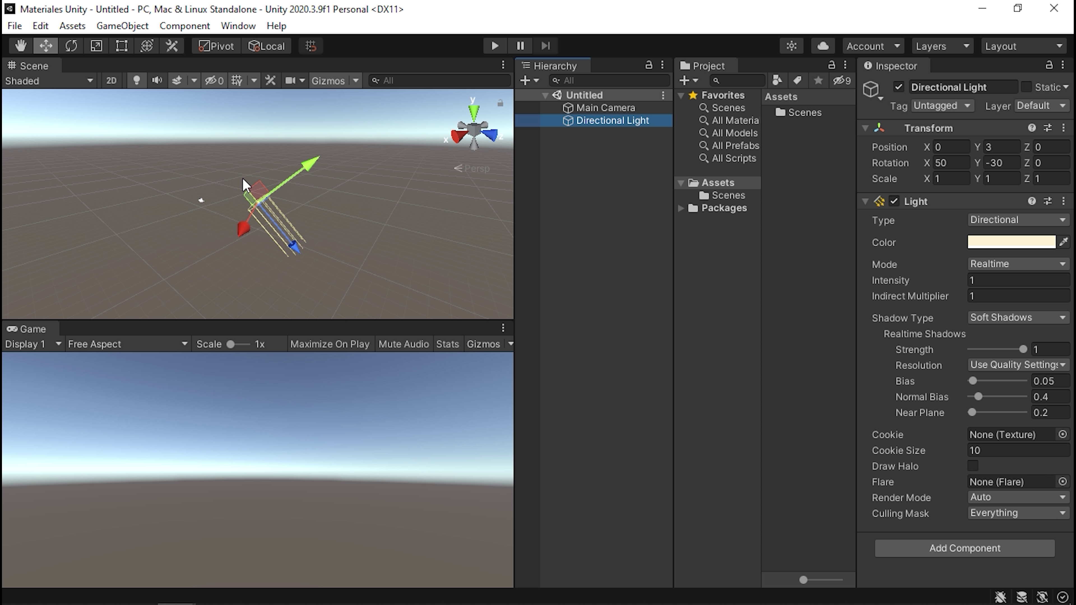
pyautogui.click(592, 195)
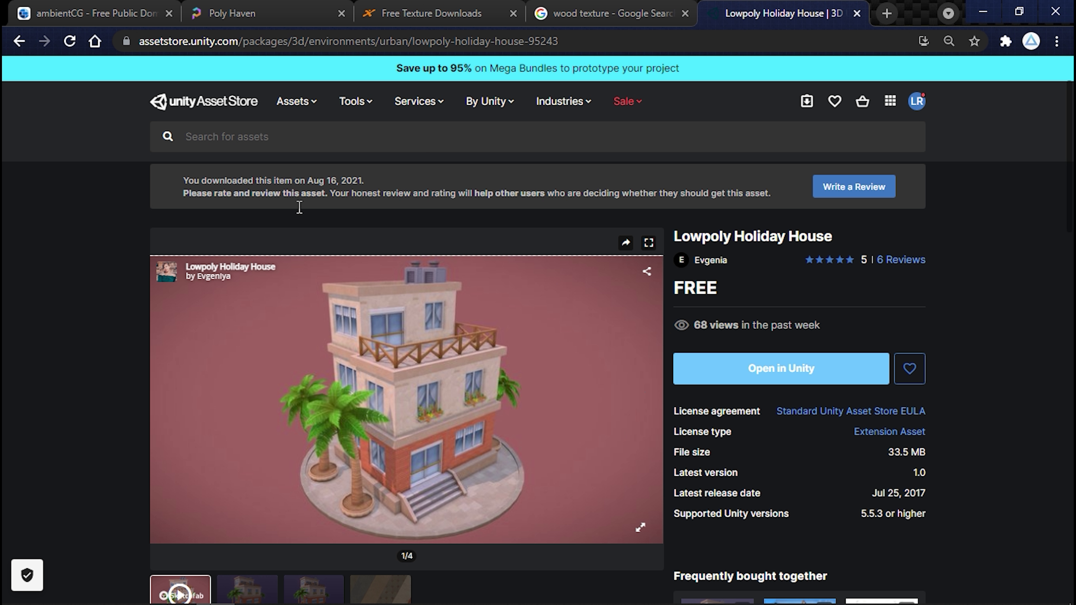
# - Send the Lowpoly Holiday House package from its Asset Store page to Unity
pyautogui.scroll(-2, 167, 217)
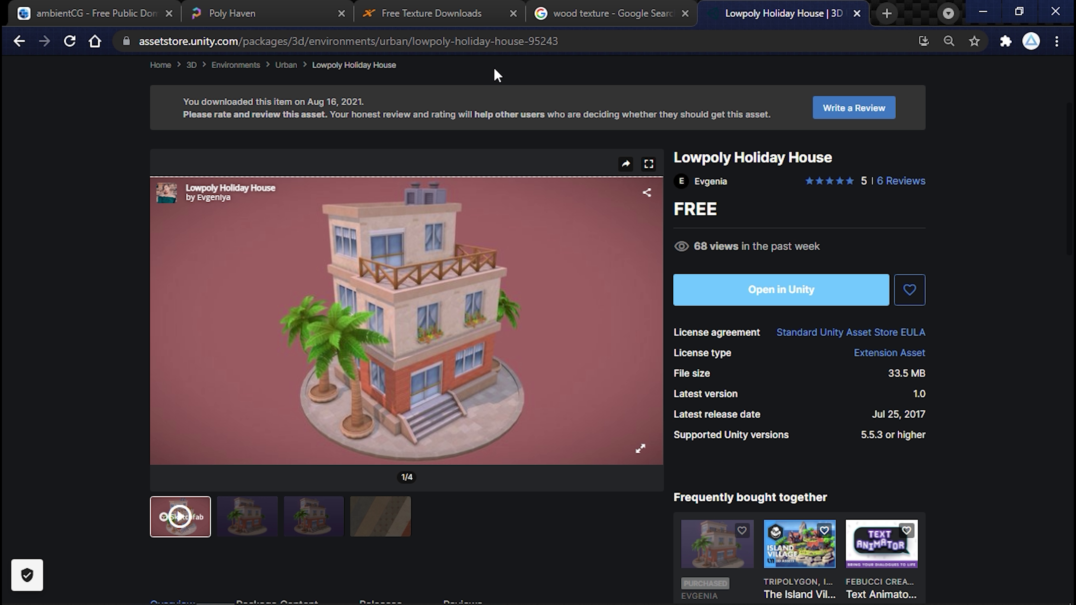
pyautogui.scroll(4, 380, 211)
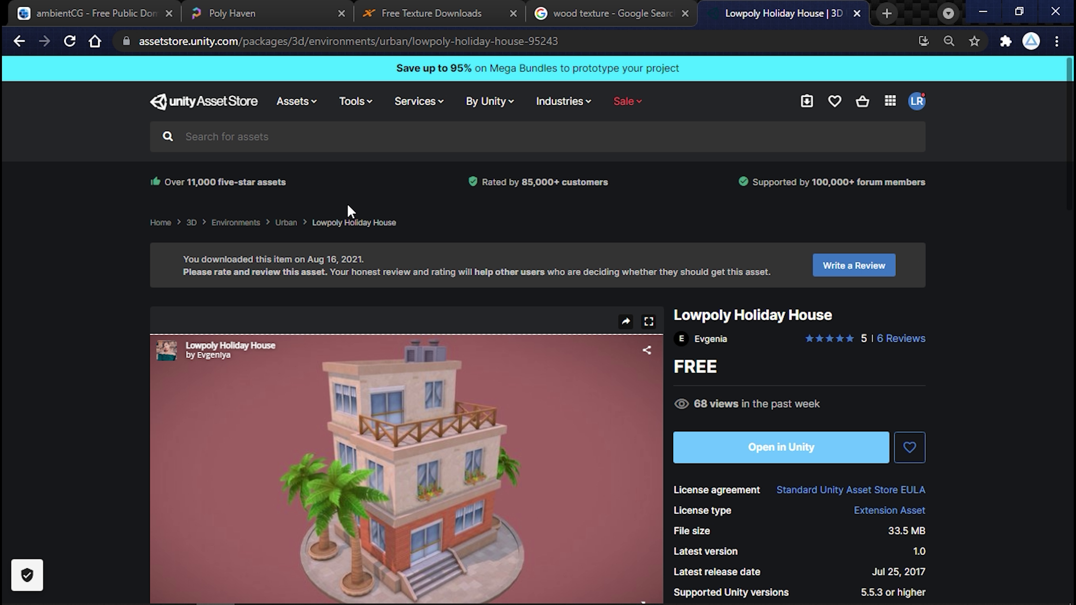
pyautogui.scroll(-2, 746, 361)
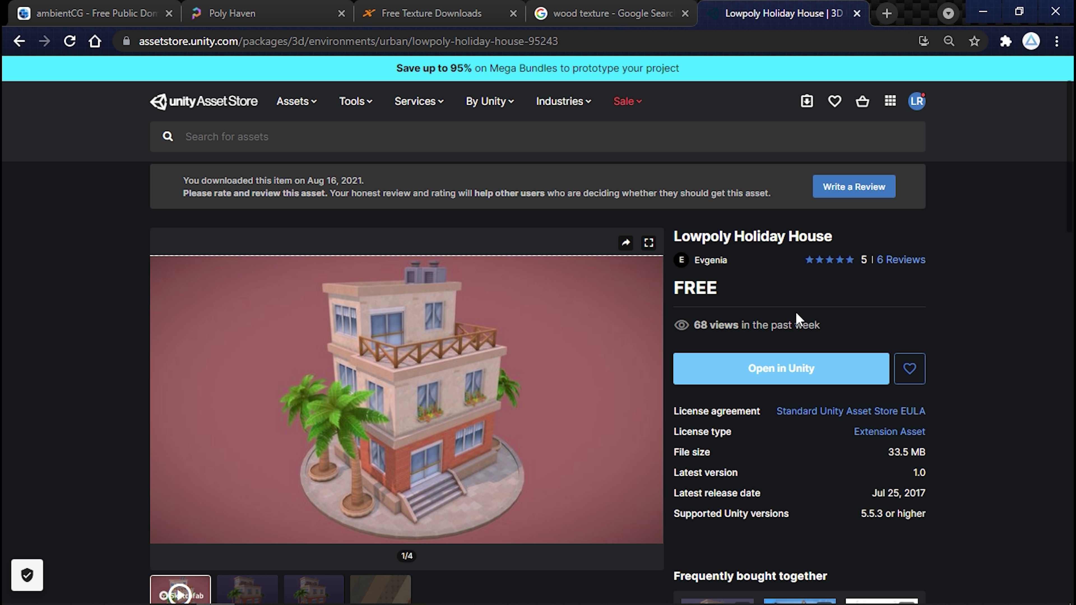
pyautogui.click(788, 370)
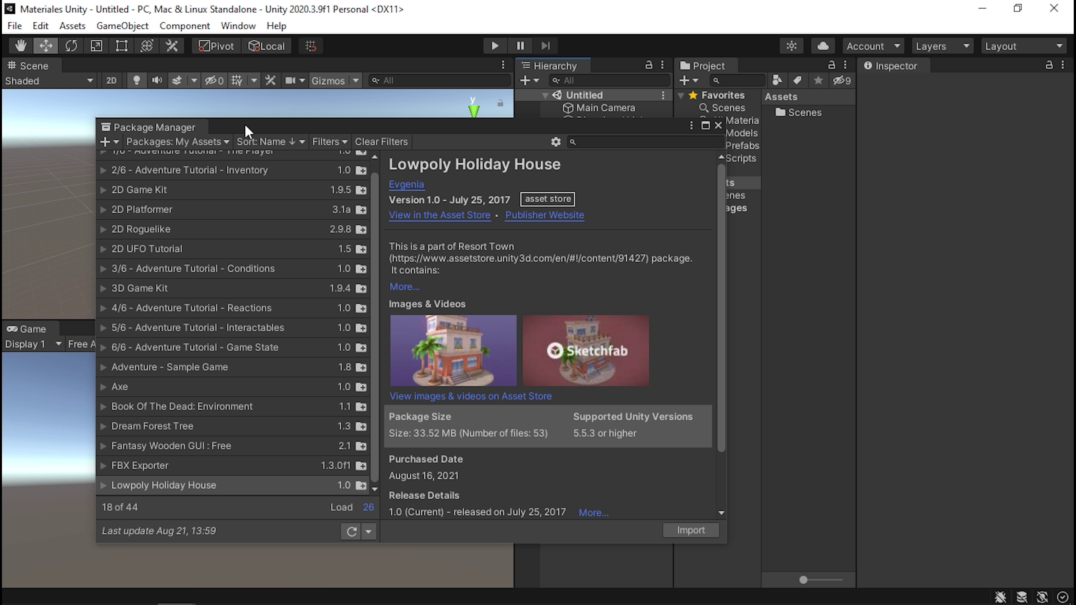
# - View the Lowpoly Holiday House details in the package window, then close it
pyautogui.moveTo(229, 132); pyautogui.dragTo(323, 88)
pyautogui.click(292, 147)
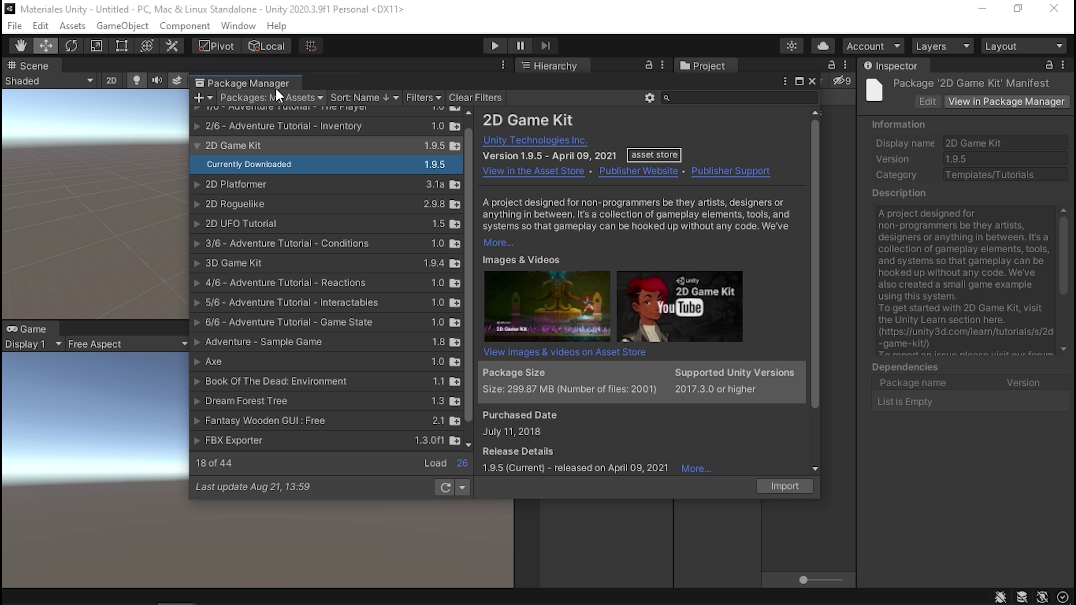
pyautogui.scroll(-1, 294, 254)
pyautogui.click(252, 442)
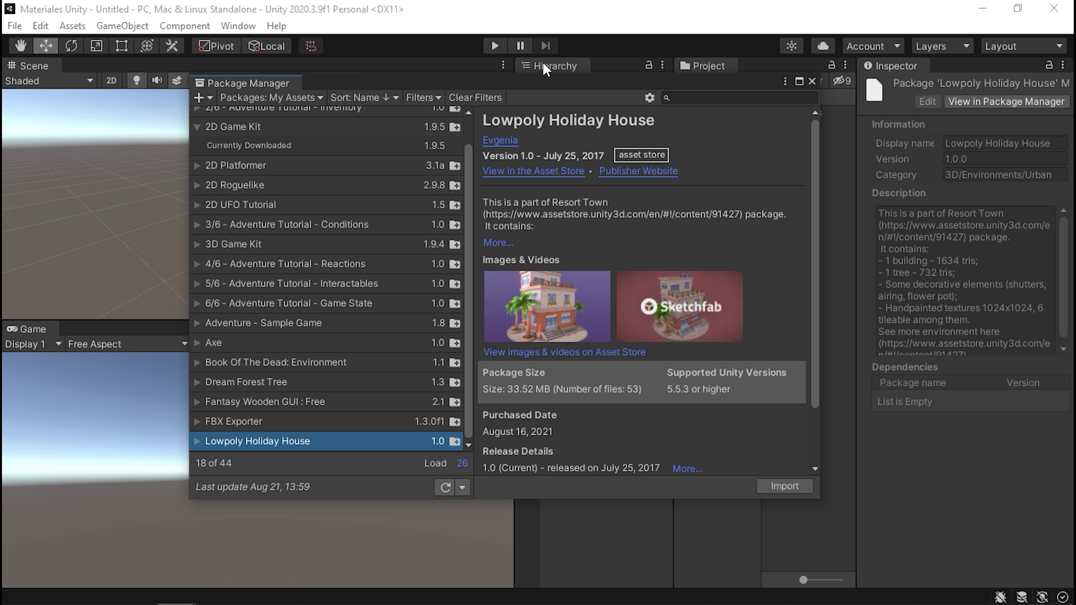
pyautogui.moveTo(534, 89); pyautogui.dragTo(468, 93)
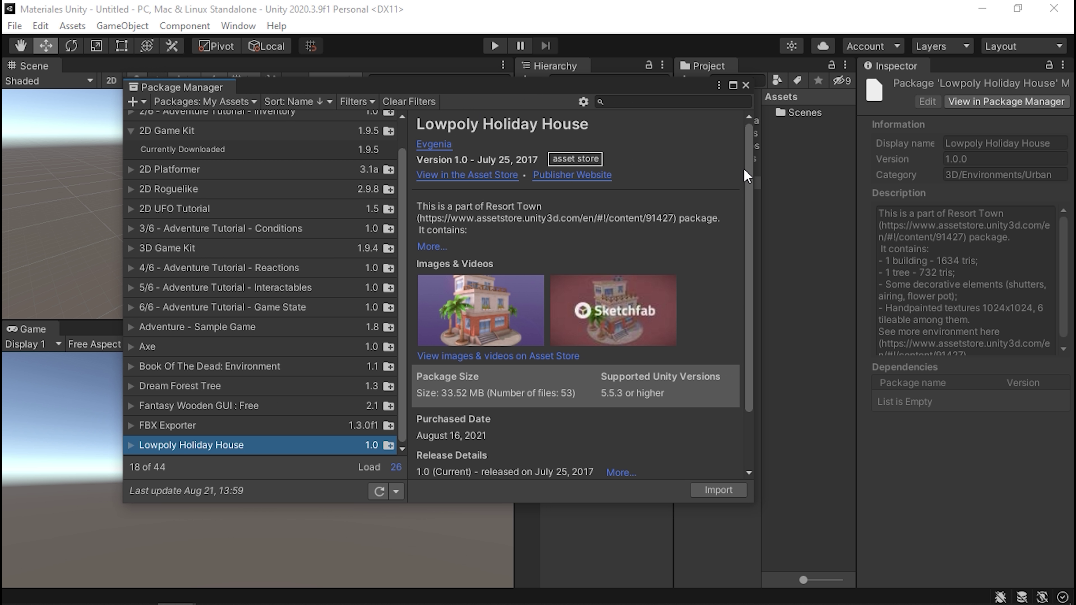
pyautogui.click(745, 89)
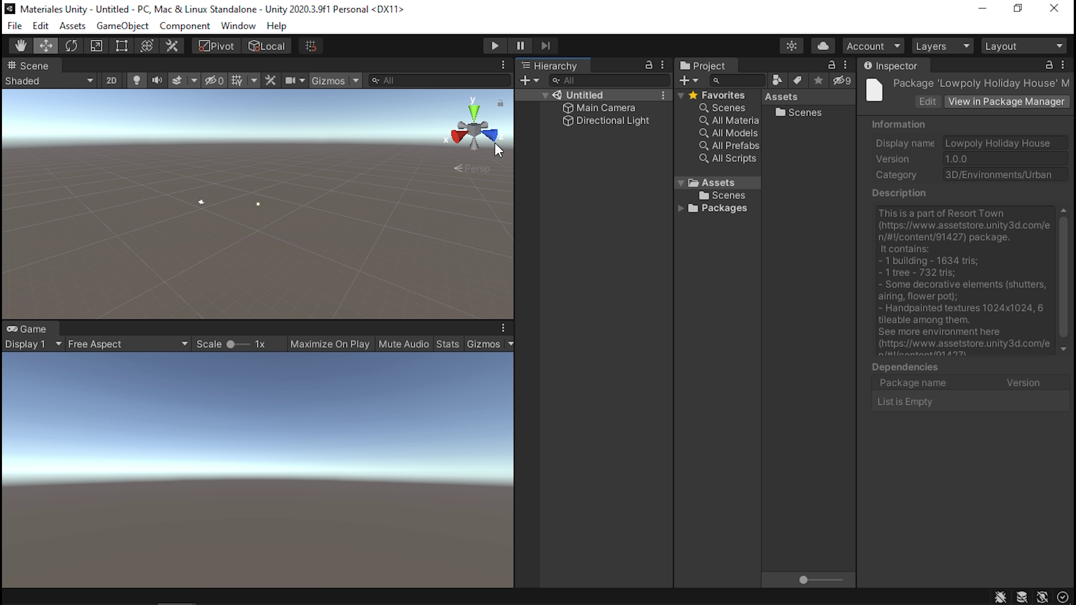
# - Reopen the Package Manager on My Assets and start importing Lowpoly Holiday House
pyautogui.click(239, 26)
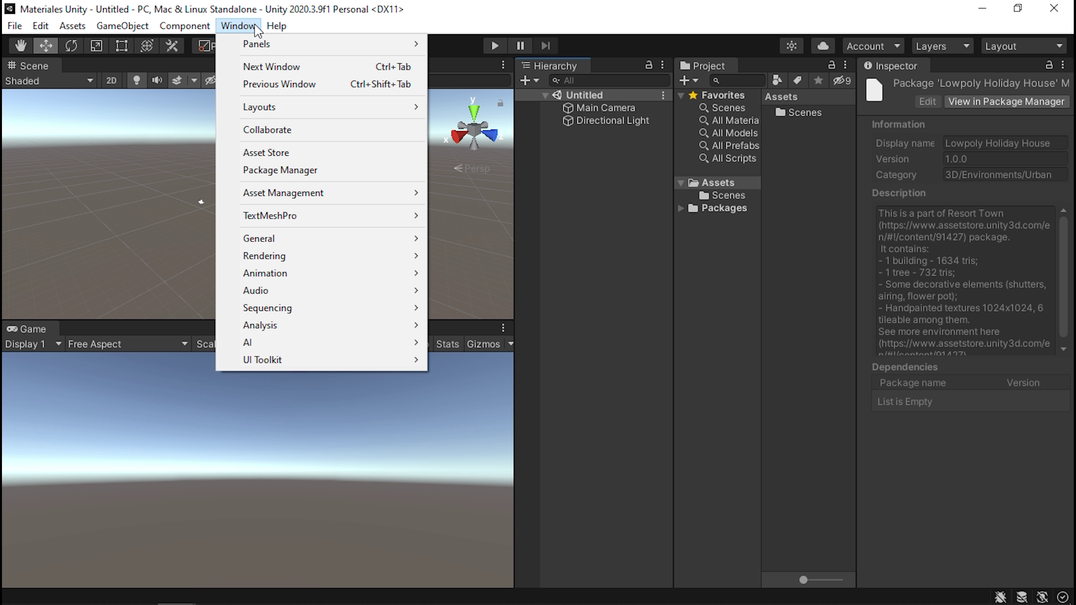
pyautogui.click(264, 170)
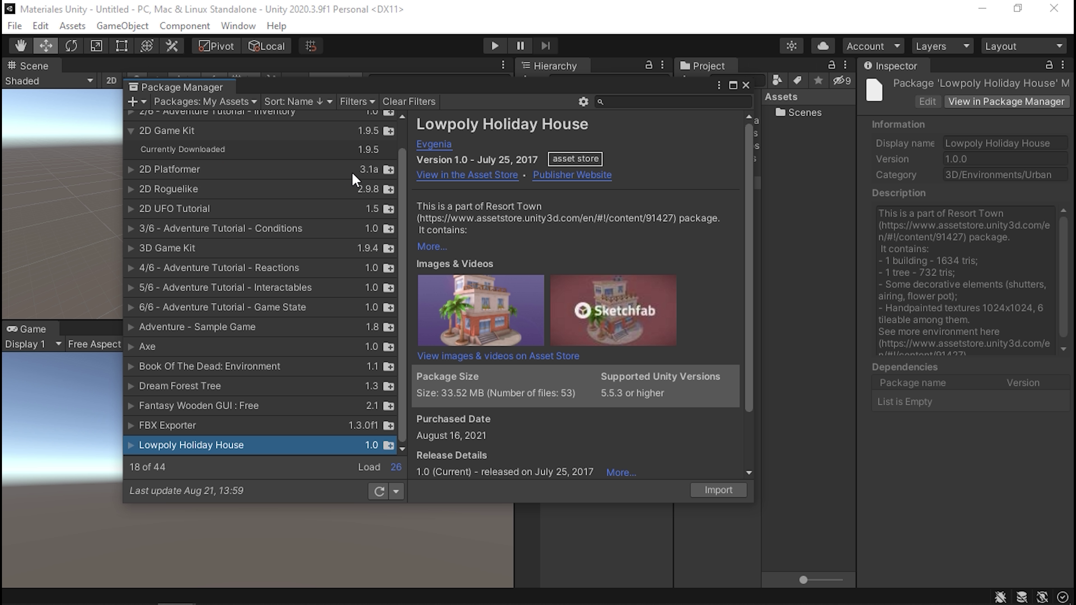
pyautogui.click(224, 101)
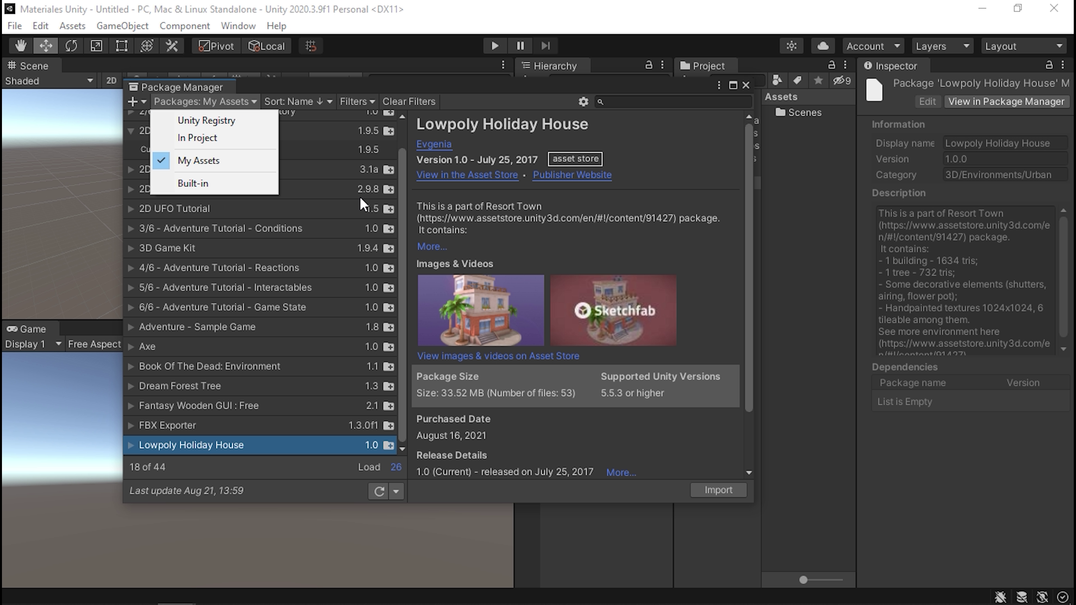
pyautogui.click(404, 206)
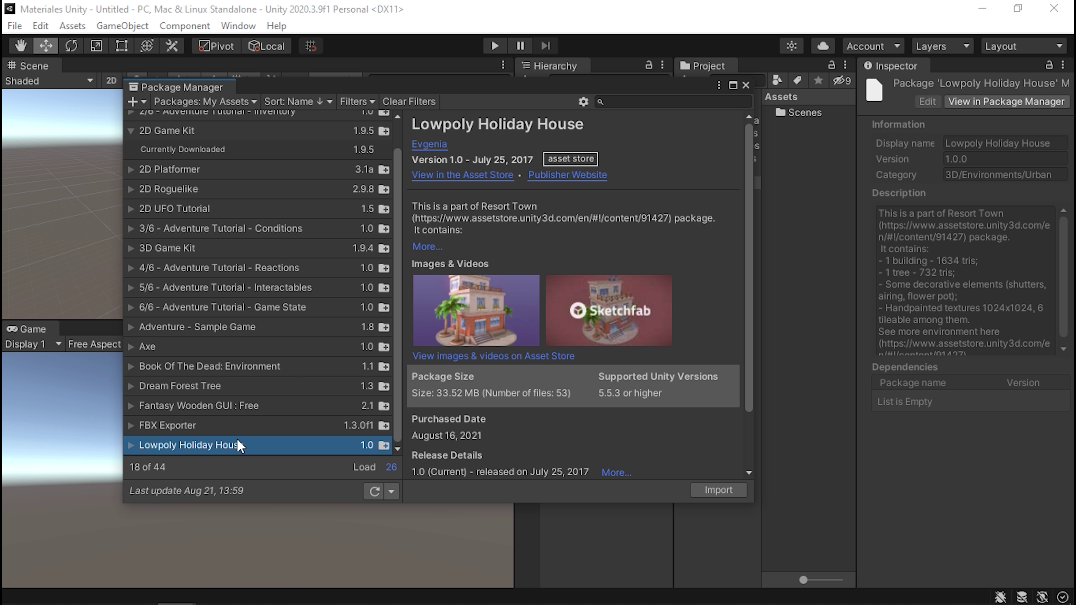
pyautogui.scroll(2, 290, 228)
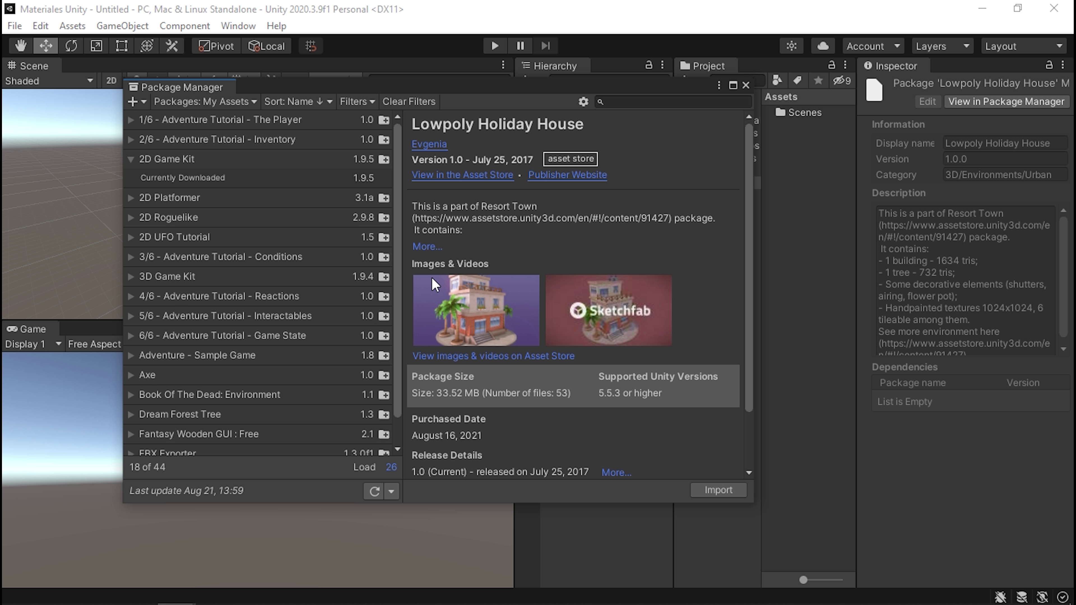
pyautogui.scroll(-2, 271, 251)
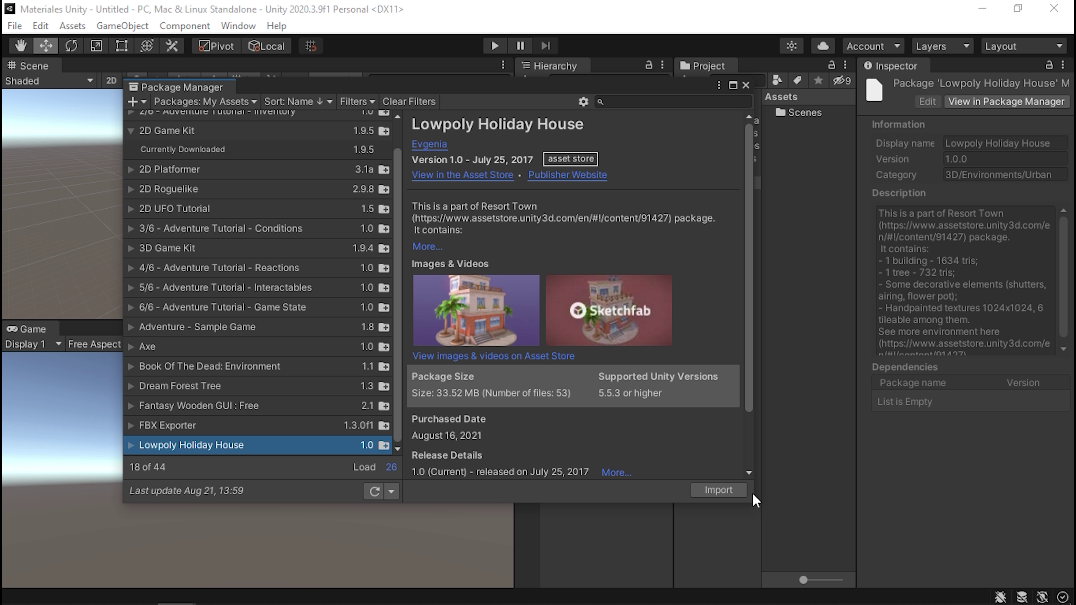
pyautogui.click(722, 492)
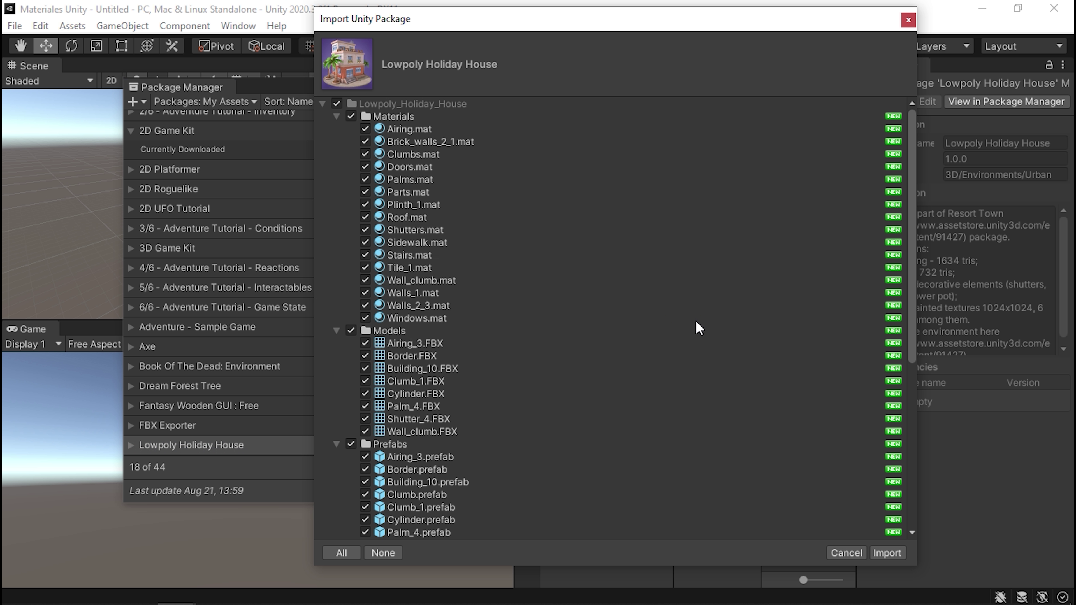
# - Import all Lowpoly Holiday House materials, models and prefabs, then close the Package Manager
pyautogui.moveTo(525, 27); pyautogui.dragTo(492, 27)
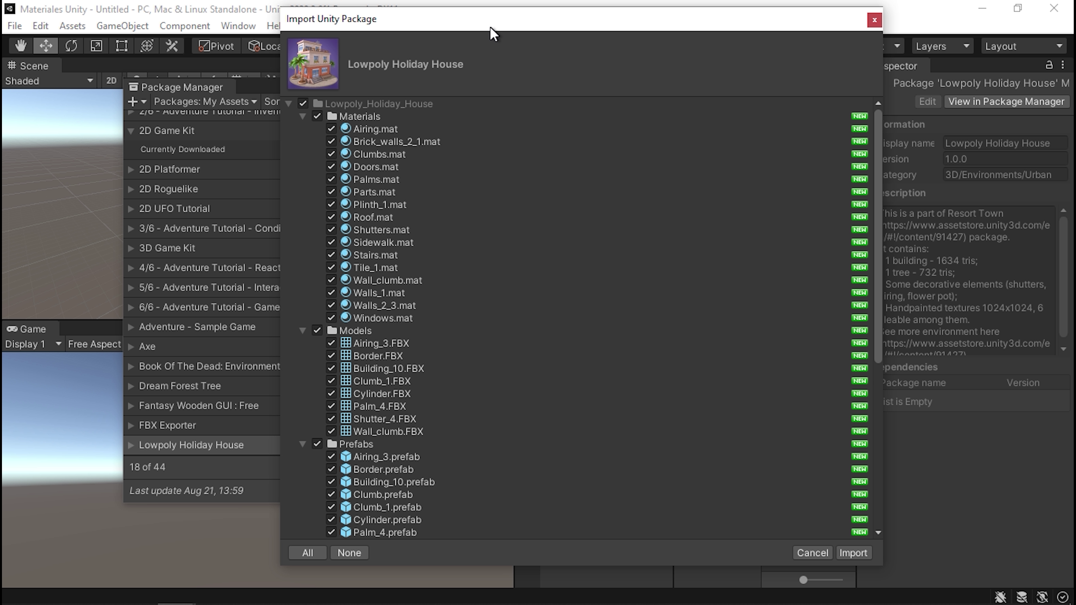
pyautogui.scroll(-10, 433, 148)
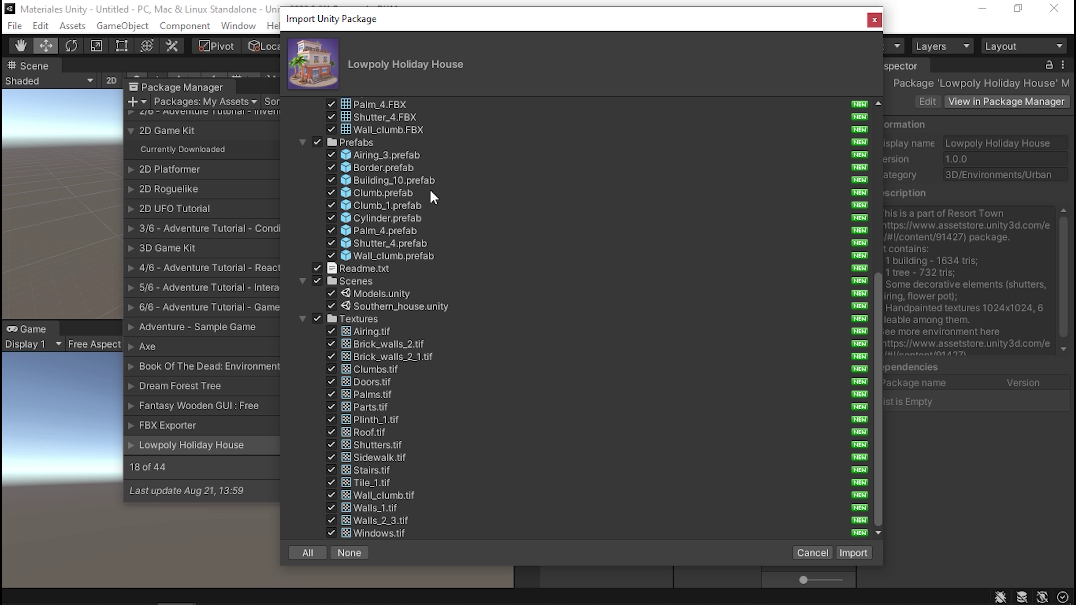
pyautogui.scroll(10, 429, 207)
pyautogui.scroll(-10, 412, 263)
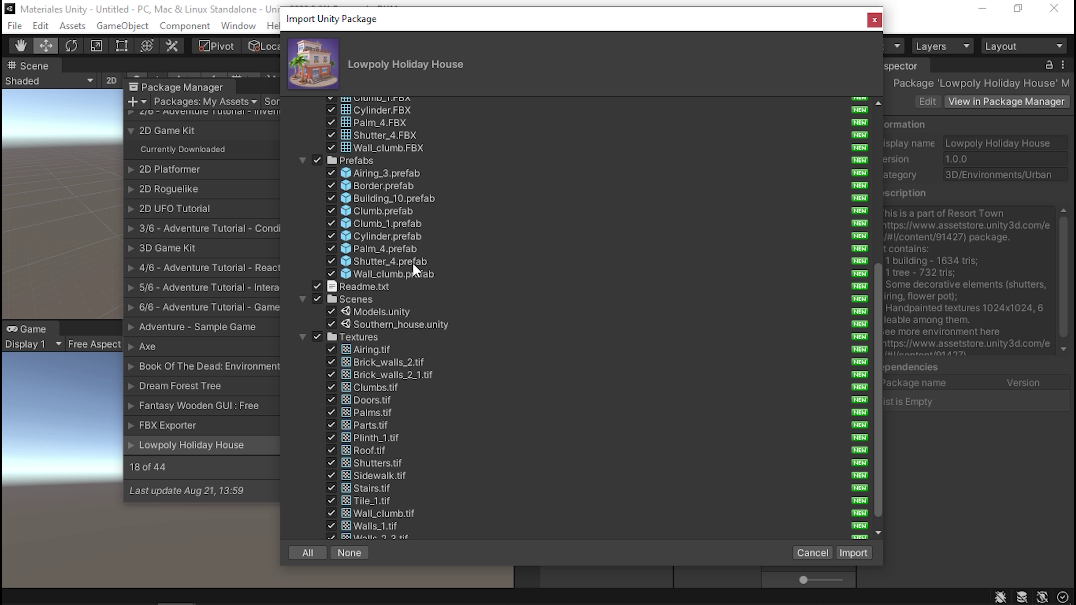
pyautogui.scroll(-1, 432, 325)
pyautogui.click(853, 553)
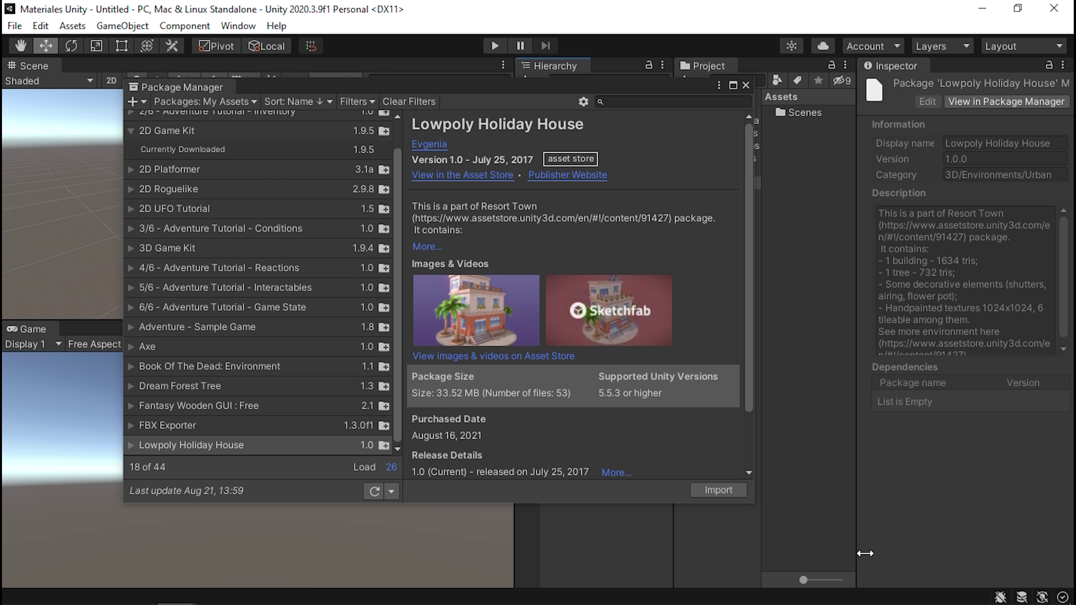
pyautogui.click(747, 86)
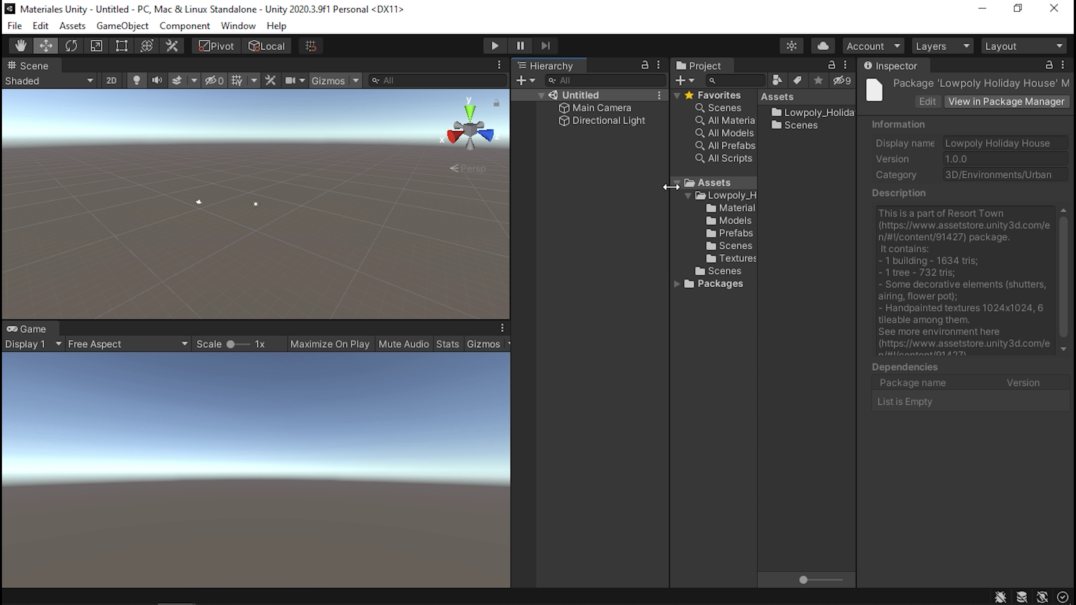
# - Widen the Project panel and show the Lowpoly_Holiday_House Prefabs folder contents
pyautogui.moveTo(679, 187); pyautogui.dragTo(628, 189)
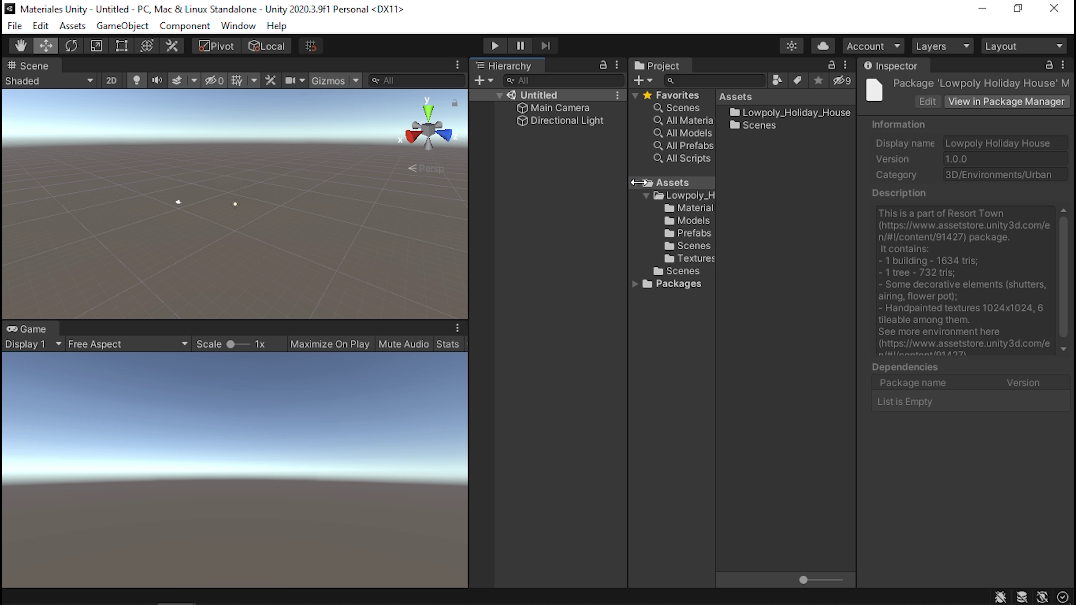
pyautogui.moveTo(726, 195); pyautogui.dragTo(743, 195)
pyautogui.click(712, 198)
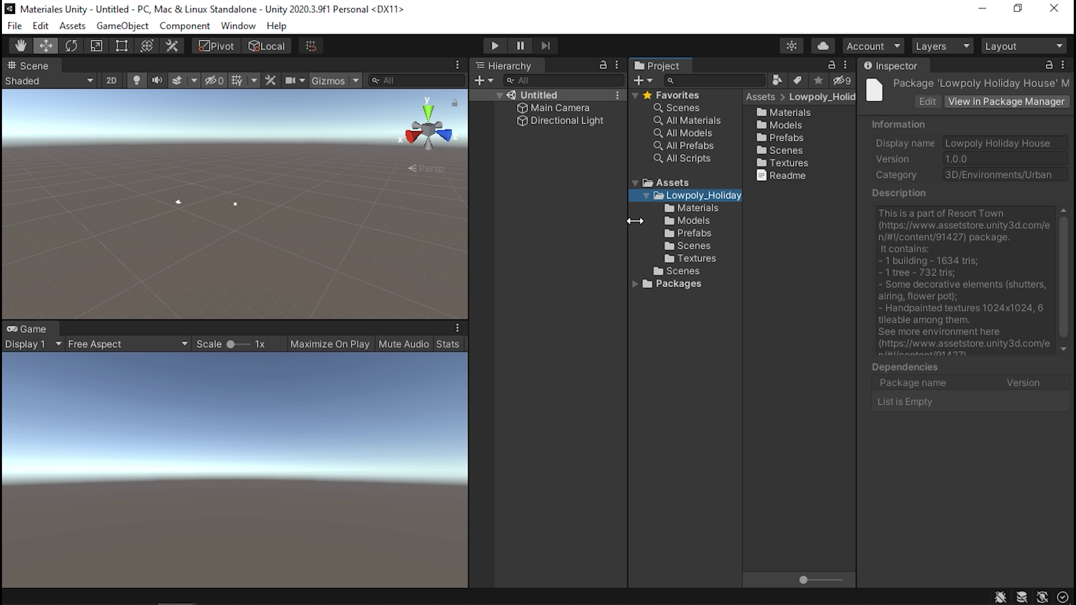
pyautogui.moveTo(635, 220); pyautogui.dragTo(539, 221)
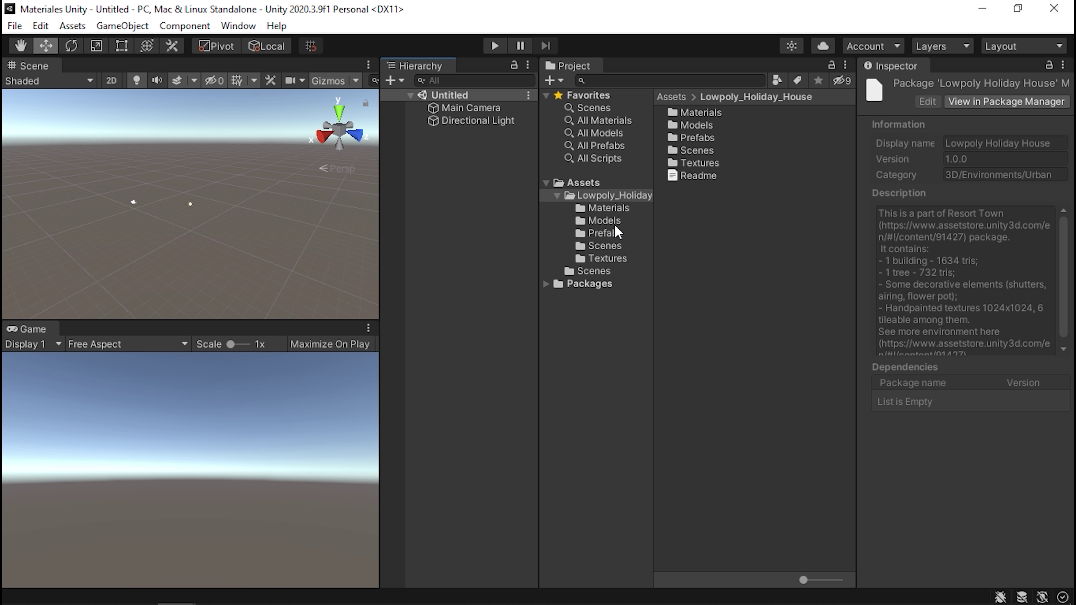
pyautogui.click(610, 233)
pyautogui.click(537, 234)
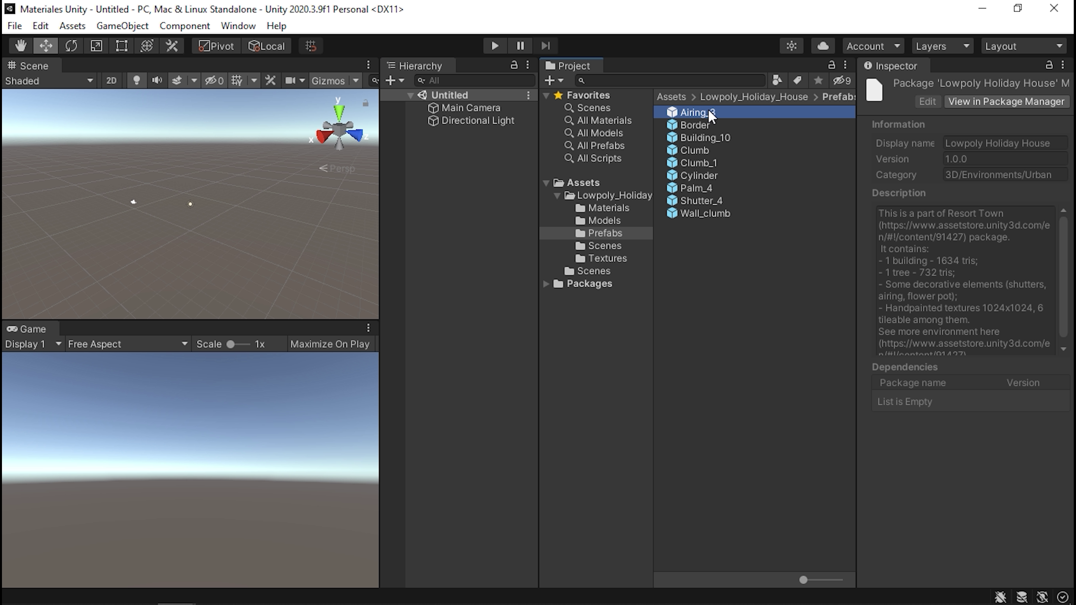
# - Add the Airing_3, Border, Building_10, Clumb, Cylinder, Palm_4 and Shutter_4 prefabs to the scene
pyautogui.moveTo(709, 112); pyautogui.dragTo(468, 196)
pyautogui.moveTo(697, 127); pyautogui.dragTo(462, 192)
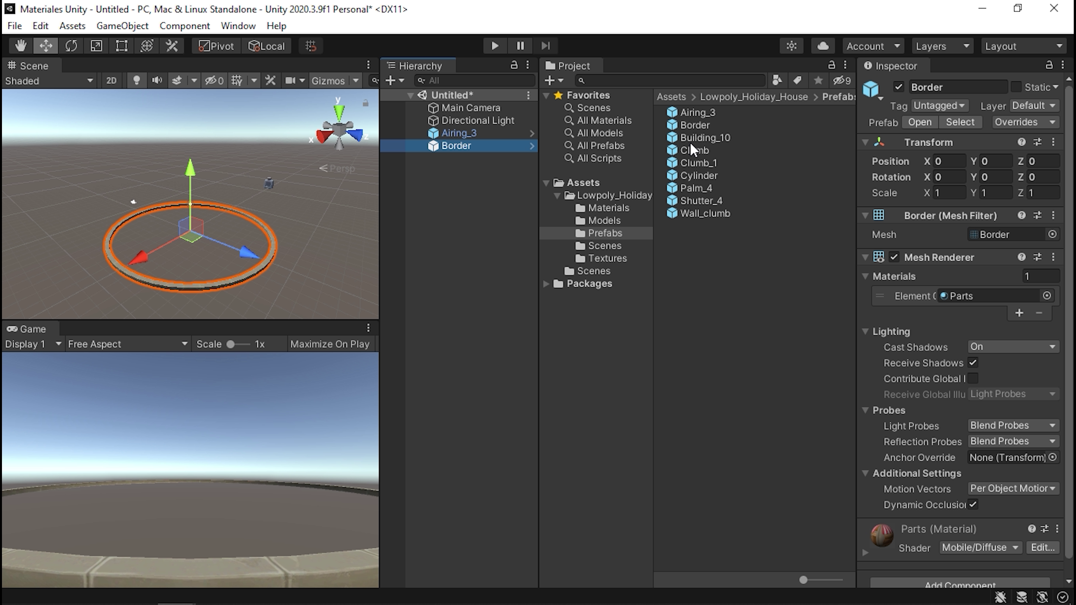
pyautogui.moveTo(705, 137)
pyautogui.mouseDown()
pyautogui.moveTo(431, 216)
pyautogui.moveTo(437, 199)
pyautogui.mouseUp()
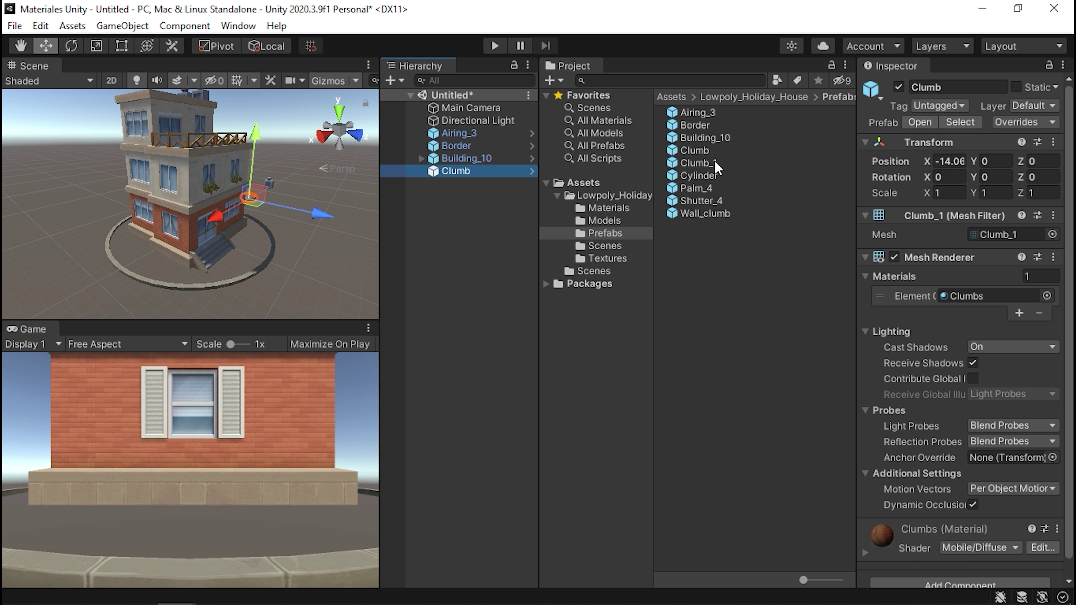
pyautogui.moveTo(699, 163); pyautogui.dragTo(466, 195)
pyautogui.moveTo(699, 176); pyautogui.dragTo(510, 220)
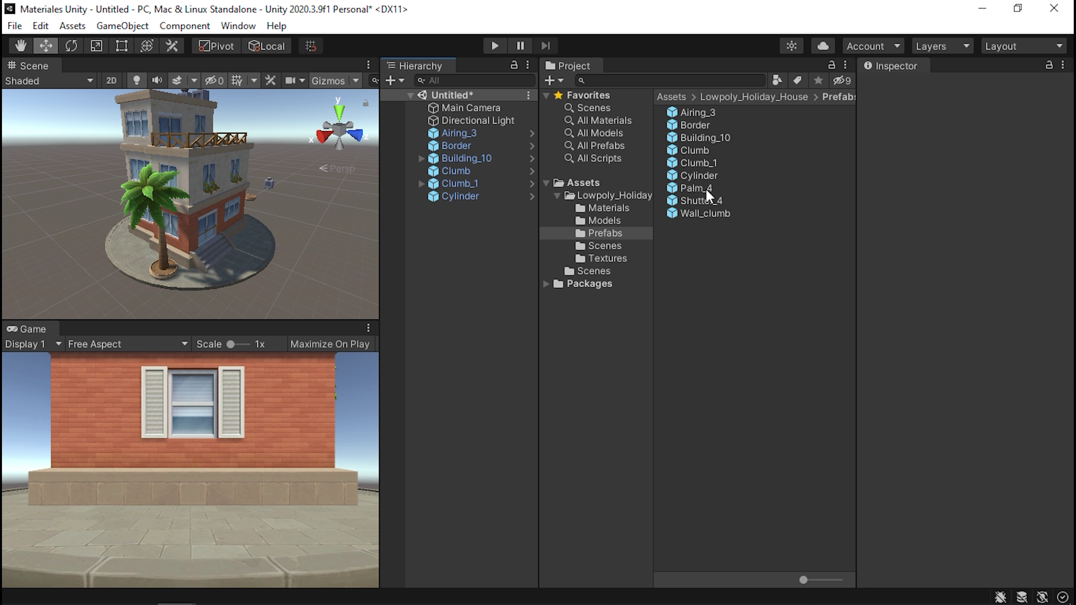
pyautogui.moveTo(707, 188); pyautogui.dragTo(471, 241)
pyautogui.moveTo(702, 201)
pyautogui.mouseDown()
pyautogui.moveTo(498, 241)
pyautogui.moveTo(466, 235)
pyautogui.mouseUp()
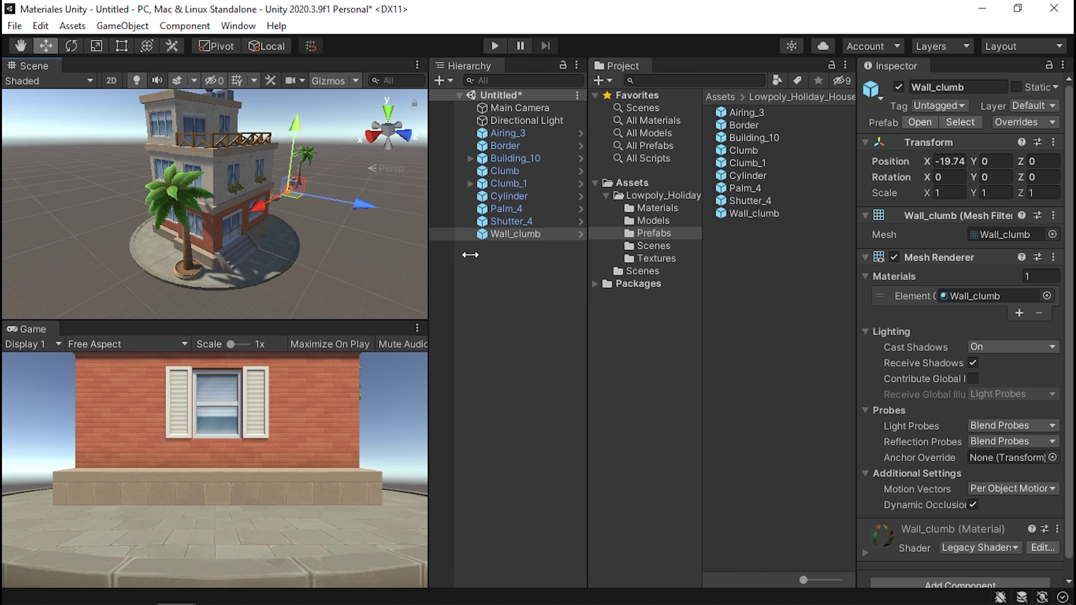
# - Enlarge the scene view and delete the loose extra pieces beside the house
pyautogui.moveTo(379, 251); pyautogui.dragTo(477, 251)
pyautogui.scroll(3, 307, 187)
pyautogui.click(307, 186)
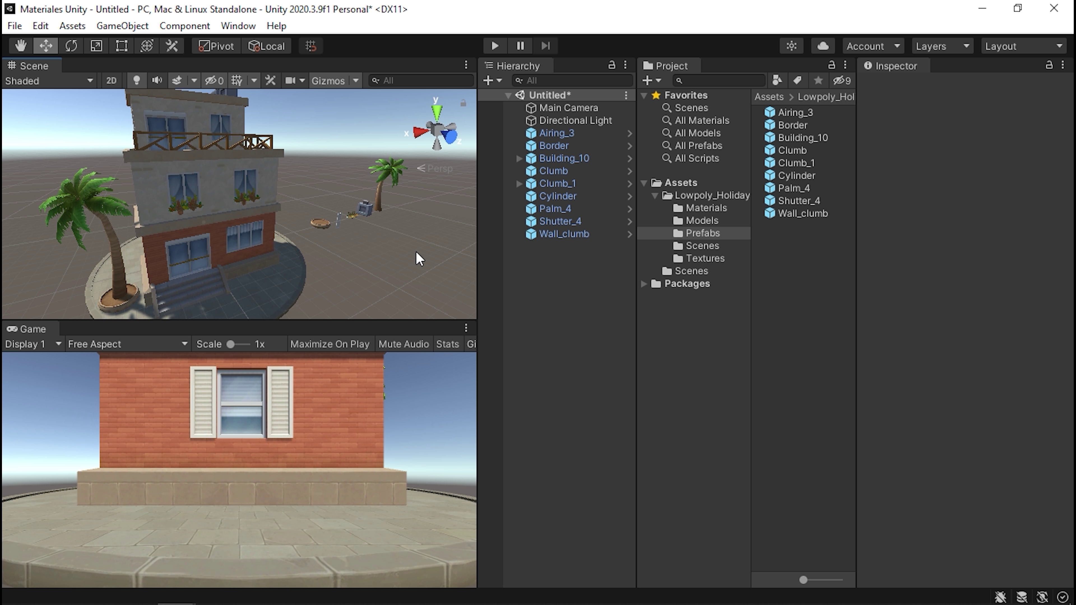
pyautogui.moveTo(416, 253); pyautogui.dragTo(308, 159)
pyautogui.press('Delete')
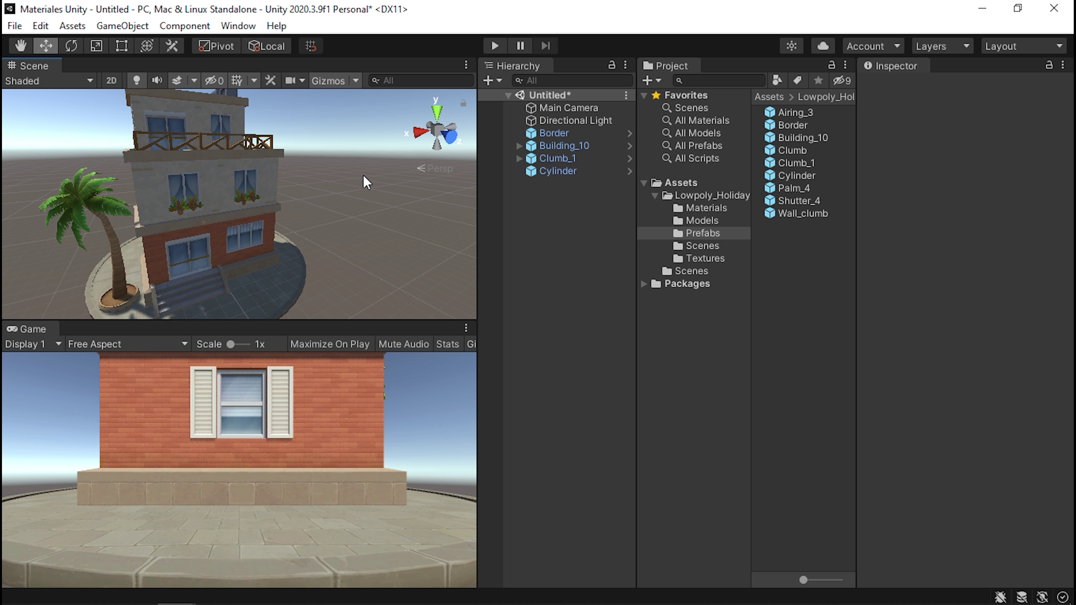
pyautogui.moveTo(363, 182)
pyautogui.keyDown('alt'); pyautogui.mouseDown()
pyautogui.moveTo(282, 314)
pyautogui.moveTo(281, 333)
pyautogui.mouseUp(); pyautogui.keyUp('alt')
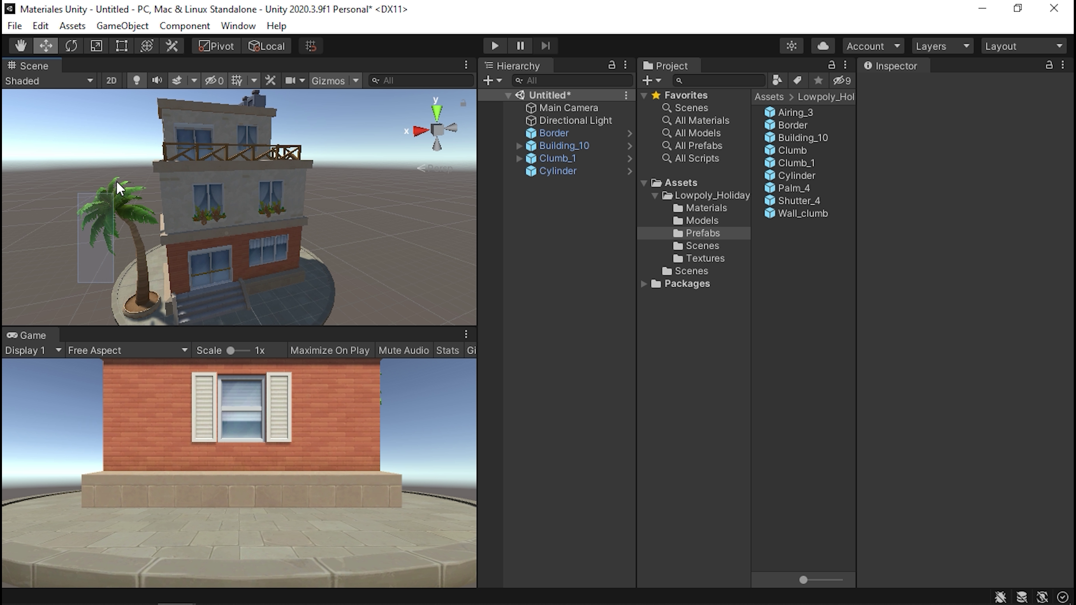
# - Dock the Game view beside Scene and frame a three-quarter view of the house
pyautogui.moveTo(41, 338); pyautogui.dragTo(91, 68)
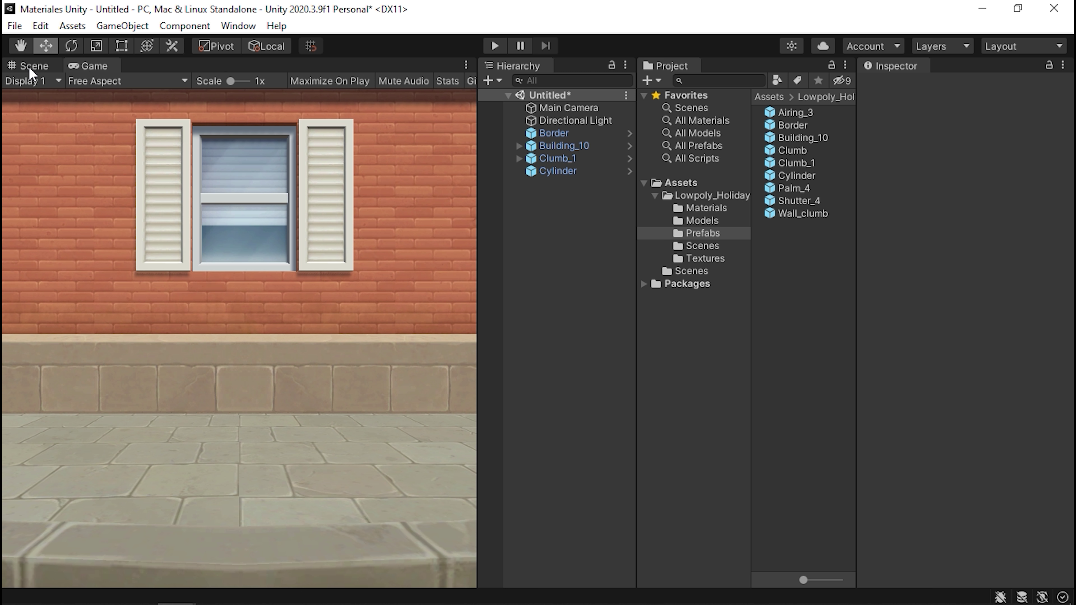
pyautogui.click(34, 65)
pyautogui.moveTo(276, 290)
pyautogui.keyDown('alt'); pyautogui.mouseDown()
pyautogui.moveTo(231, 297)
pyautogui.moveTo(259, 331)
pyautogui.mouseUp(); pyautogui.keyUp('alt')
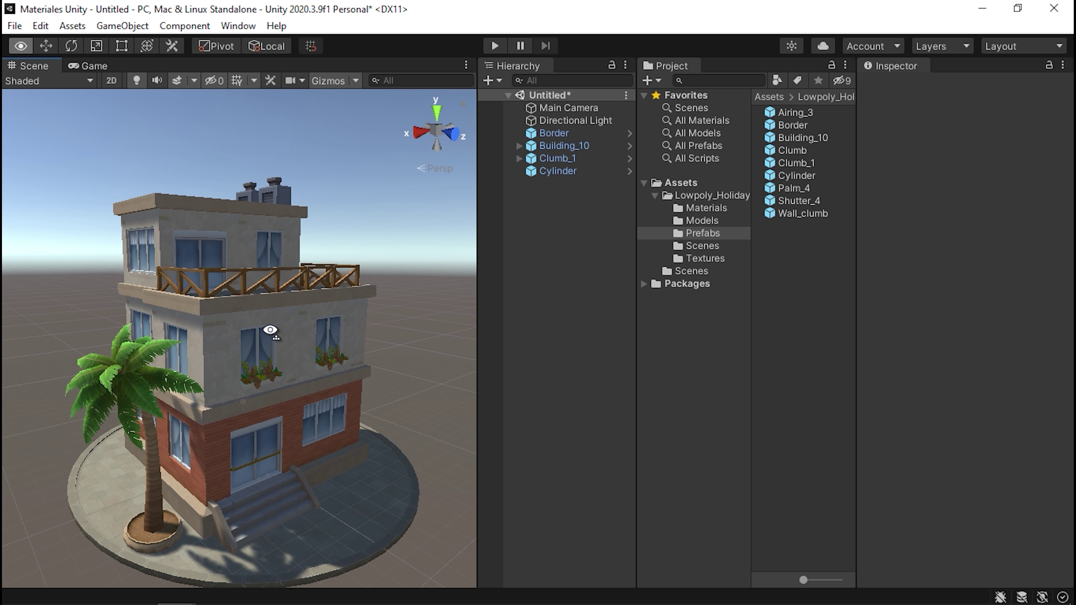
pyautogui.scroll(2, 259, 333)
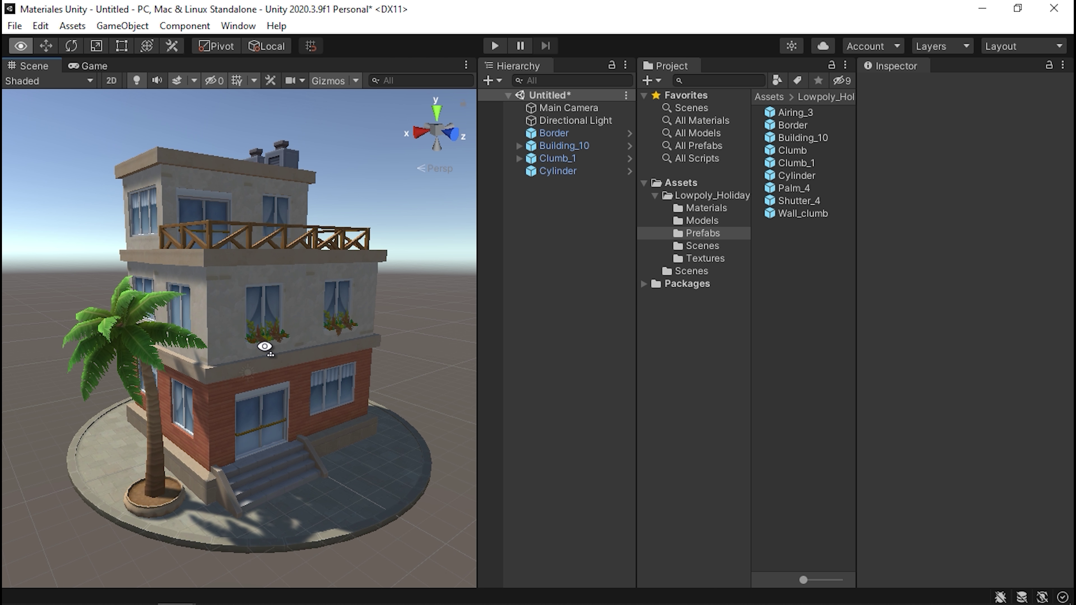
pyautogui.moveTo(482, 224); pyautogui.dragTo(506, 224)
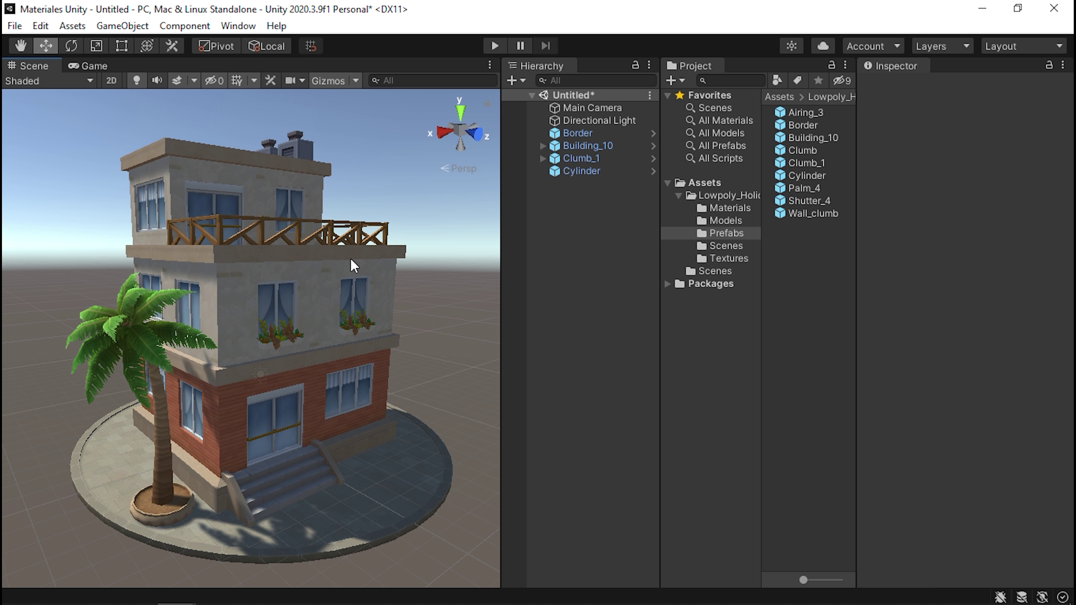
pyautogui.moveTo(354, 266)
pyautogui.mouseDown(button='right')
pyautogui.moveTo(390, 278)
pyautogui.moveTo(367, 264)
pyautogui.mouseUp(button='right')
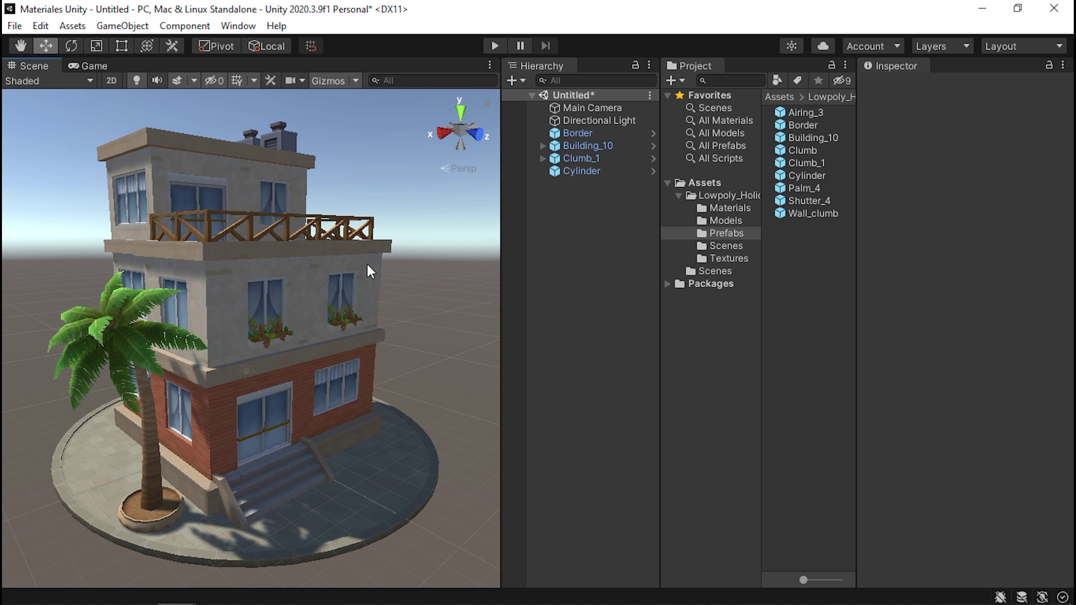
pyautogui.scroll(-2, 307, 313)
pyautogui.moveTo(305, 303)
pyautogui.mouseDown(button='middle')
pyautogui.moveTo(323, 280)
pyautogui.moveTo(301, 290)
pyautogui.mouseUp(button='middle')
# - Duplicate the Directional Light, rotate the copy and set its intensity to 0.63
pyautogui.click(593, 121)
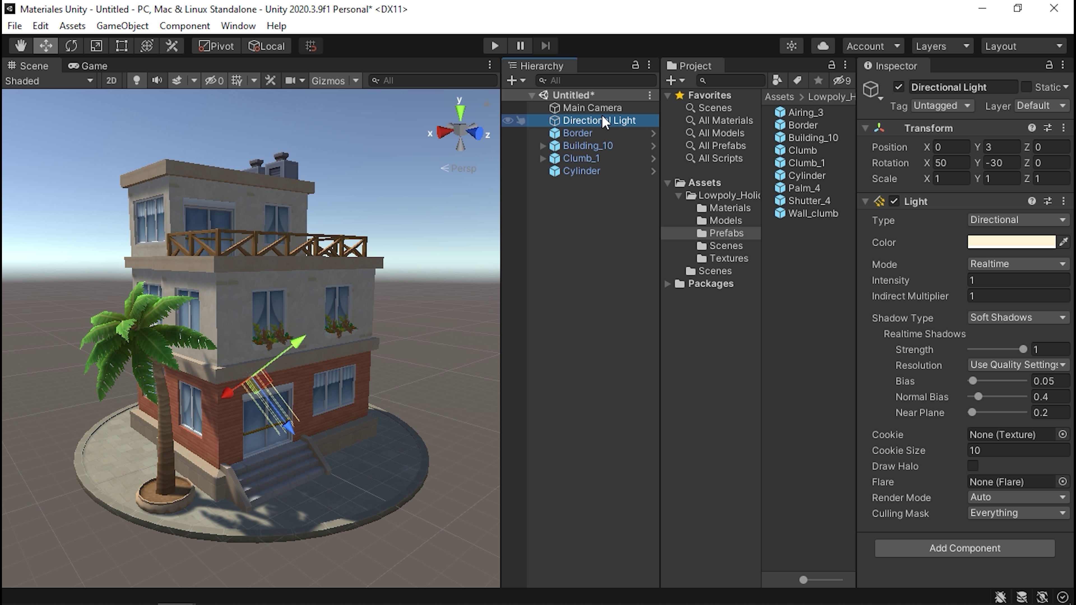
pyautogui.hotkey('ctrl', 'd')
pyautogui.press('e')
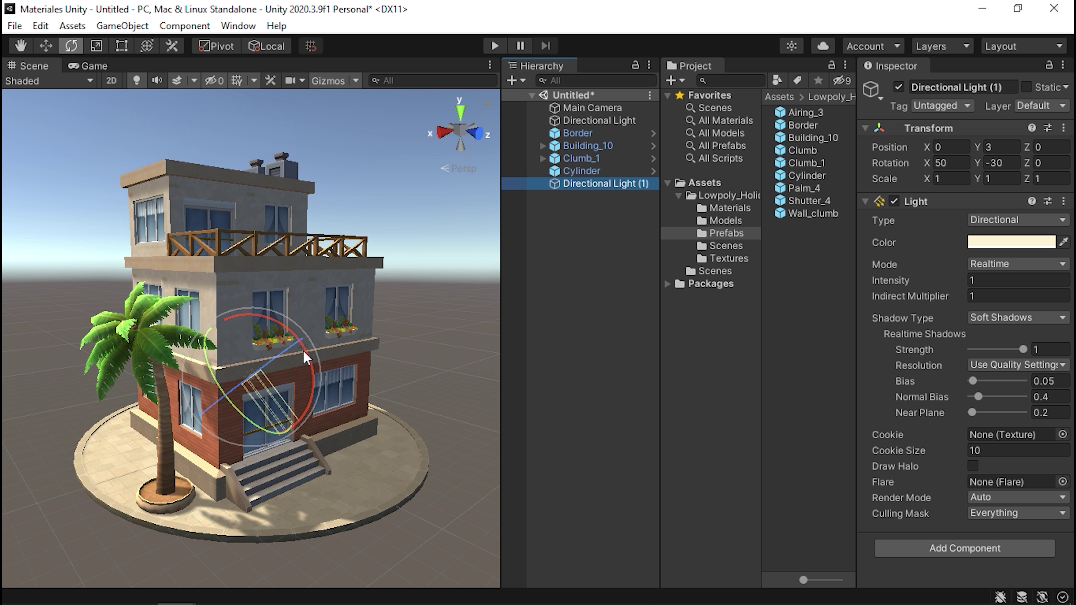
pyautogui.moveTo(302, 326)
pyautogui.mouseDown()
pyautogui.moveTo(321, 410)
pyautogui.moveTo(478, 409)
pyautogui.moveTo(279, 281)
pyautogui.mouseUp()
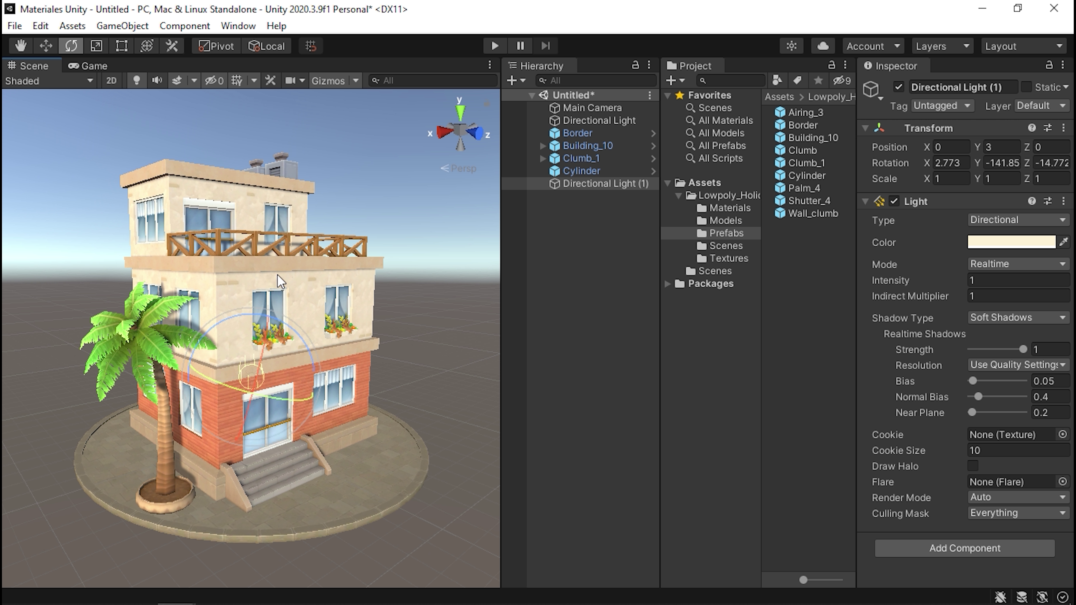
pyautogui.moveTo(954, 283); pyautogui.dragTo(940, 281)
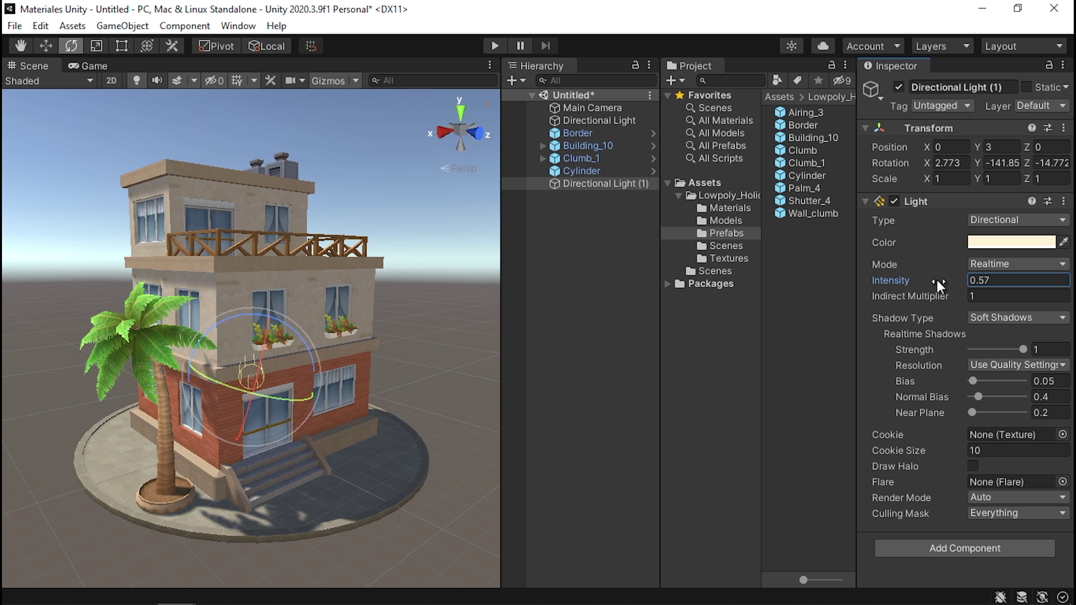
pyautogui.click(899, 88)
pyautogui.click(898, 87)
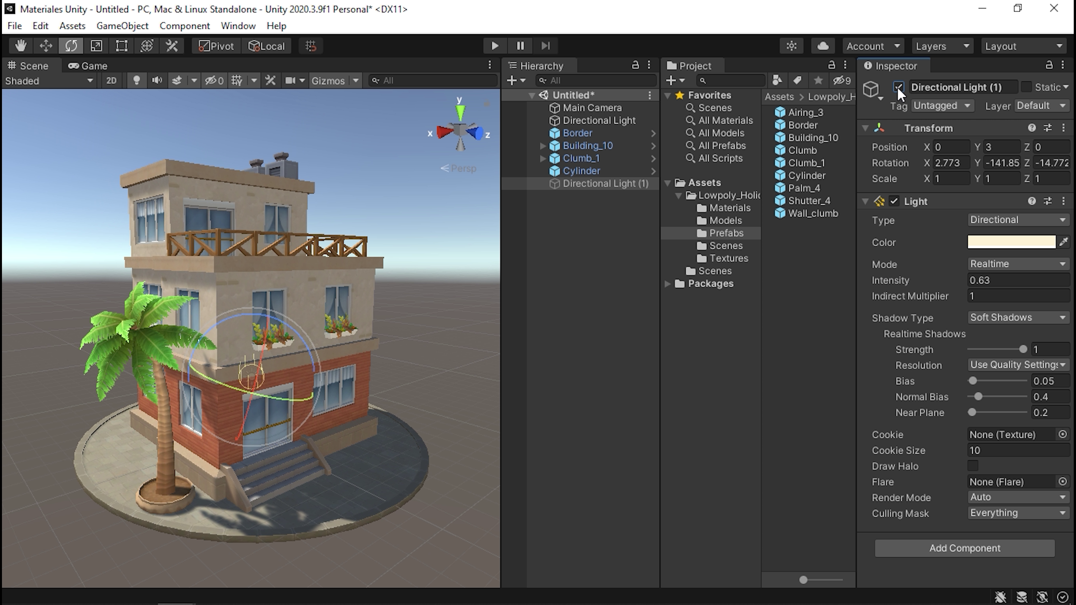
pyautogui.click(898, 89)
pyautogui.click(898, 89)
pyautogui.click(455, 288)
pyautogui.moveTo(320, 202)
pyautogui.keyDown('alt'); pyautogui.mouseDown()
pyautogui.moveTo(314, 218)
pyautogui.moveTo(303, 206)
pyautogui.mouseUp(); pyautogui.keyUp('alt')
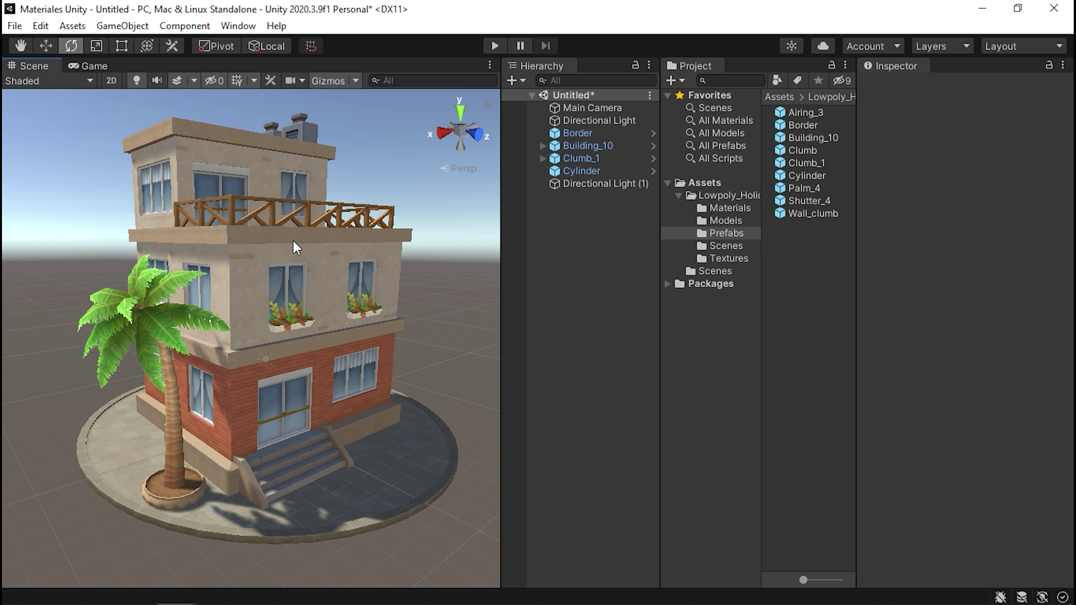
pyautogui.click(543, 145)
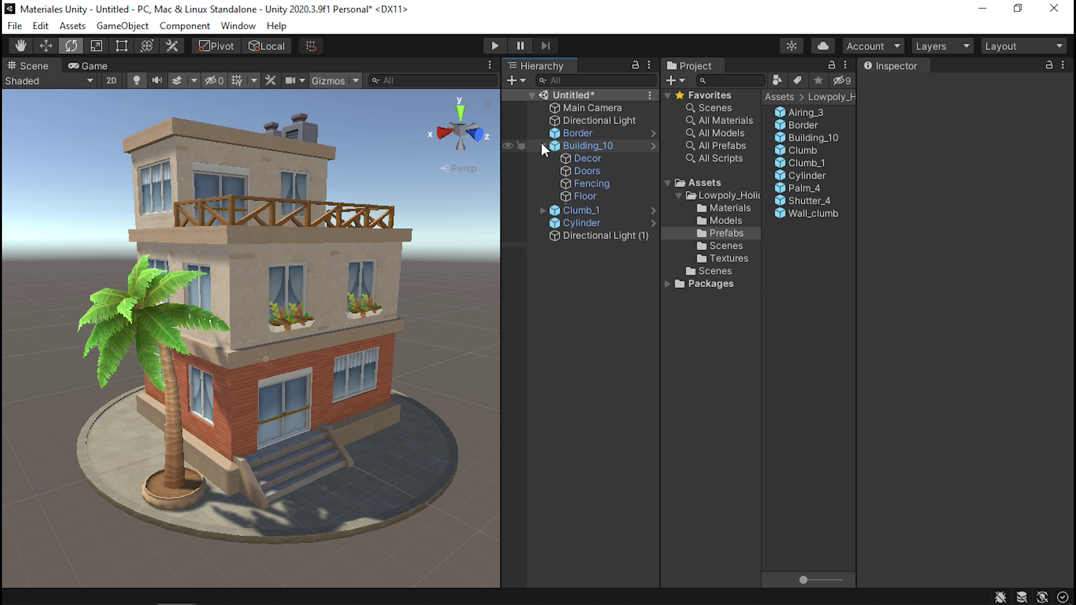
pyautogui.click(554, 159)
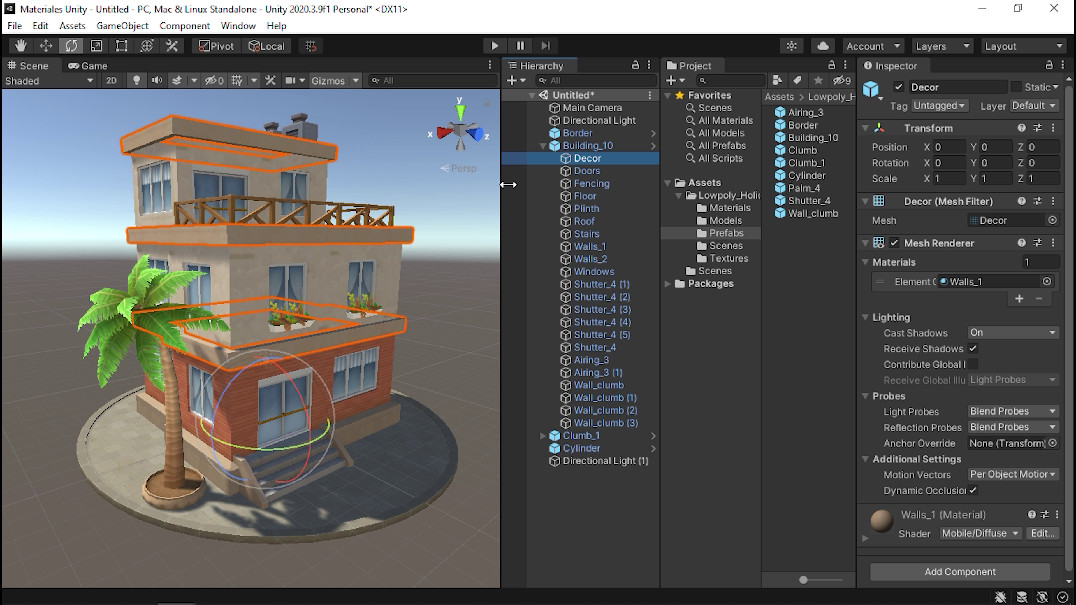
pyautogui.moveTo(508, 184); pyautogui.dragTo(491, 184)
pyautogui.click(570, 171)
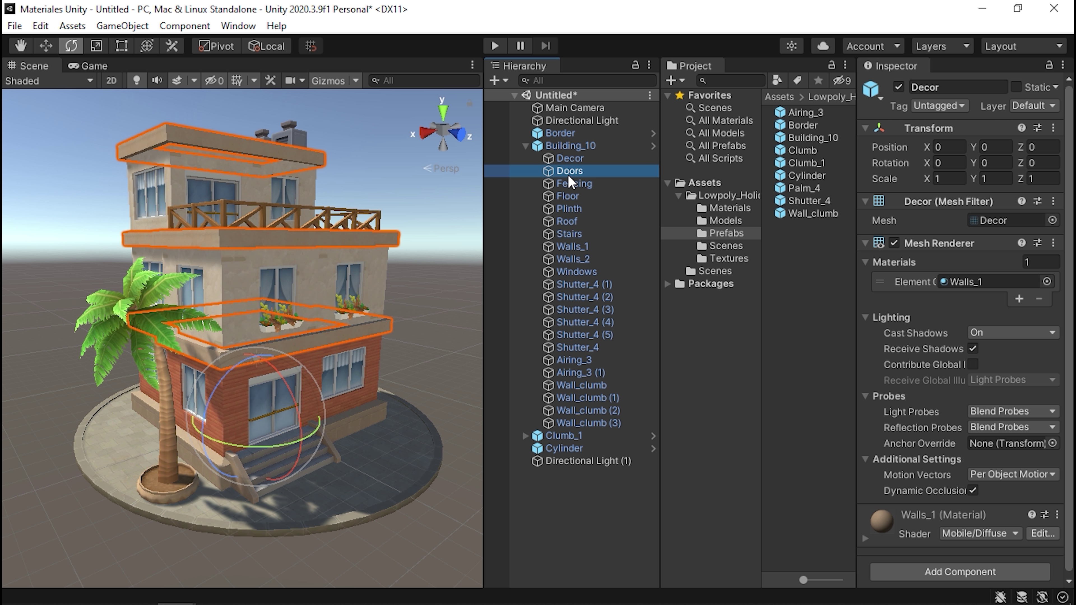
pyautogui.click(569, 209)
pyautogui.click(569, 247)
pyautogui.click(584, 284)
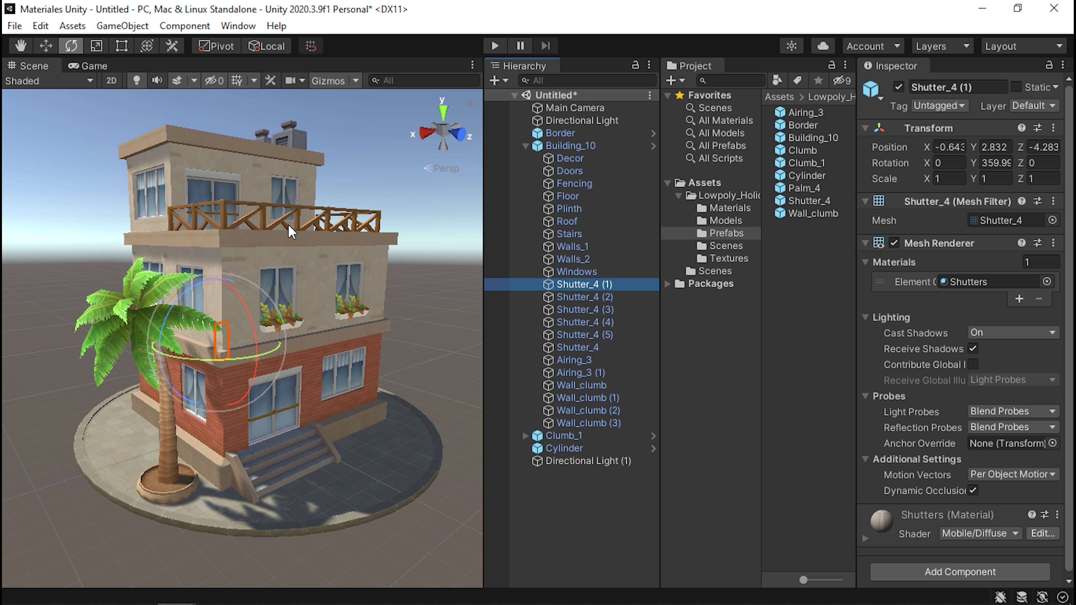
pyautogui.click(578, 185)
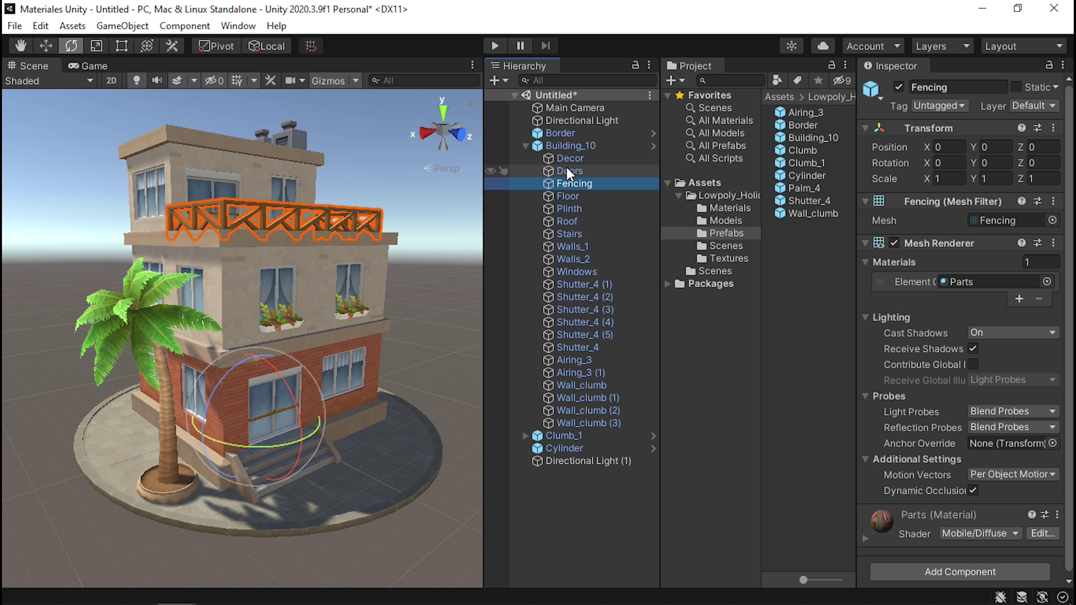
pyautogui.click(566, 169)
pyautogui.click(574, 184)
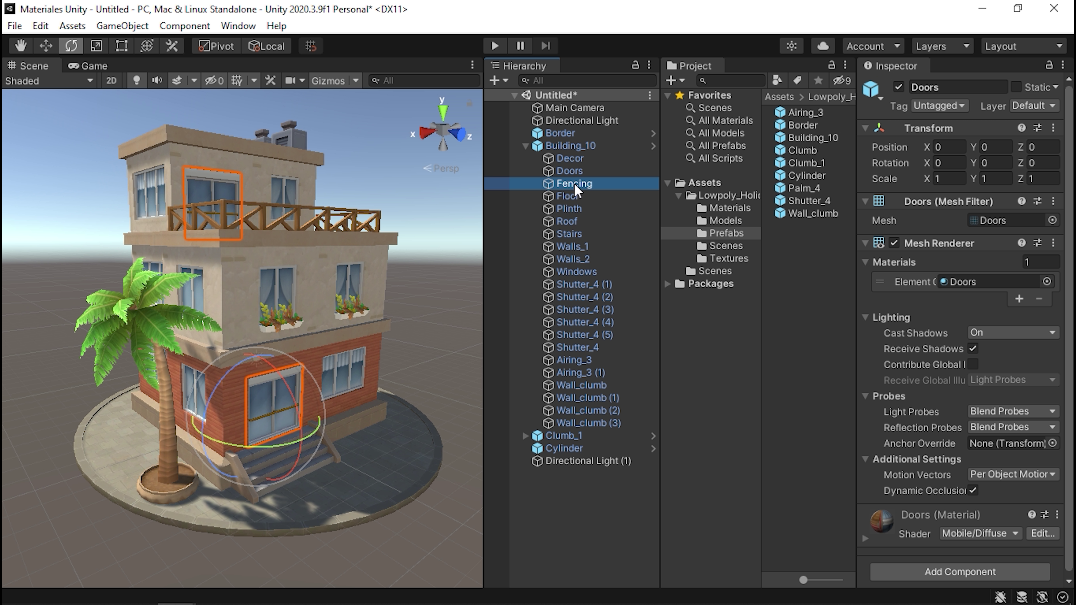
pyautogui.click(559, 270)
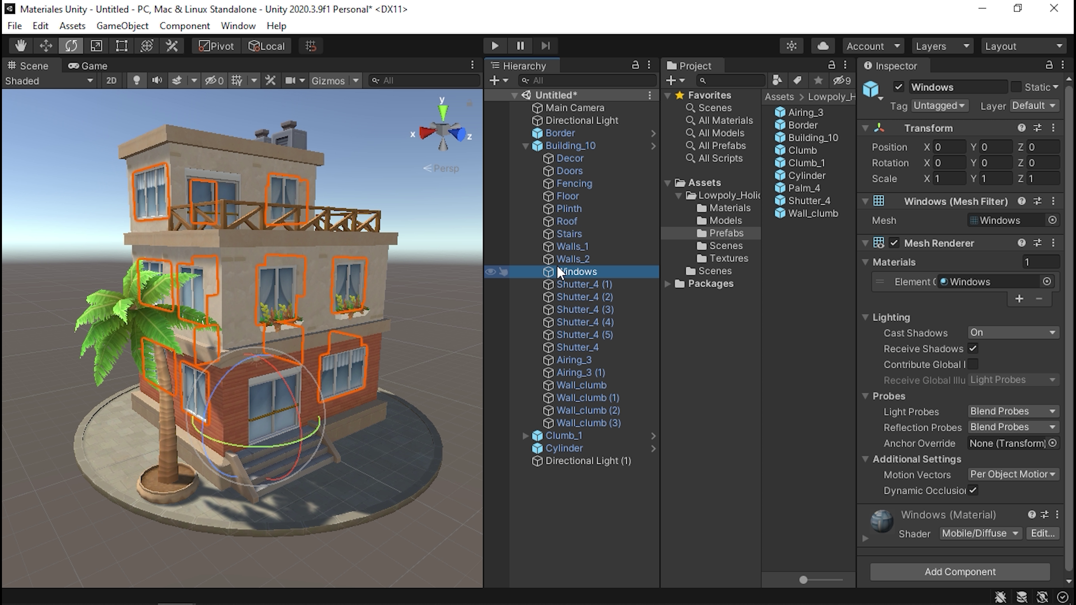
pyautogui.click(133, 317)
pyautogui.click(126, 318)
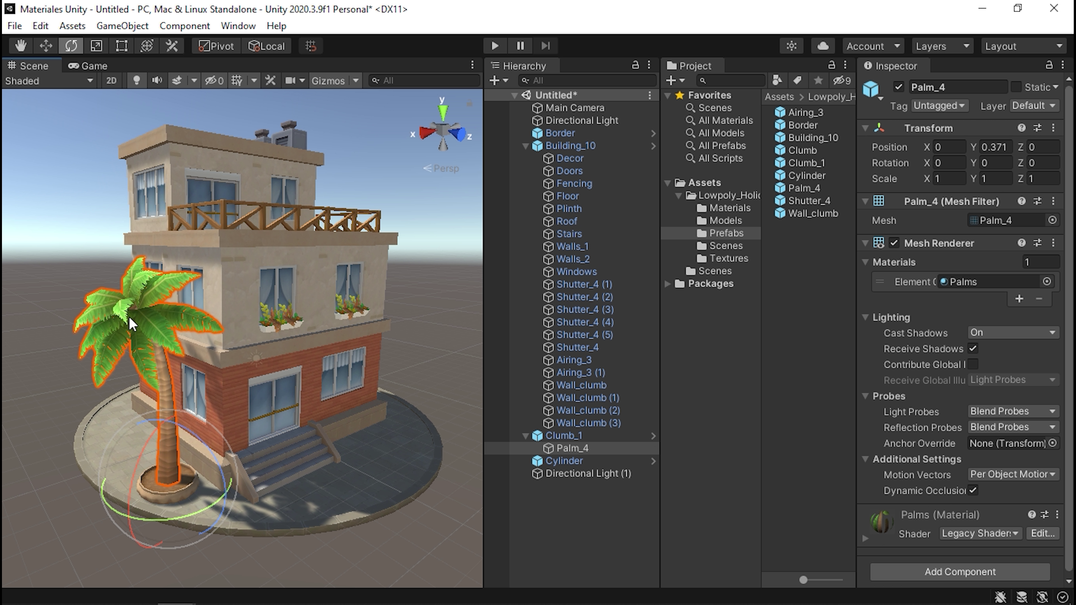
pyautogui.click(364, 464)
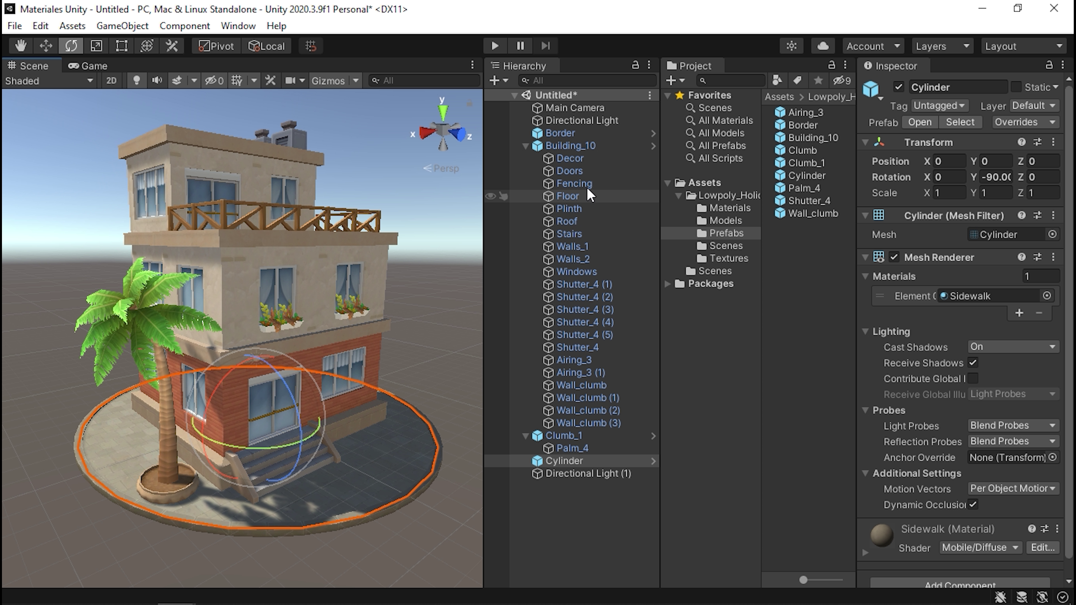
pyautogui.scroll(-1, 905, 254)
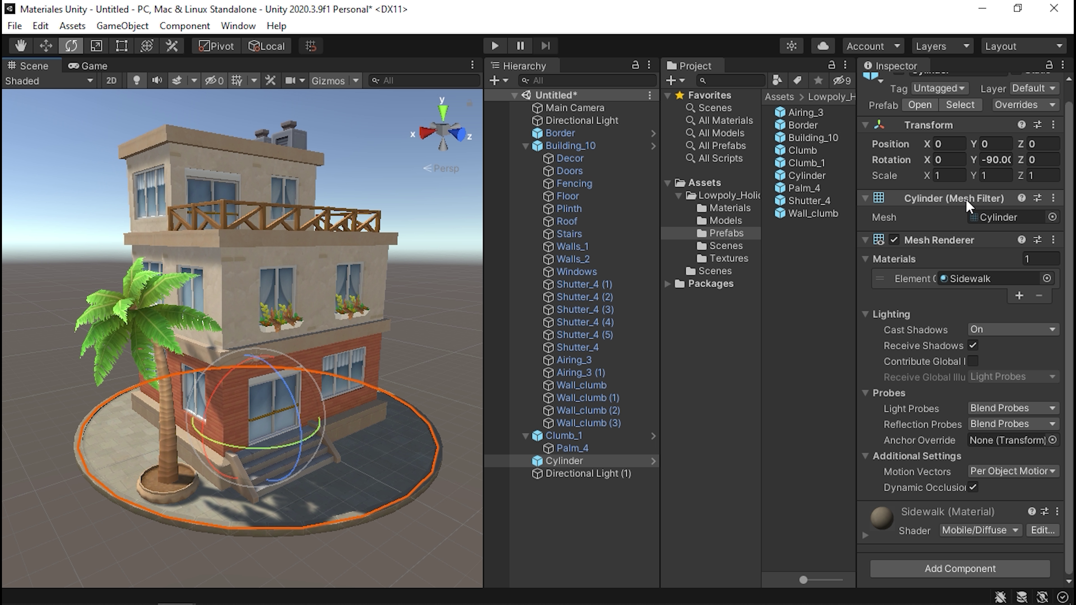
pyautogui.moveTo(358, 160)
pyautogui.keyDown('alt'); pyautogui.mouseDown()
pyautogui.moveTo(188, 187)
pyautogui.moveTo(279, 178)
pyautogui.mouseUp(); pyautogui.keyUp('alt')
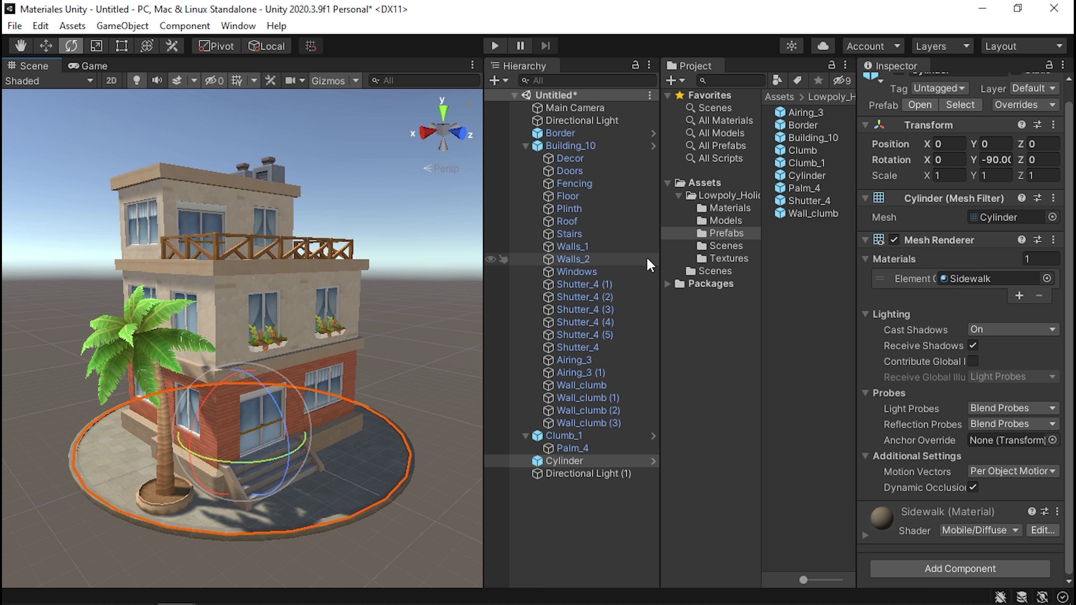
pyautogui.click(587, 258)
pyautogui.click(587, 221)
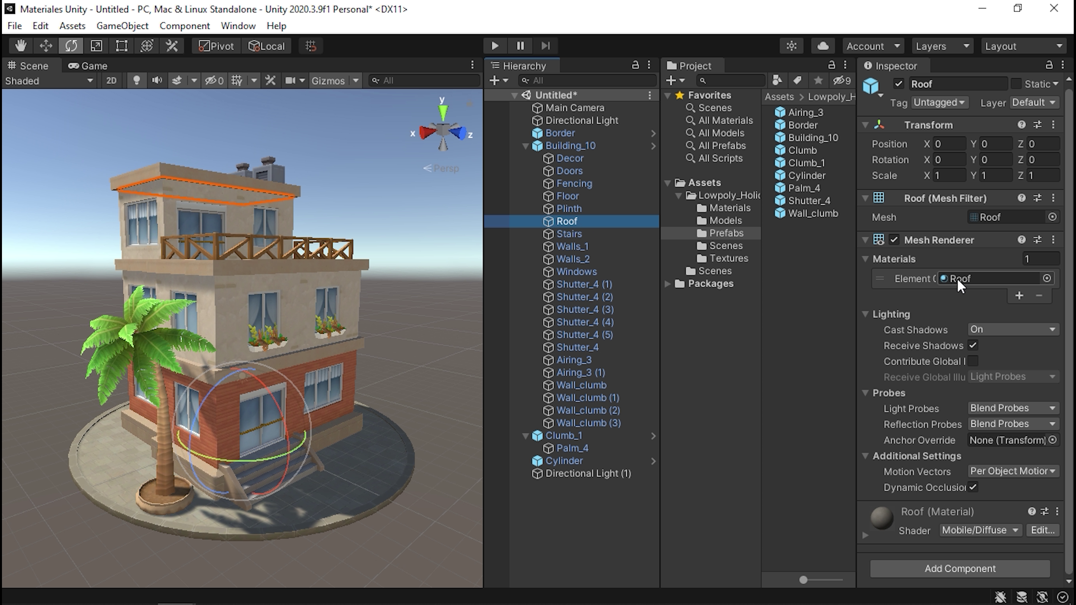
pyautogui.click(557, 183)
pyautogui.click(559, 171)
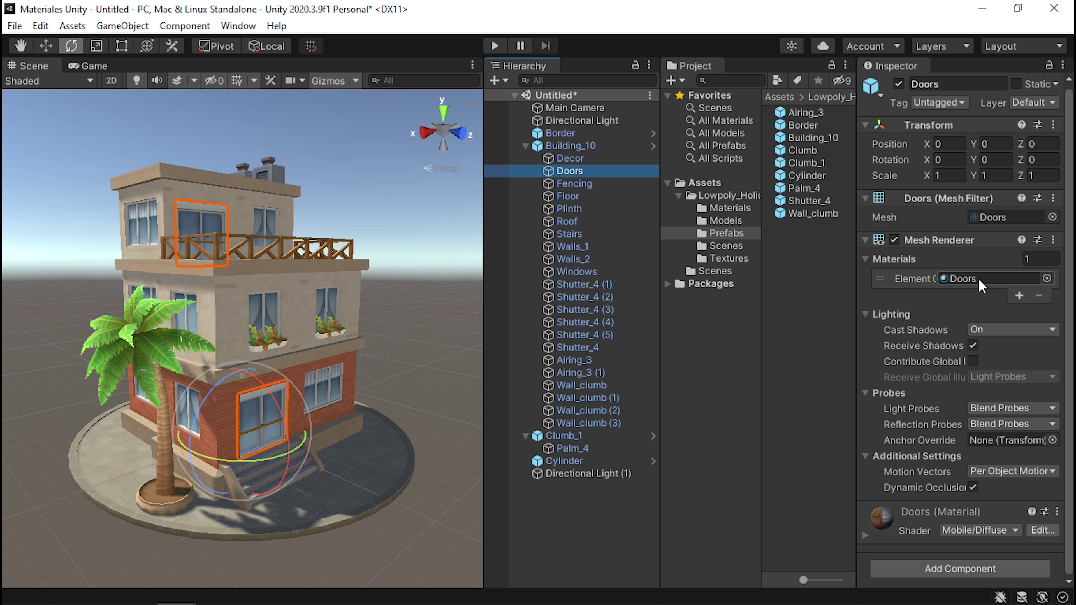
# - Review the original Doors, Brick_walls_2_1, Airing, Palms, Shutters, Stairs, Wall_clumb, Walls_2_3 and Windows materials
pyautogui.moveTo(314, 268); pyautogui.dragTo(295, 258, button='middle')
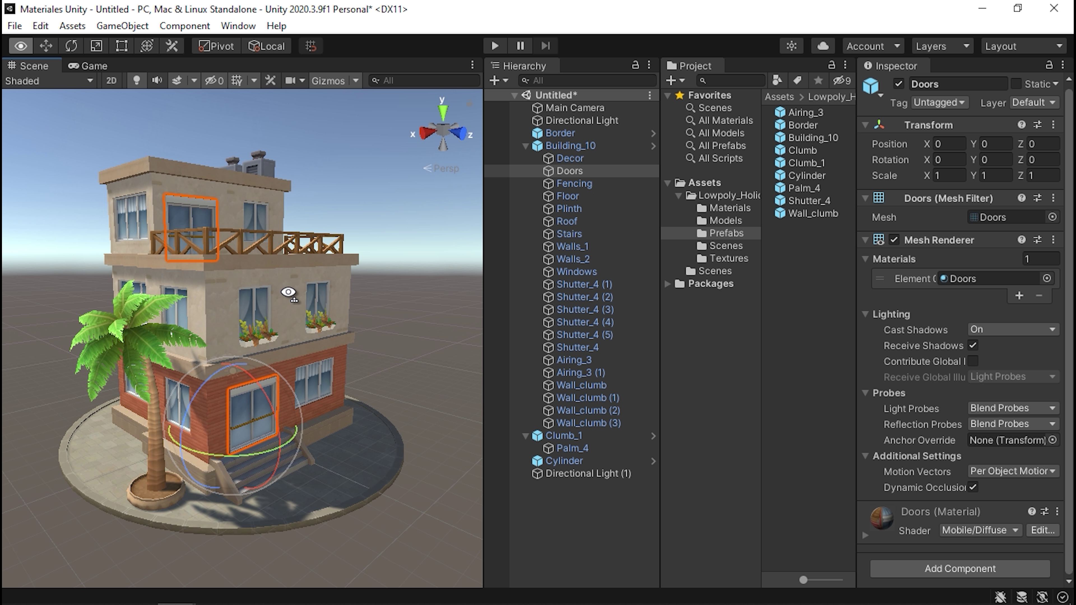
pyautogui.click(941, 278)
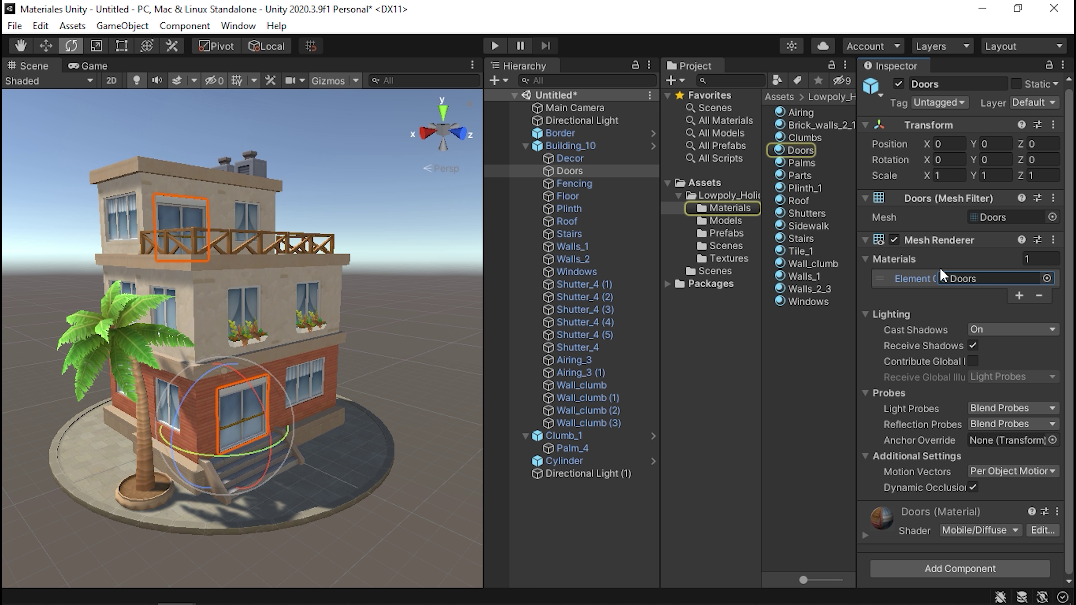
pyautogui.click(796, 152)
pyautogui.click(798, 126)
pyautogui.click(798, 112)
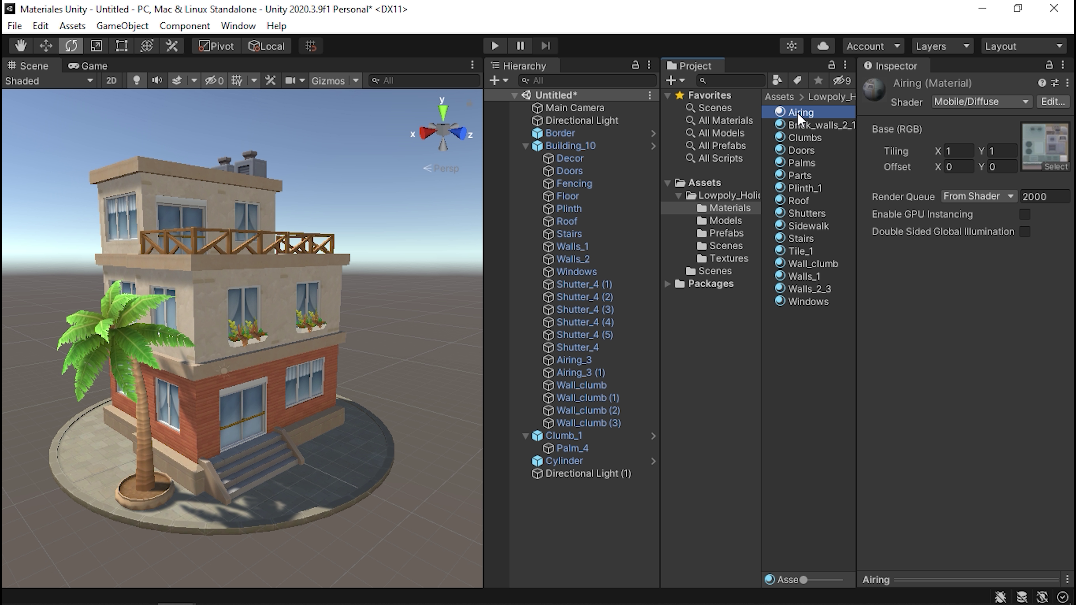
pyautogui.click(812, 165)
pyautogui.click(799, 212)
pyautogui.click(799, 237)
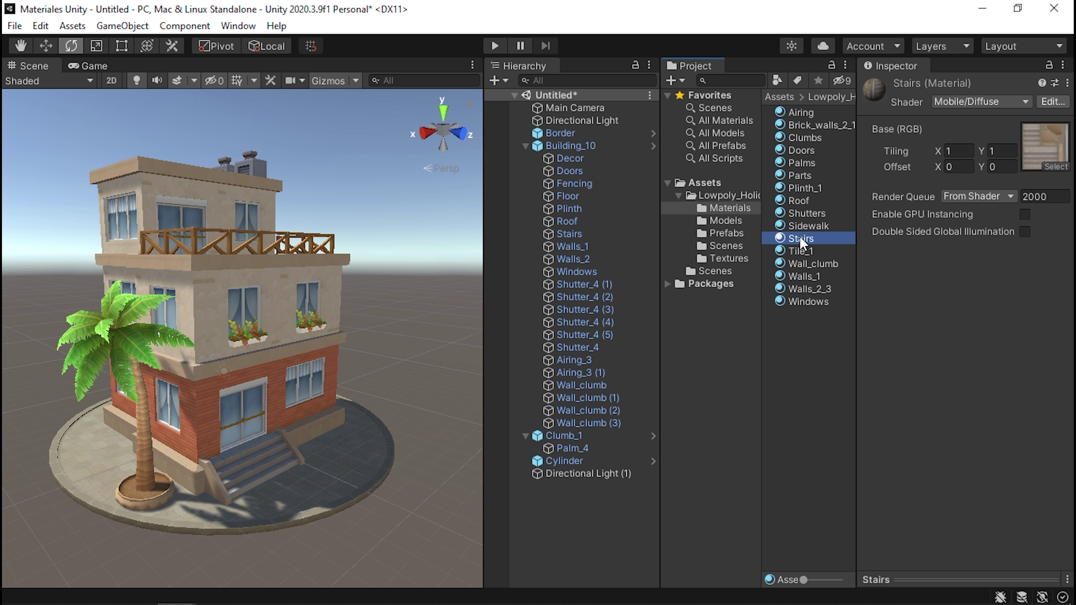
pyautogui.click(804, 263)
pyautogui.click(807, 290)
pyautogui.click(808, 301)
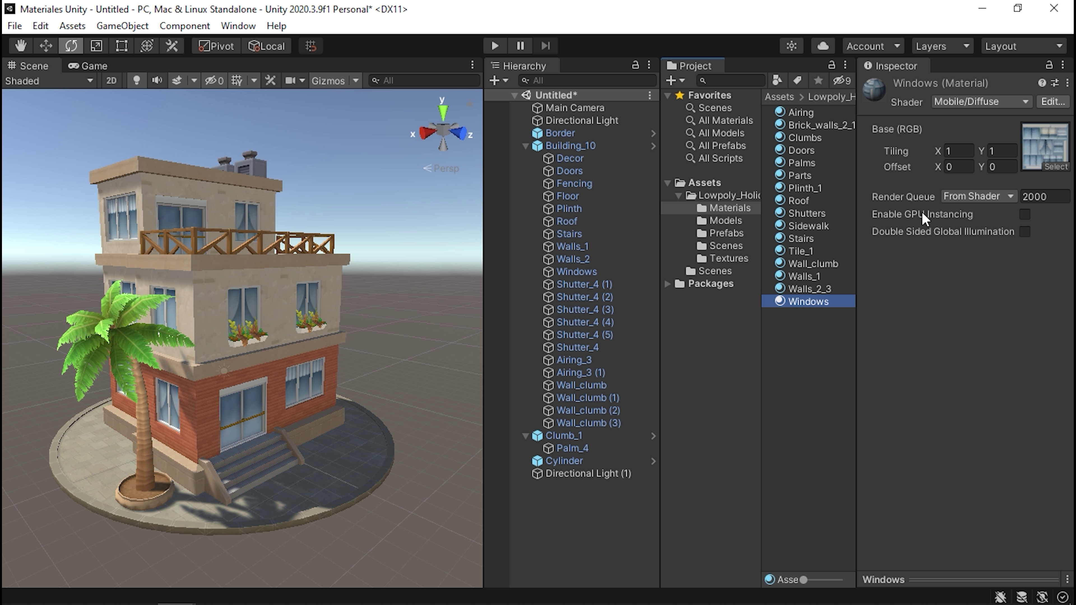
# - Recheck the Airing, Brick_walls_2_1, Doors, Palms, Roof, Tile_1, Walls_1, Walls_2_3 and Windows materials and textures
pyautogui.click(817, 113)
pyautogui.click(816, 124)
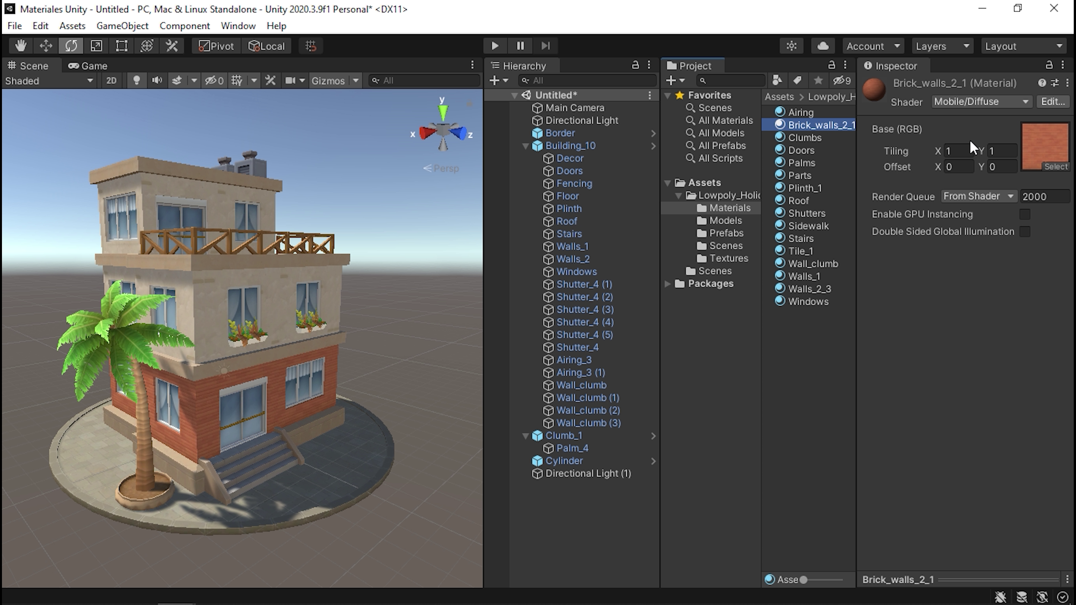
pyautogui.click(809, 148)
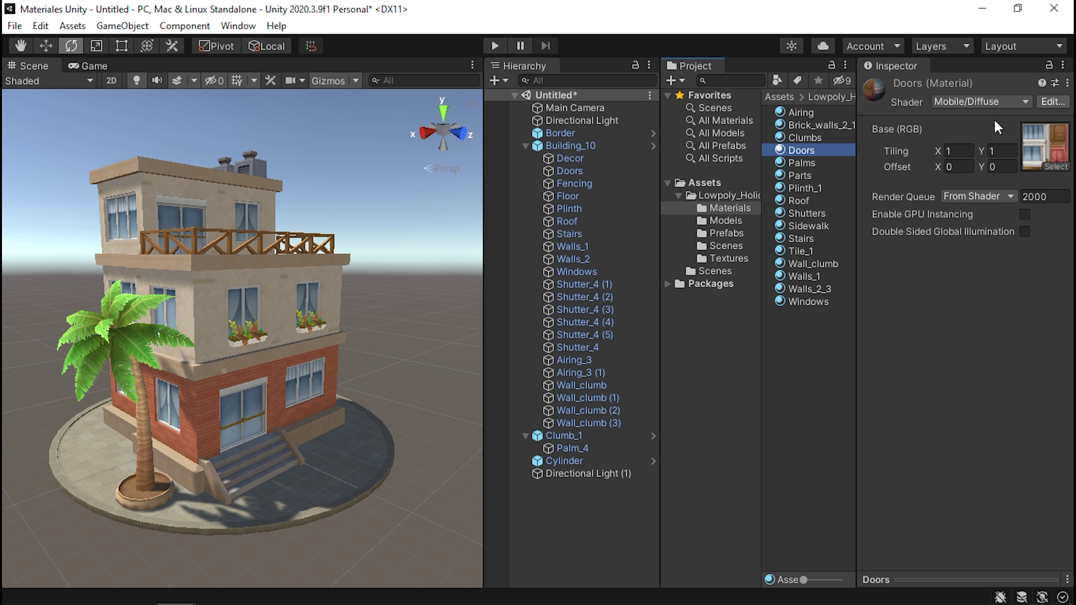
pyautogui.click(801, 163)
pyautogui.click(799, 200)
pyautogui.click(801, 251)
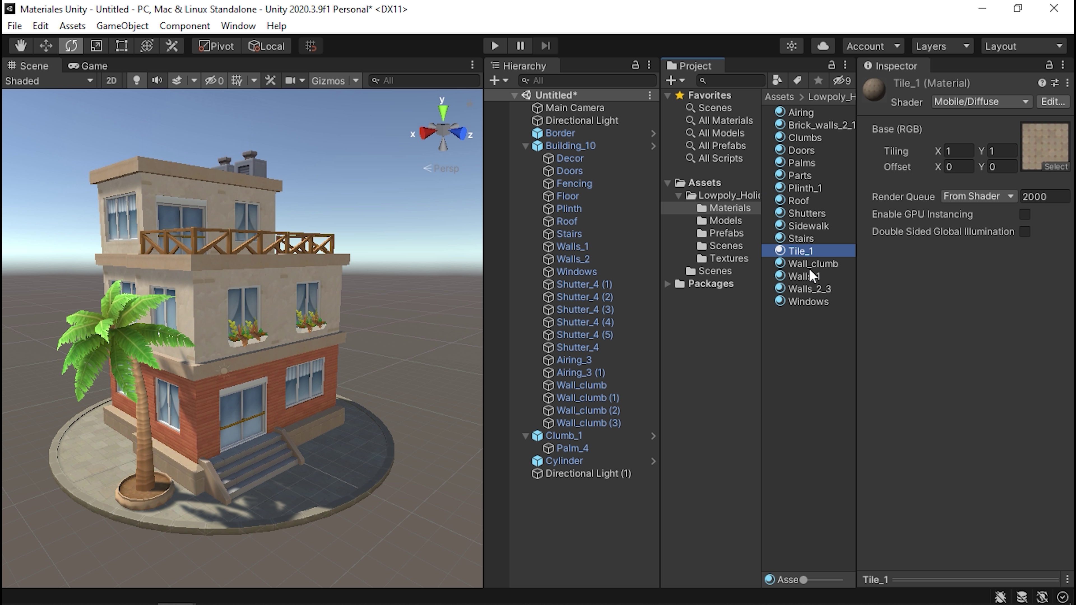
pyautogui.click(808, 274)
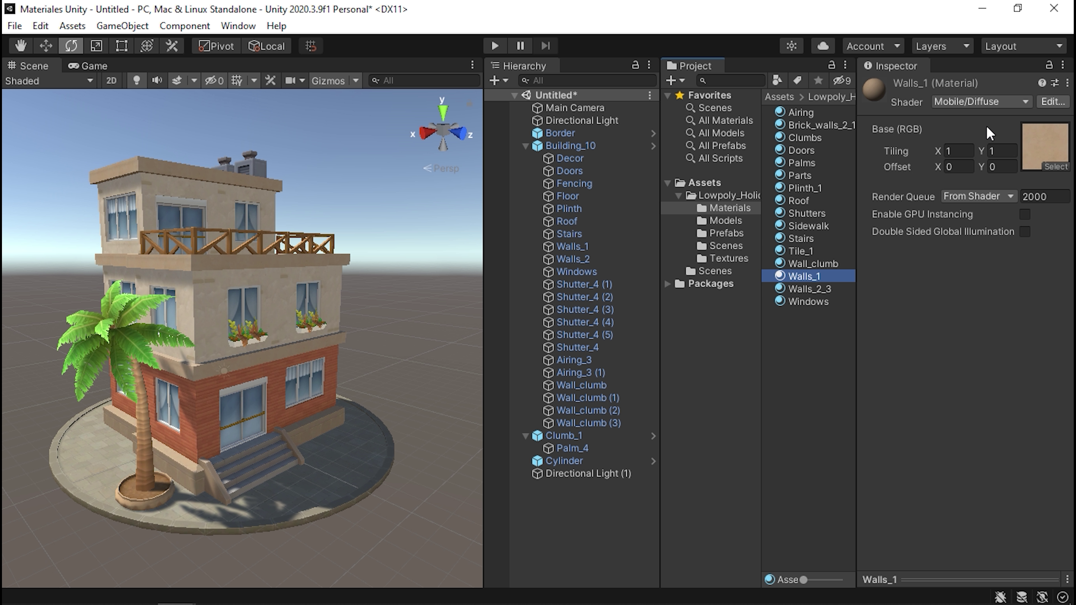
pyautogui.click(817, 290)
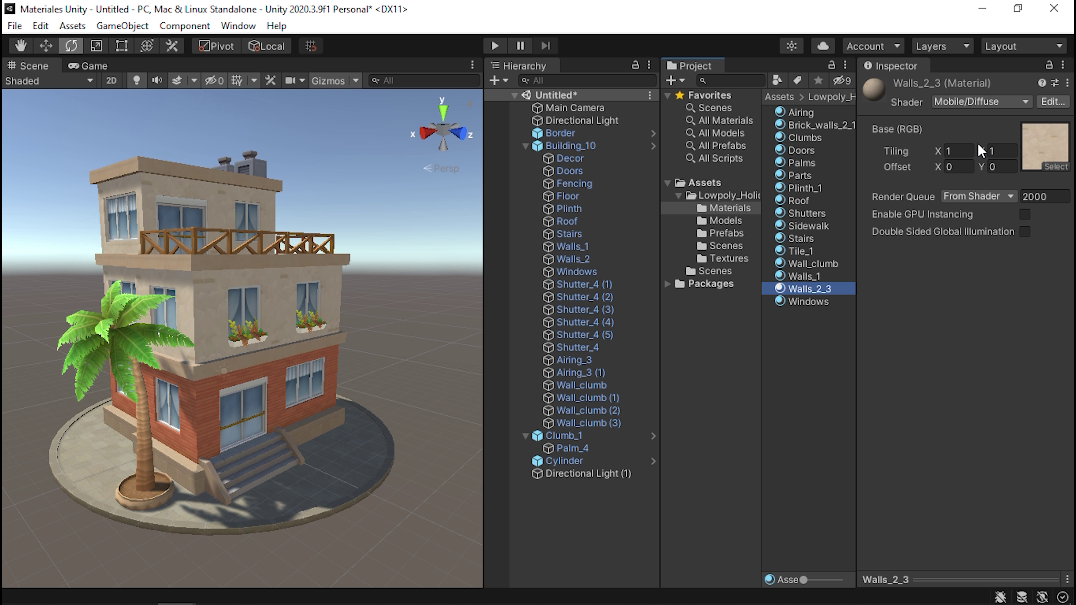
pyautogui.click(783, 301)
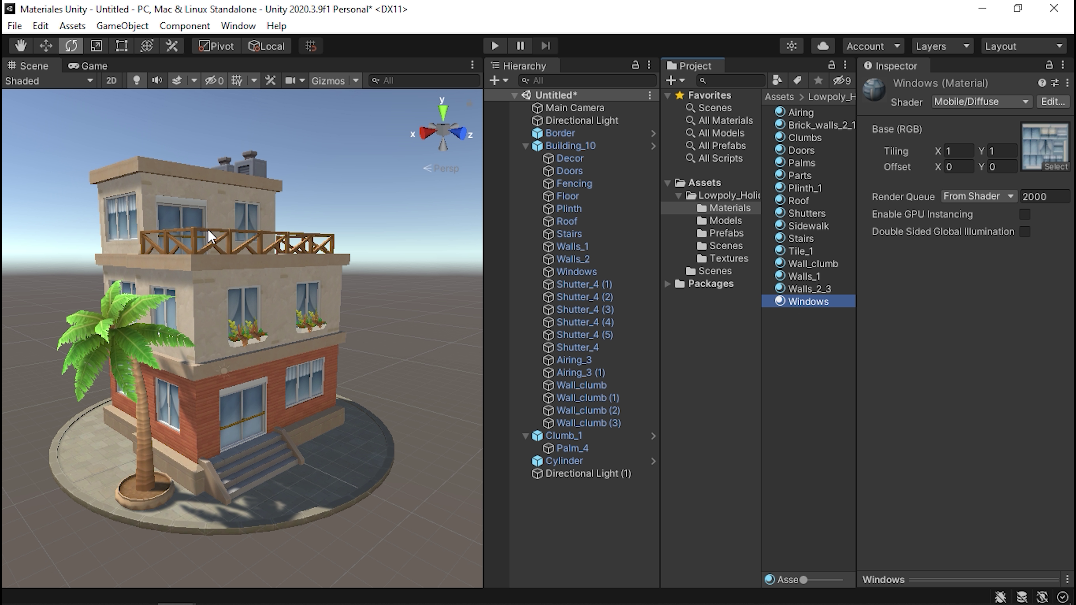
# - Clear the material selection and return to the Lowpoly_Holiday pack folder
pyautogui.moveTo(213, 237)
pyautogui.mouseDown(button='right')
pyautogui.moveTo(195, 232)
pyautogui.moveTo(295, 344)
pyautogui.mouseUp(button='right')
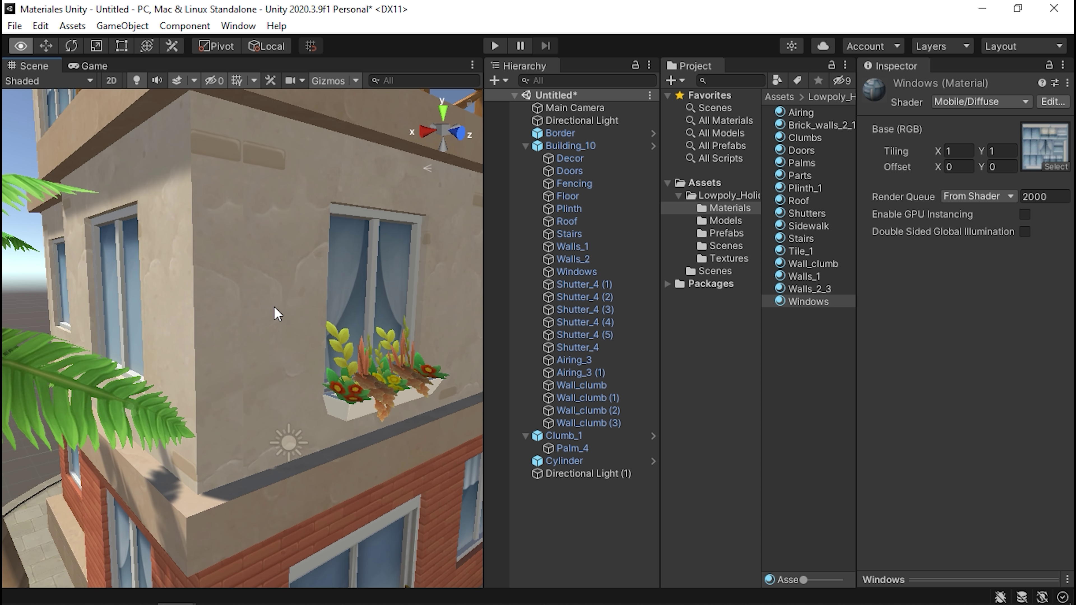
pyautogui.click(730, 322)
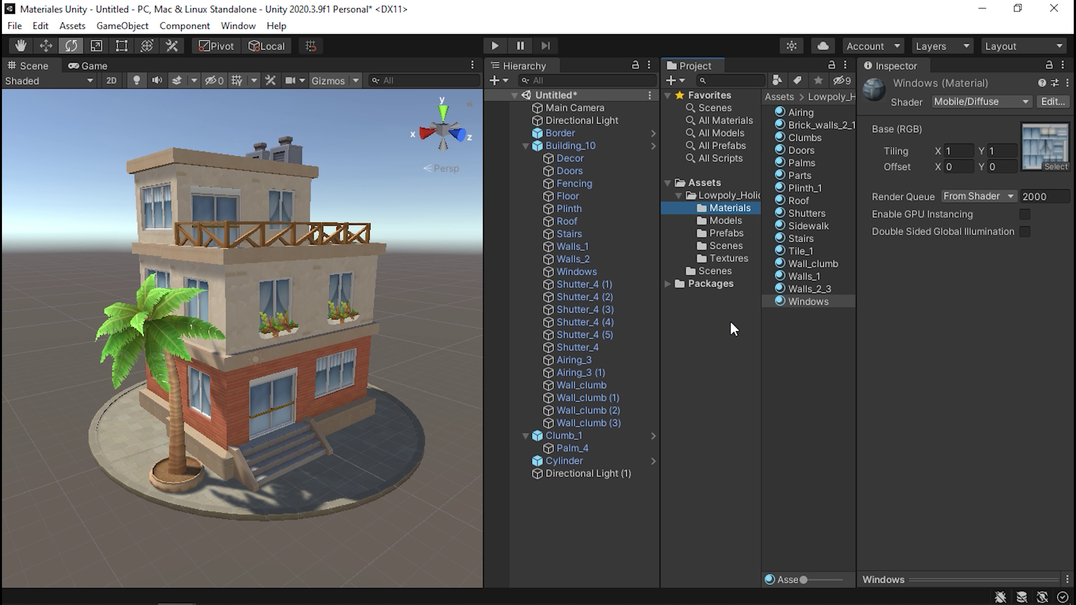
pyautogui.click(813, 349)
pyautogui.click(699, 199)
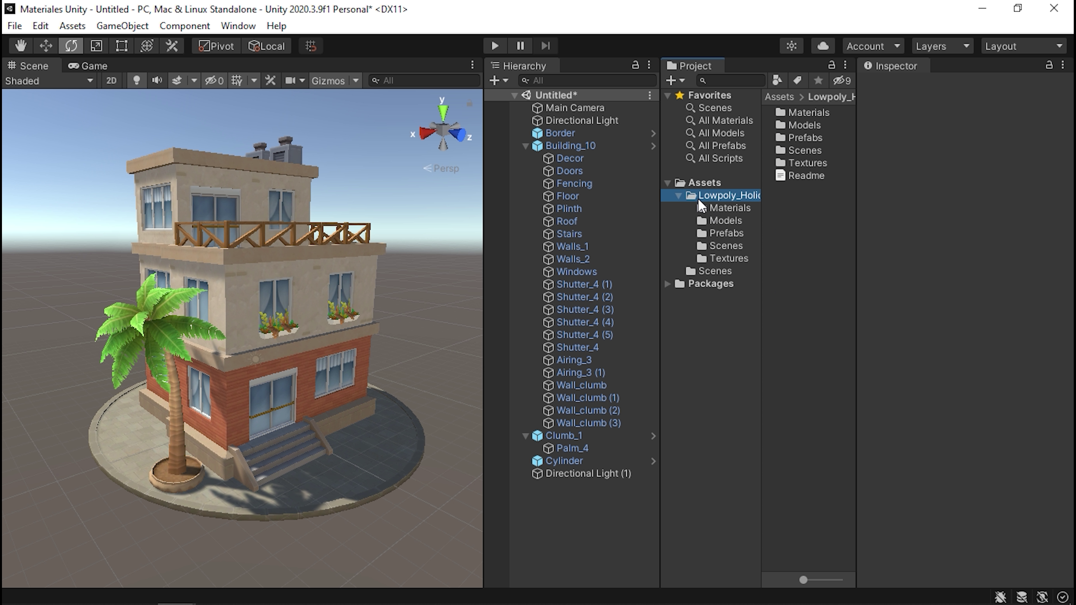
# - Collapse Lowpoly_Holiday, create a folder named 'Materiales' in Assets, and open it
pyautogui.moveTo(433, 196)
pyautogui.mouseDown(button='right')
pyautogui.moveTo(327, 206)
pyautogui.moveTo(360, 199)
pyautogui.mouseUp(button='right')
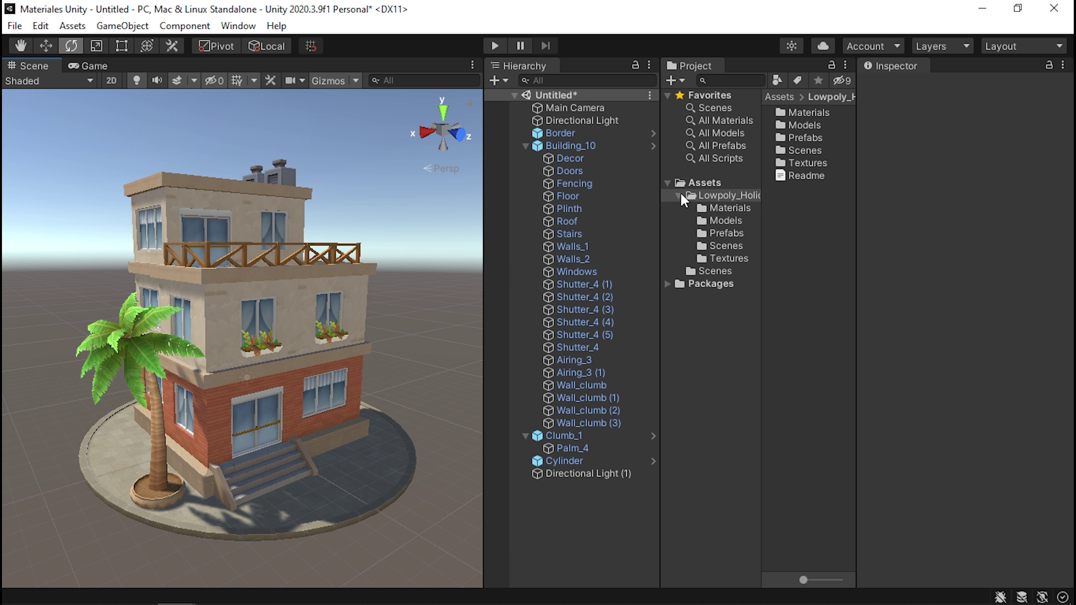
pyautogui.click(681, 194)
pyautogui.click(698, 188)
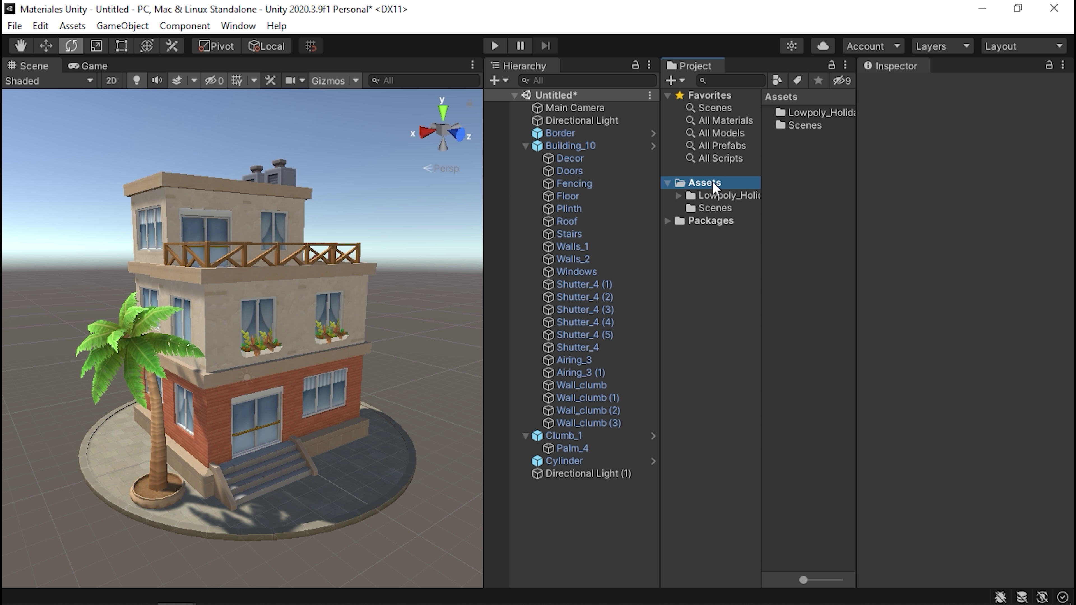
pyautogui.rightClick(807, 164)
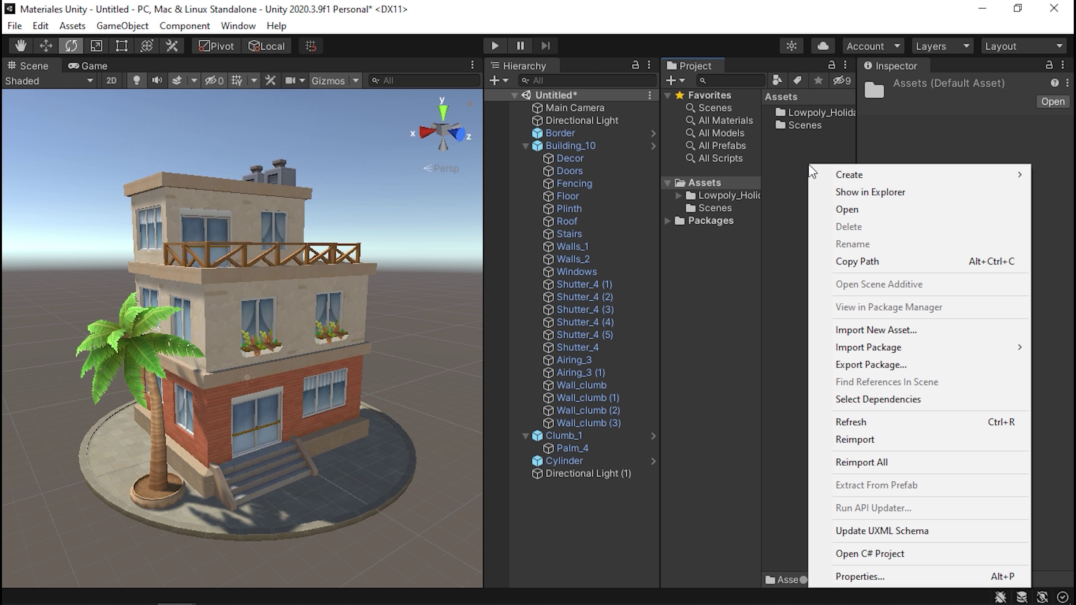
pyautogui.moveTo(853, 174)
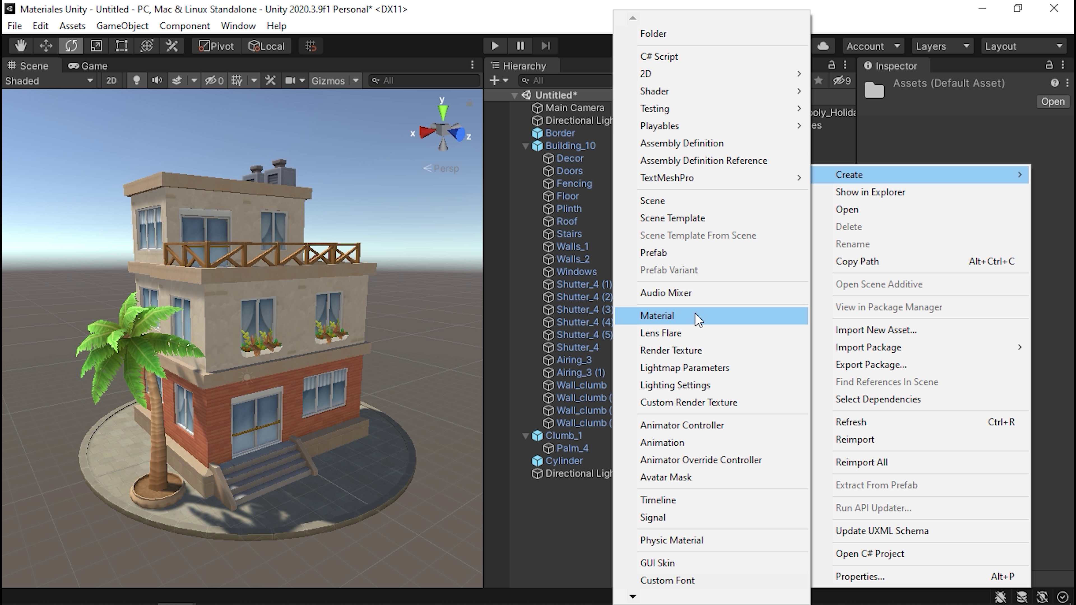
pyautogui.click(669, 43)
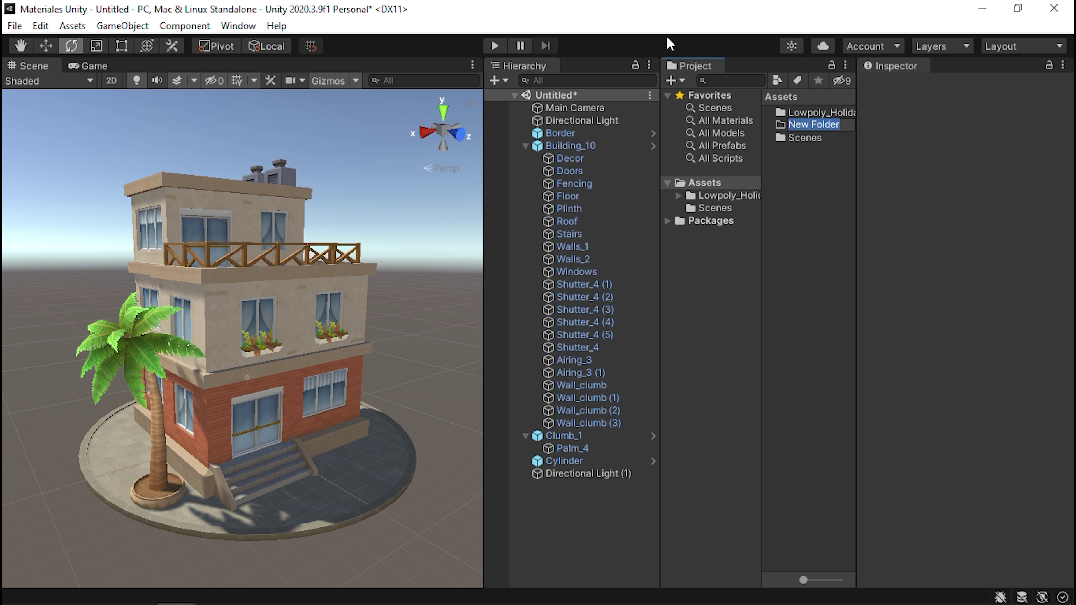
pyautogui.write('Materiales')
pyautogui.press('Return')
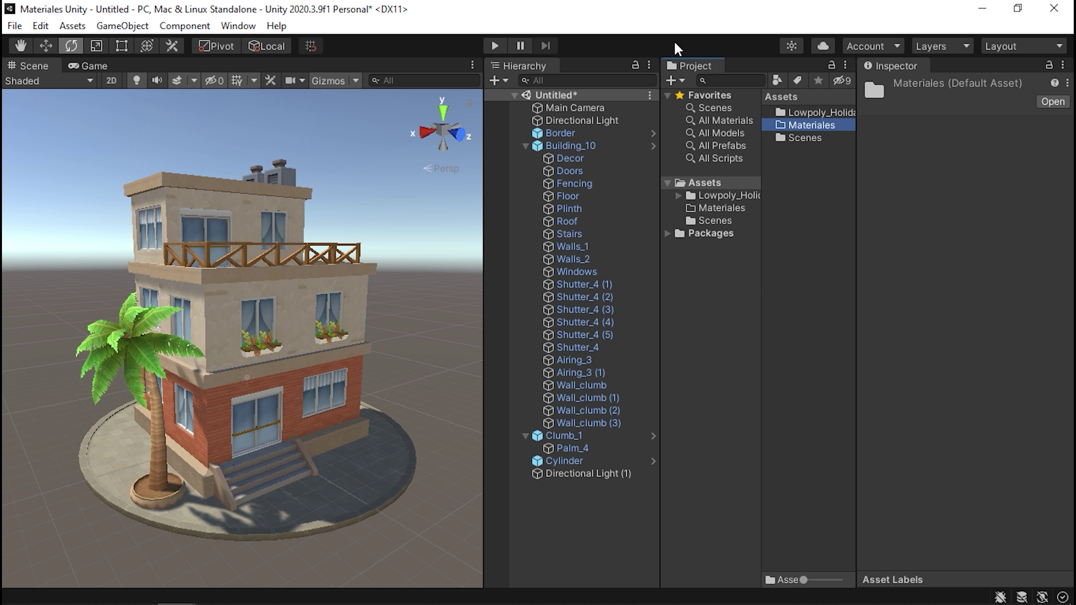
pyautogui.doubleClick(824, 127)
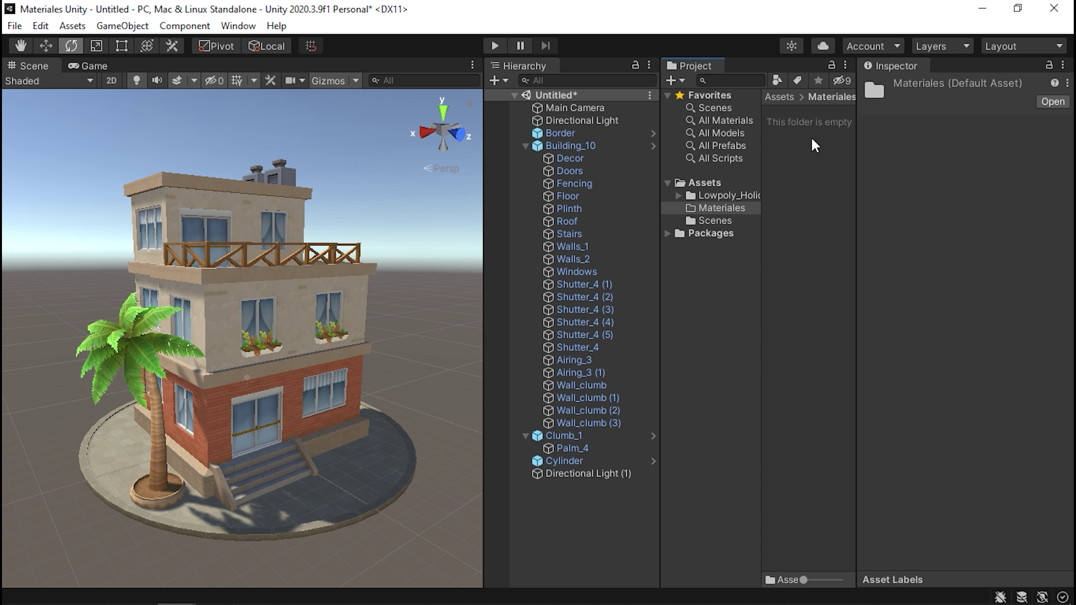
# - Create a new material named 'Blanco' in the Materiales folder
pyautogui.rightClick(812, 205)
pyautogui.moveTo(843, 194)
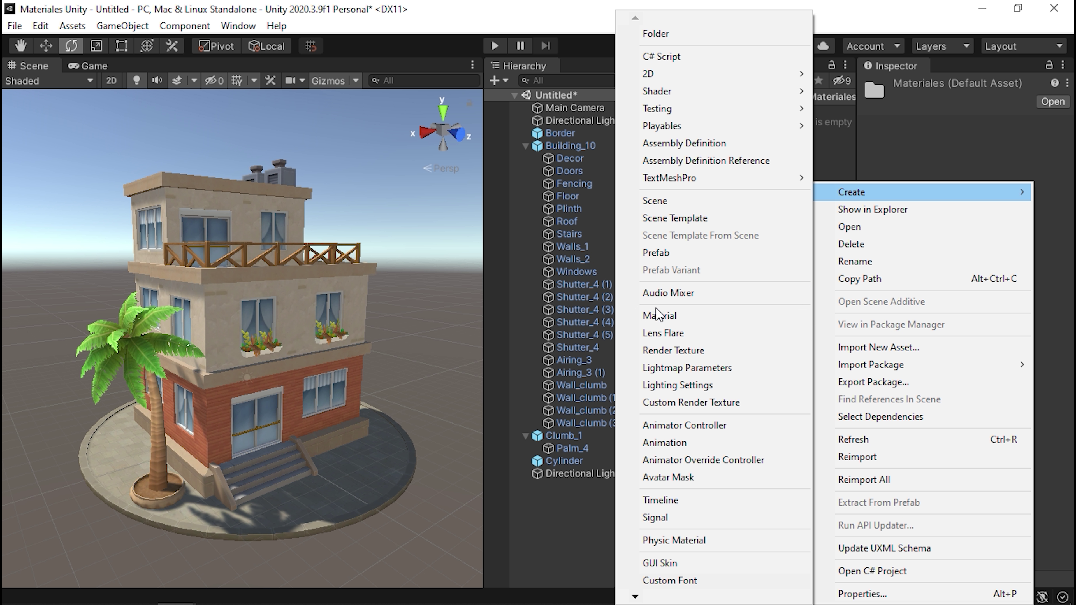
pyautogui.click(668, 316)
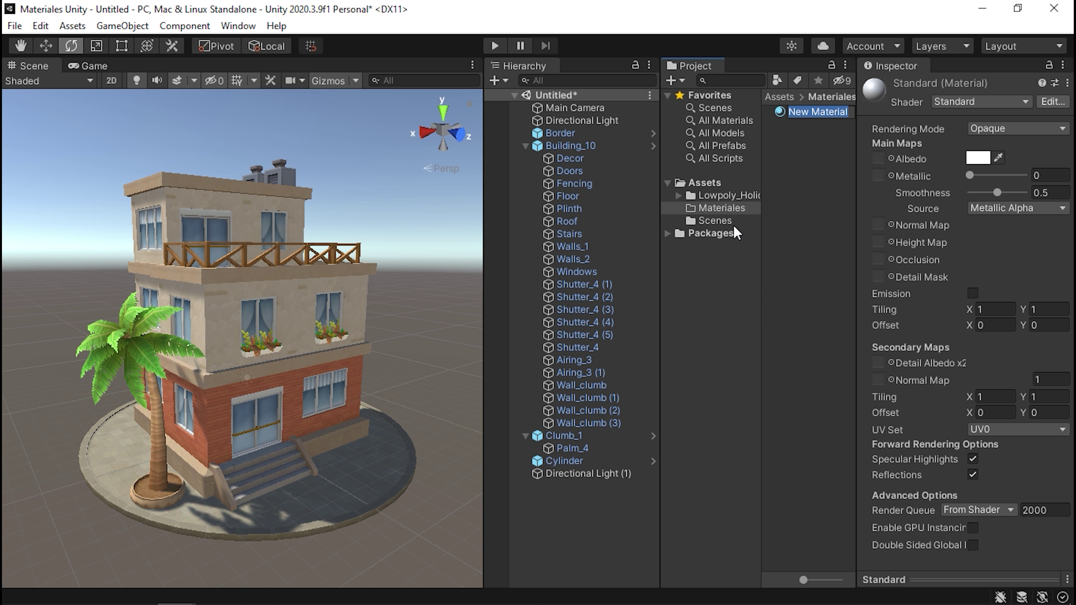
pyautogui.write('Bl')
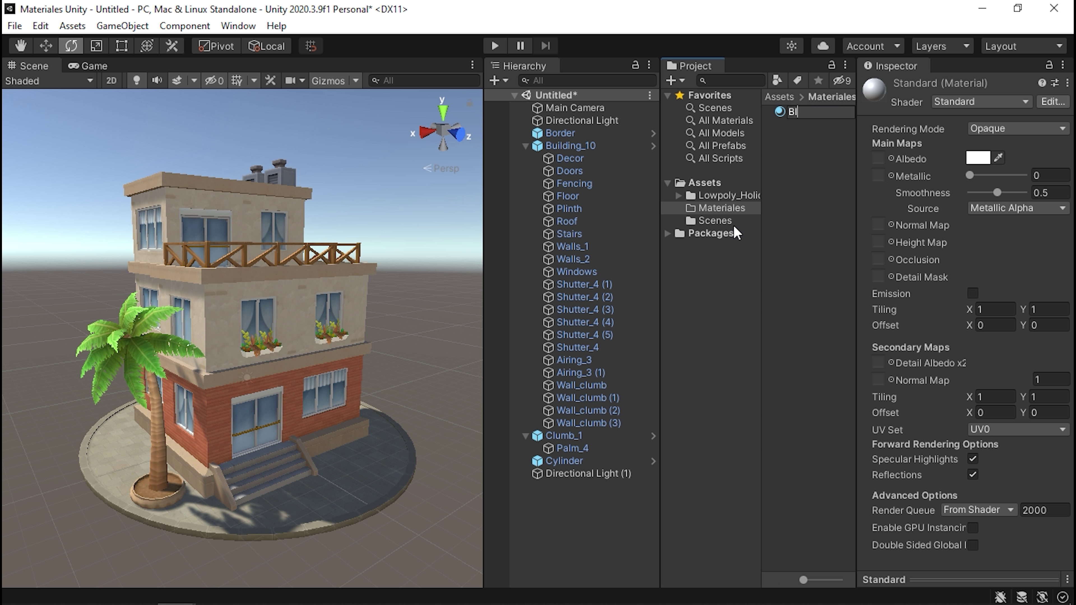
pyautogui.write('anco')
pyautogui.press('Return')
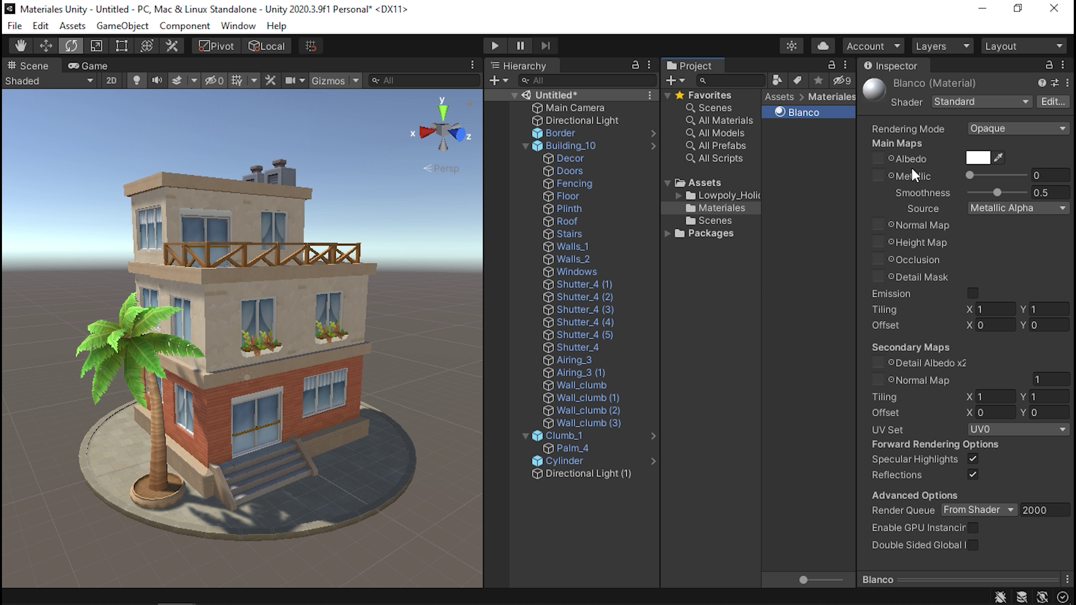
# - Browse the house pack's original Materials folder, then return to Materiales
pyautogui.click(845, 246)
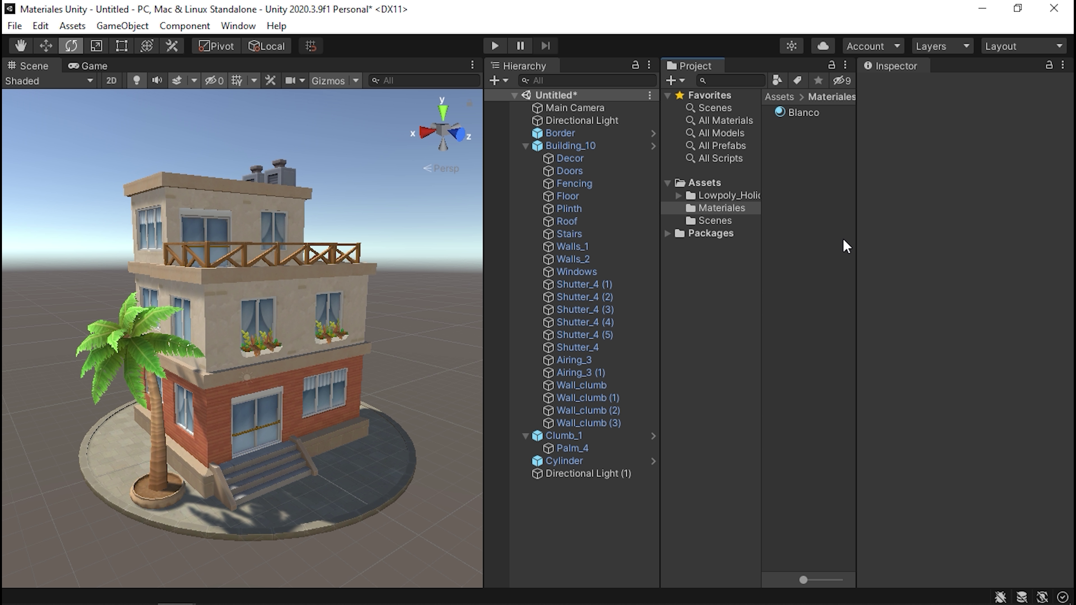
pyautogui.click(703, 196)
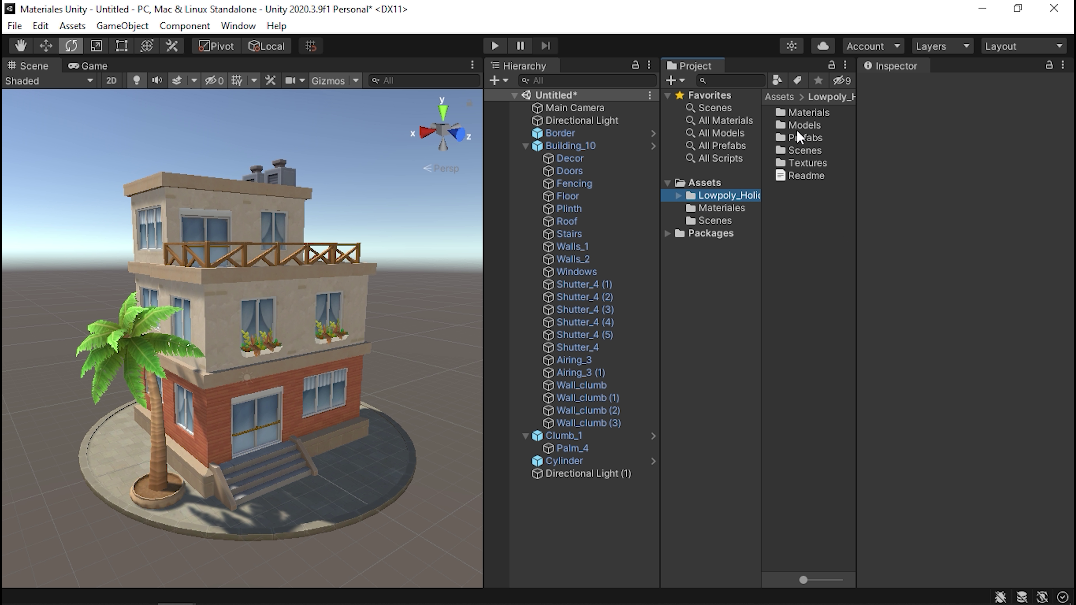
pyautogui.click(796, 114)
pyautogui.doubleClick(822, 112)
pyautogui.click(810, 113)
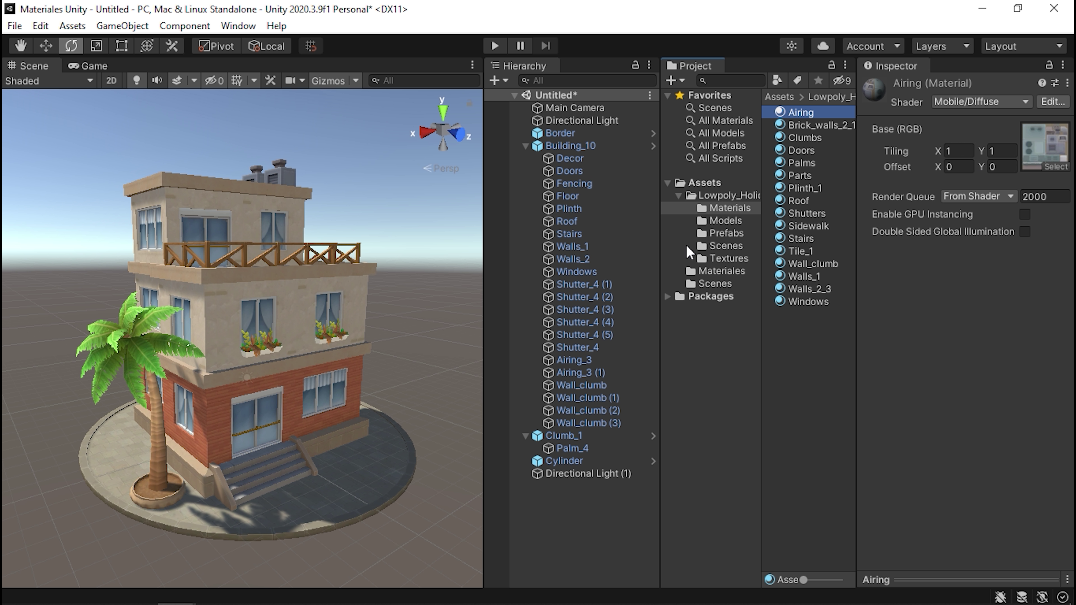
pyautogui.click(707, 285)
pyautogui.click(703, 272)
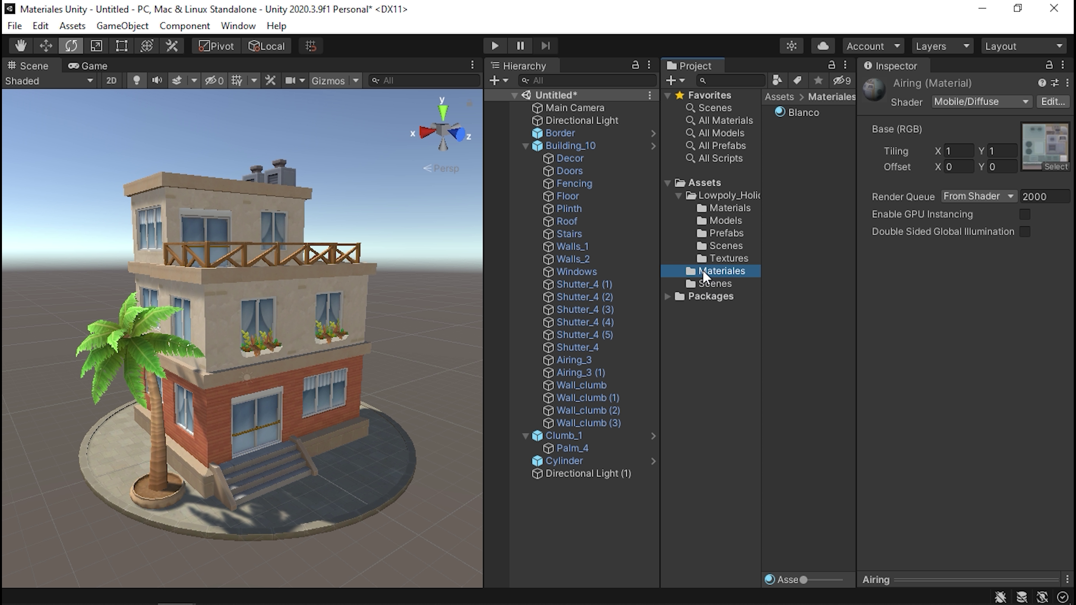
# - Inspect Blanco's properties, trying a pink albedo before keeping it white
pyautogui.click(801, 114)
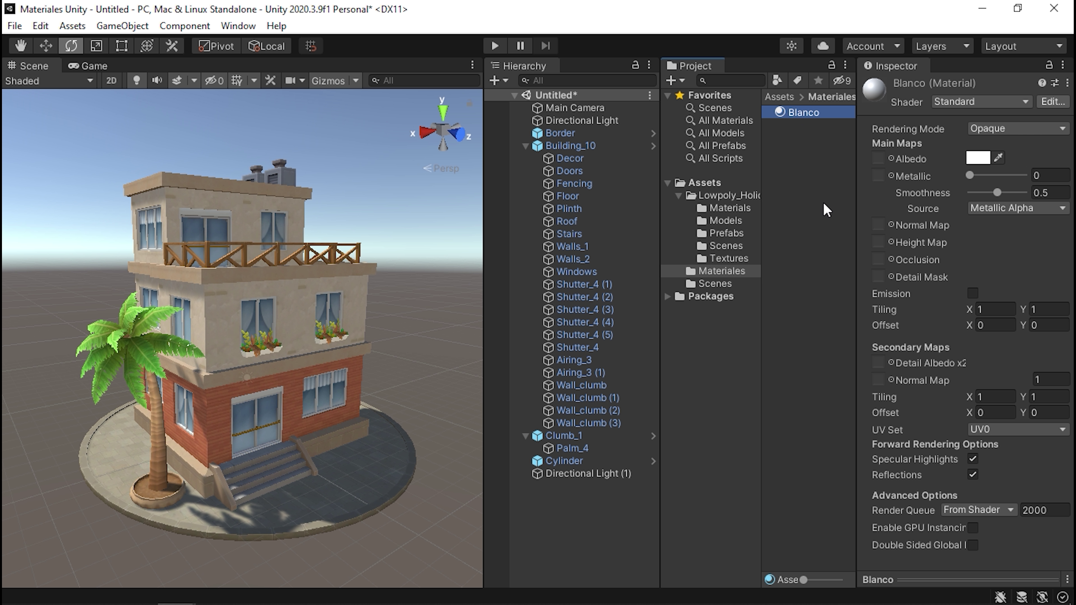
pyautogui.moveTo(867, 203); pyautogui.dragTo(833, 194)
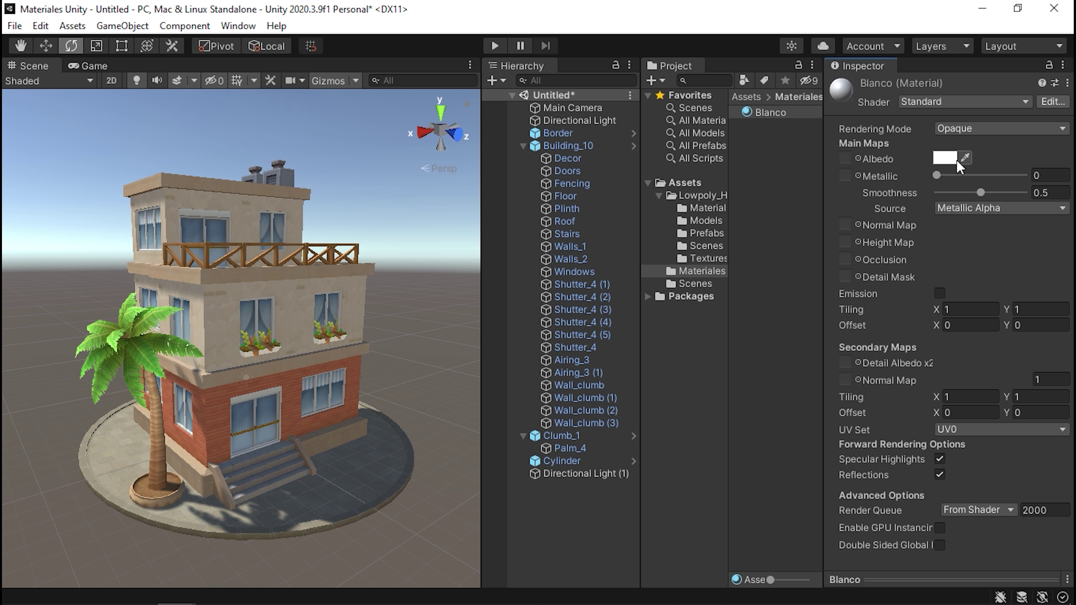
pyautogui.click(945, 158)
pyautogui.moveTo(951, 141); pyautogui.dragTo(546, 128)
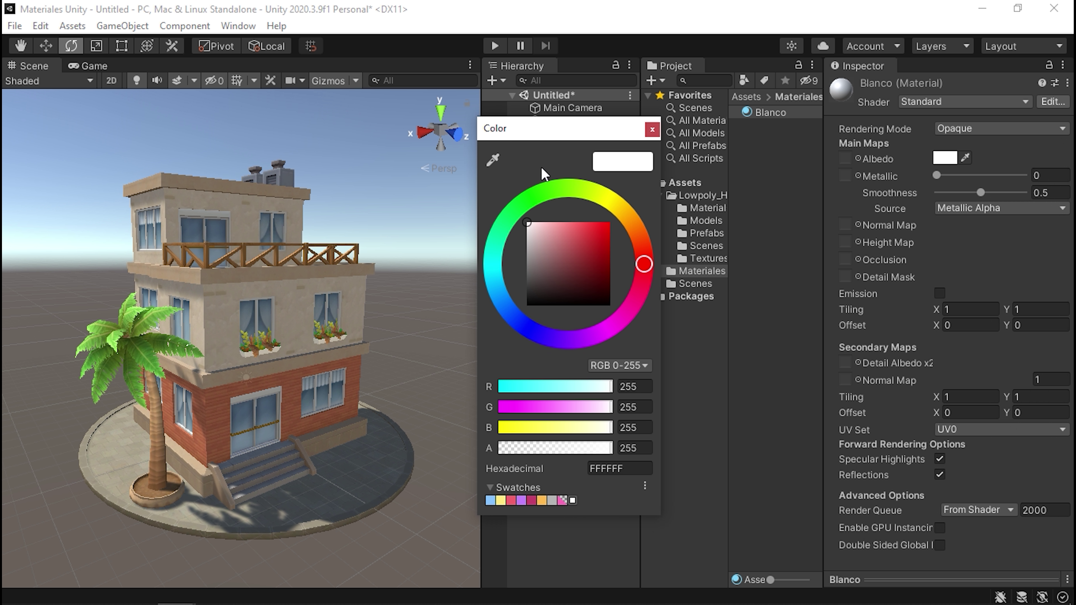
pyautogui.moveTo(559, 244); pyautogui.dragTo(522, 197)
pyautogui.click(652, 129)
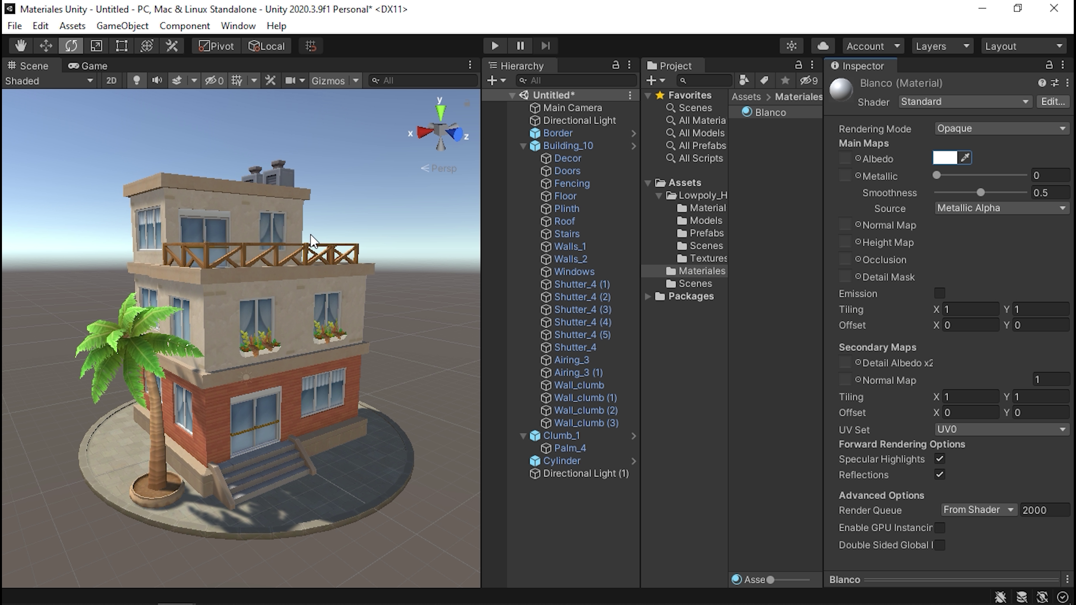
pyautogui.scroll(5, 288, 221)
pyautogui.scroll(-5, 252, 276)
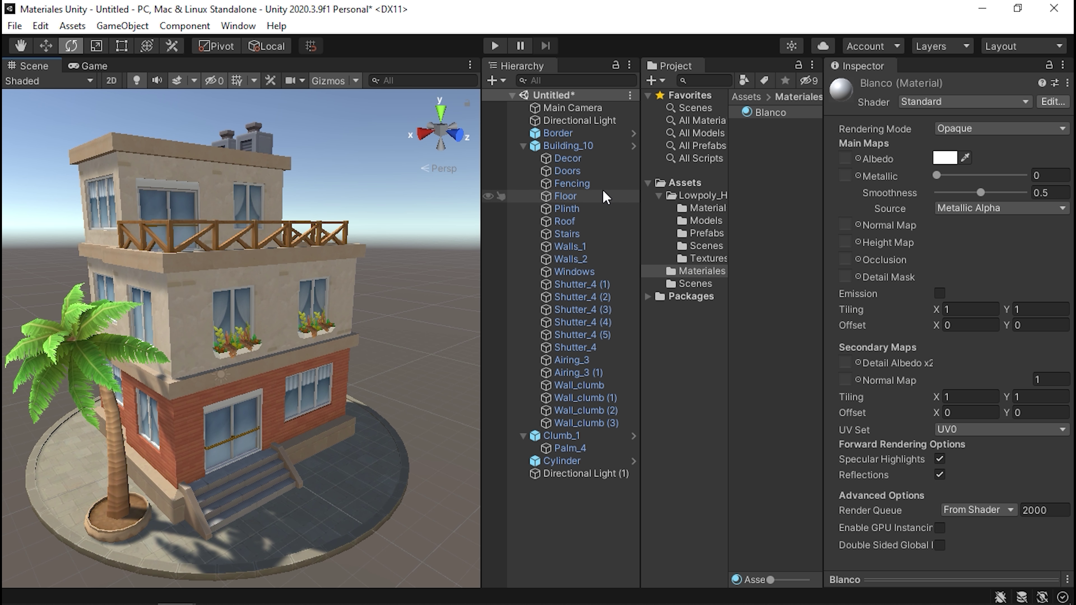
# - Assign Blanco to all building parts from Decor through Wall_clumb (3)
pyautogui.click(563, 157)
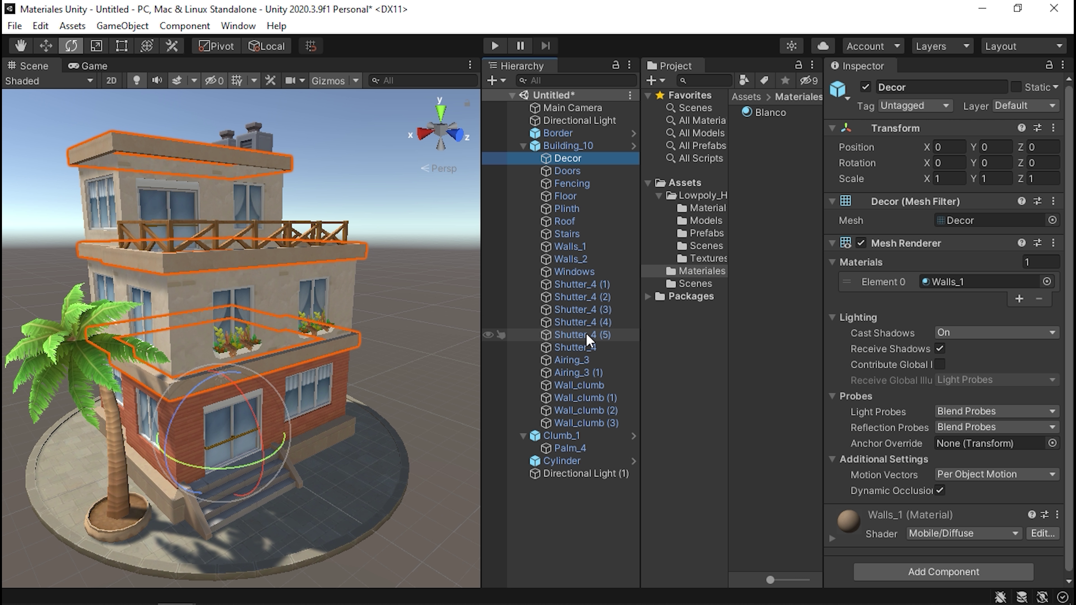
pyautogui.keyDown('shift'); pyautogui.click(592, 424); pyautogui.keyUp('shift')
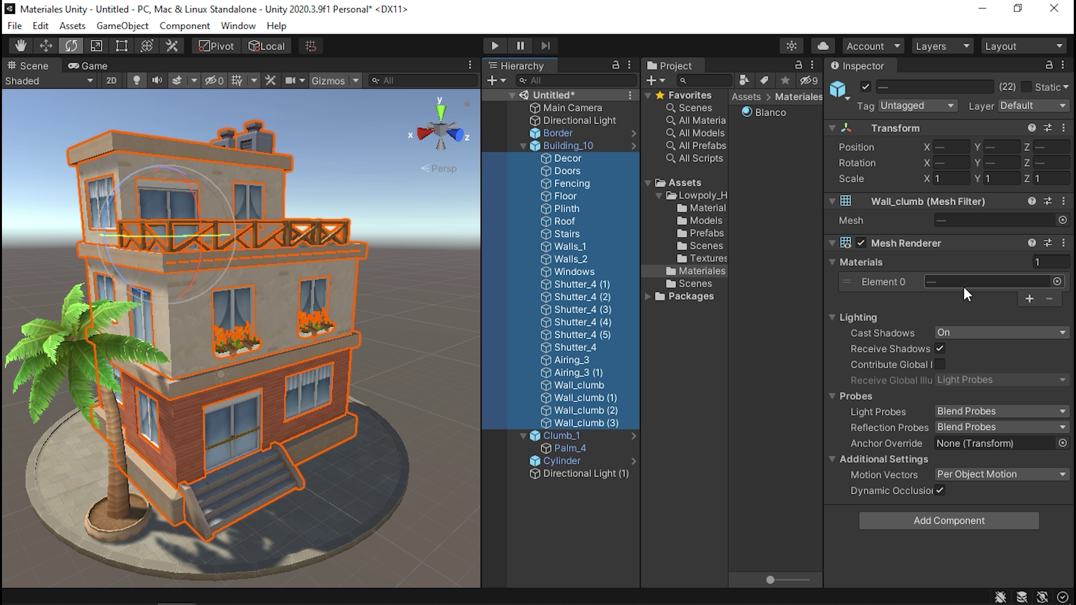
pyautogui.click(1057, 282)
pyautogui.moveTo(843, 127)
pyautogui.mouseDown()
pyautogui.moveTo(648, 118)
pyautogui.moveTo(779, 111)
pyautogui.mouseUp()
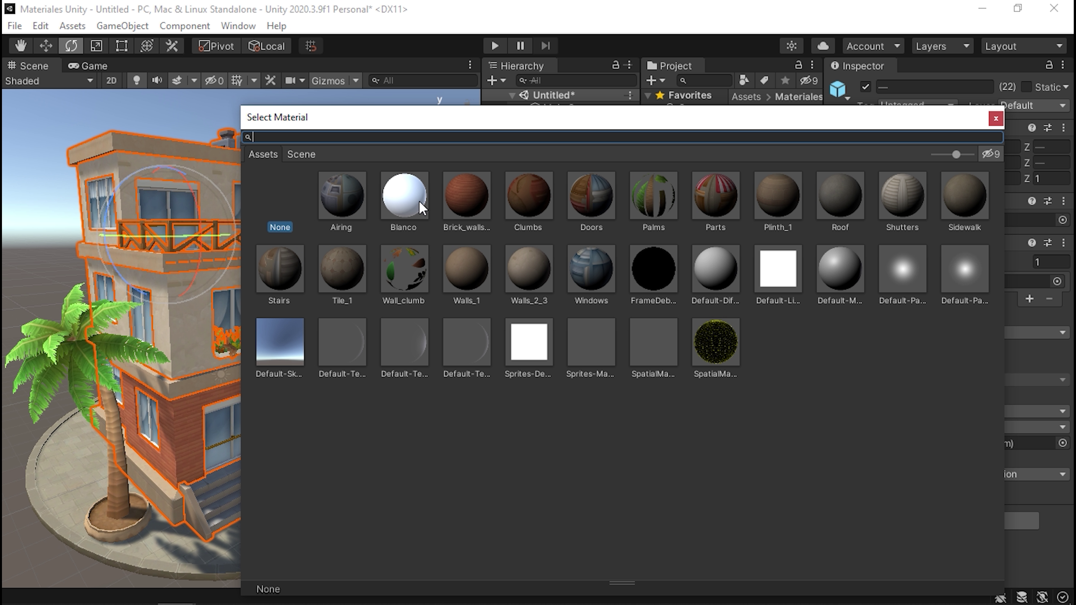
pyautogui.click(405, 197)
pyautogui.click(996, 119)
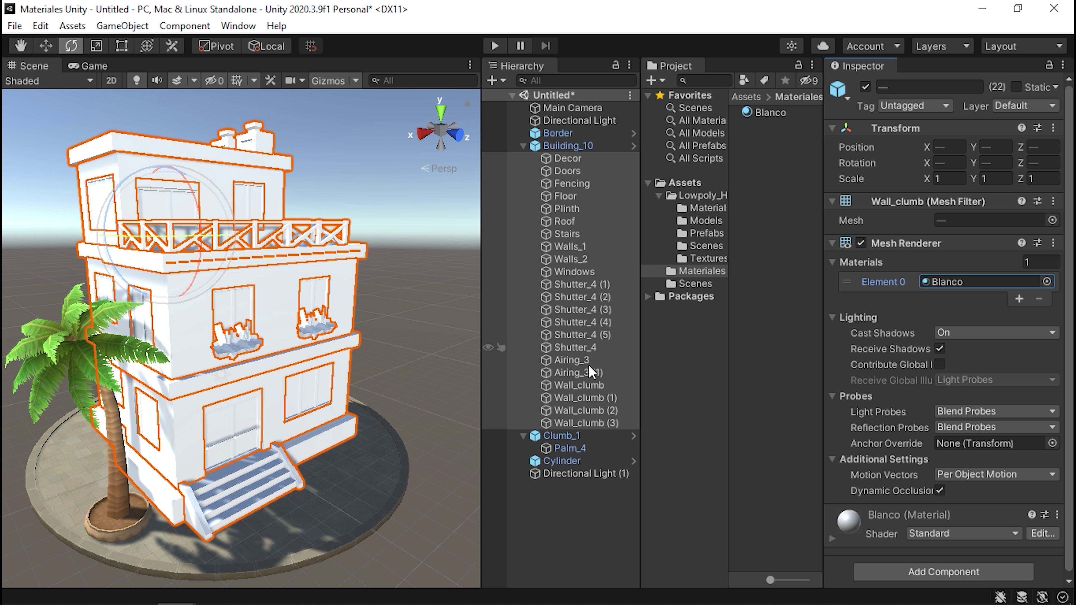
pyautogui.click(574, 508)
pyautogui.moveTo(275, 260)
pyautogui.keyDown('alt'); pyautogui.mouseDown()
pyautogui.moveTo(257, 229)
pyautogui.moveTo(308, 260)
pyautogui.moveTo(300, 253)
pyautogui.mouseUp(); pyautogui.keyUp('alt')
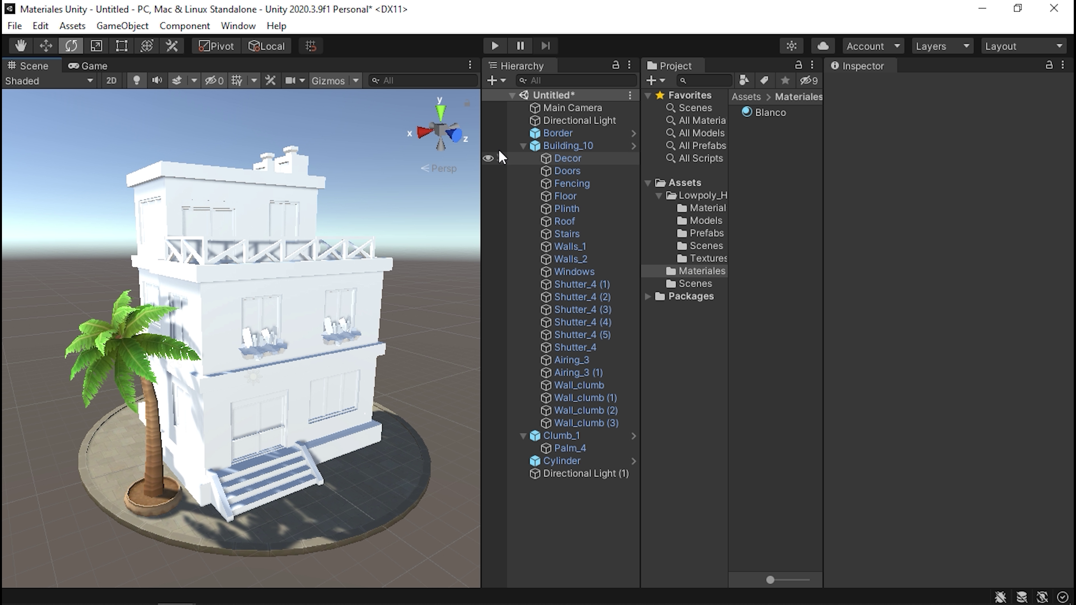
pyautogui.click(699, 211)
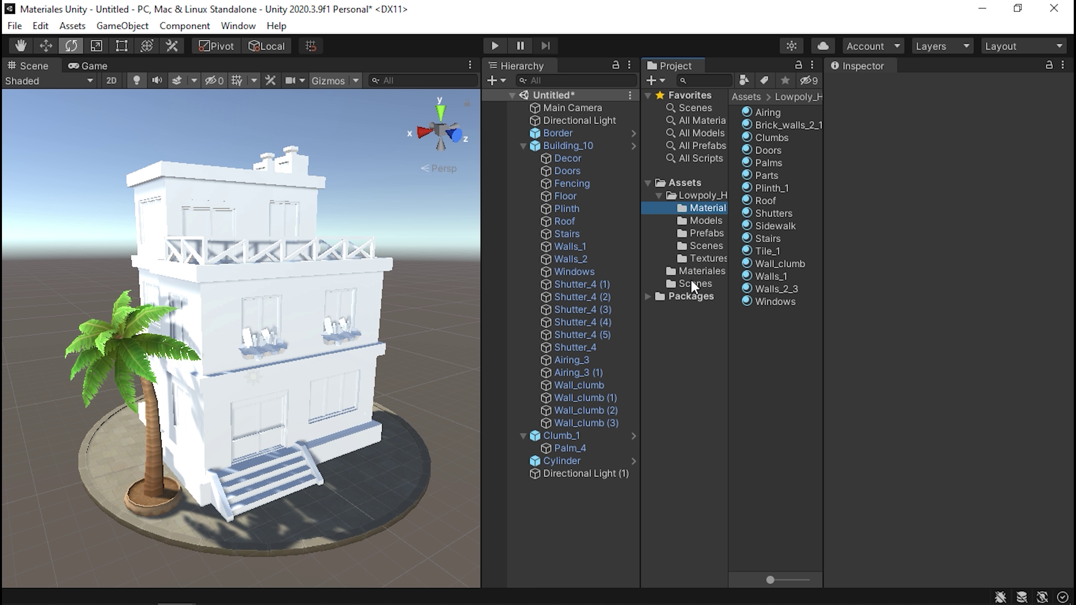
pyautogui.click(684, 274)
pyautogui.click(775, 113)
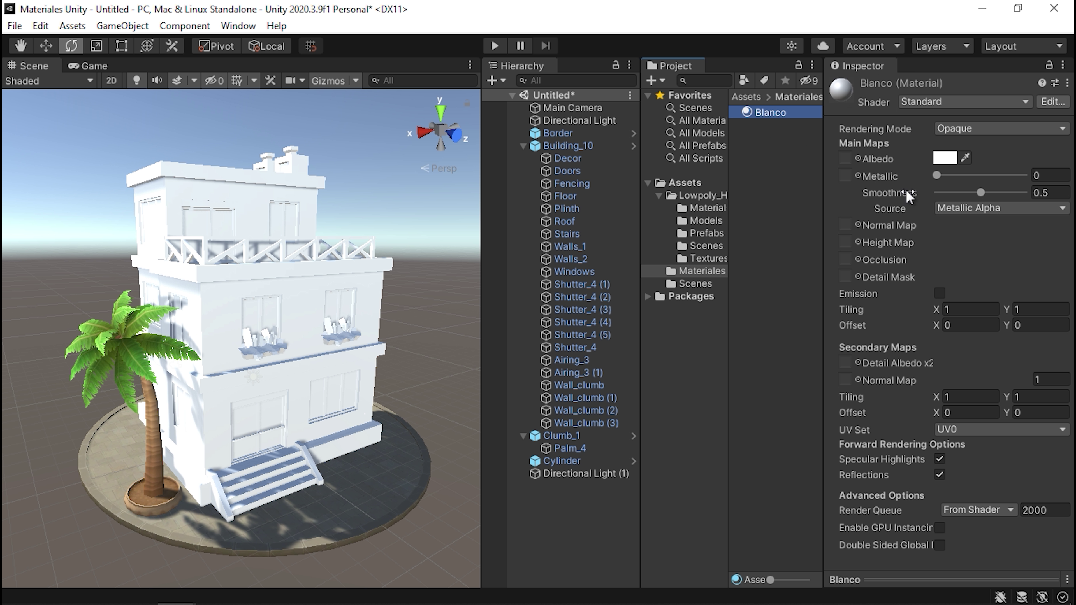
pyautogui.click(939, 160)
pyautogui.moveTo(936, 146); pyautogui.dragTo(587, 147)
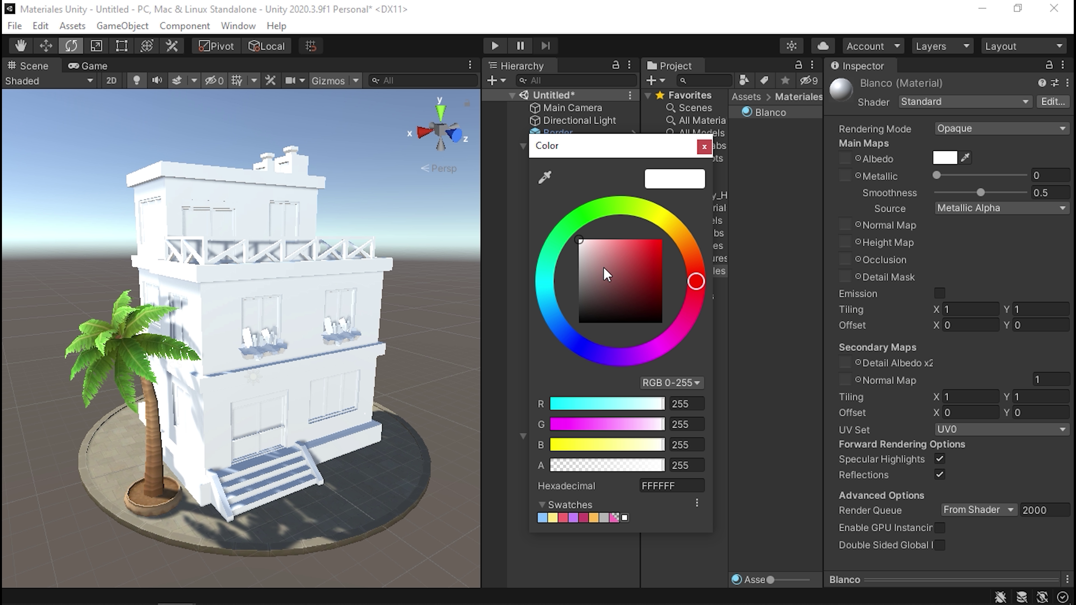
pyautogui.moveTo(604, 267); pyautogui.dragTo(664, 238)
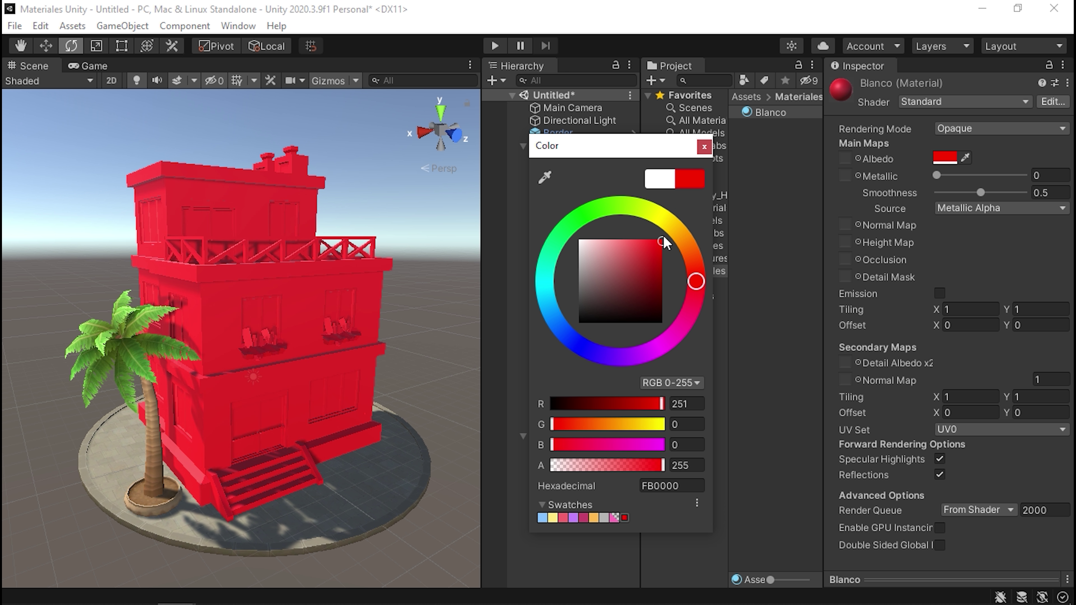
pyautogui.moveTo(640, 203)
pyautogui.mouseDown()
pyautogui.moveTo(554, 297)
pyautogui.moveTo(691, 339)
pyautogui.moveTo(675, 229)
pyautogui.moveTo(574, 231)
pyautogui.mouseUp()
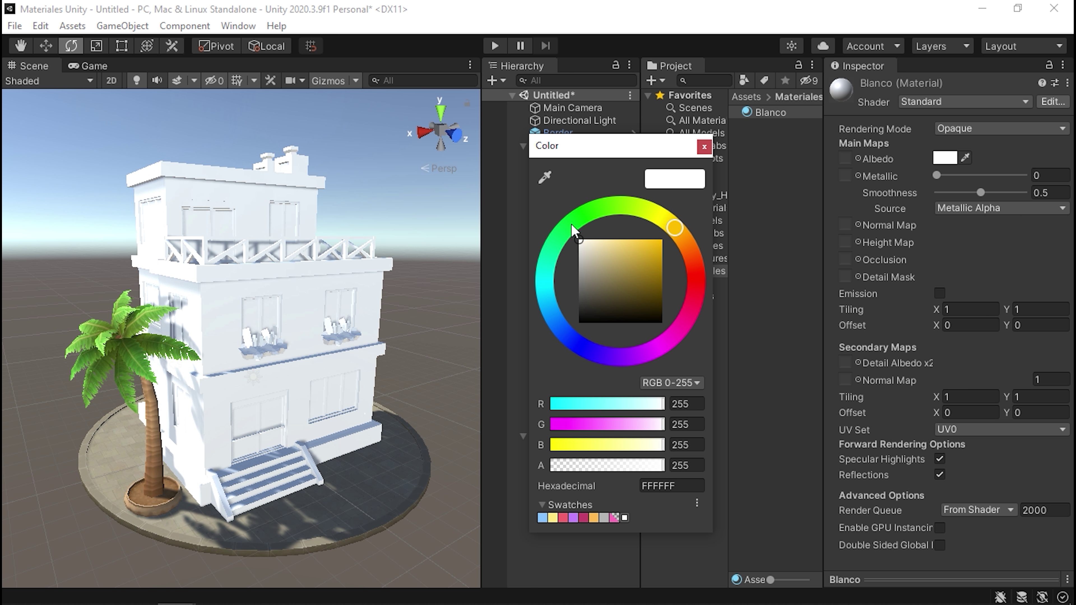
pyautogui.moveTo(643, 237); pyautogui.dragTo(547, 204)
pyautogui.moveTo(615, 239)
pyautogui.mouseDown()
pyautogui.moveTo(623, 220)
pyautogui.moveTo(577, 194)
pyautogui.mouseUp()
# - Duplicate Blanco as a new material 'Rojo' and set its albedo to full red
pyautogui.click(704, 146)
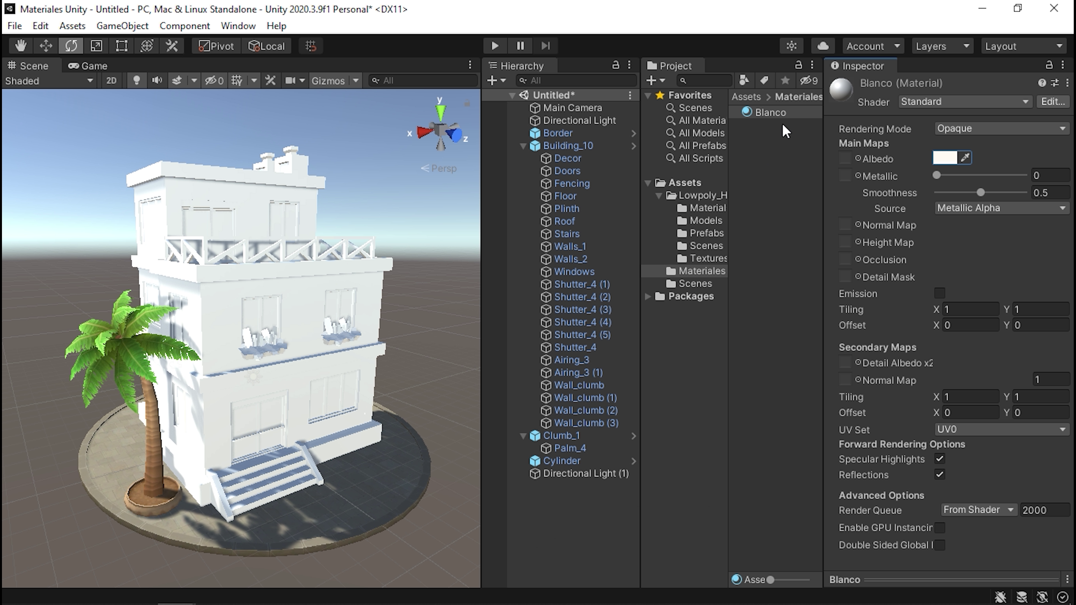
pyautogui.click(763, 113)
pyautogui.hotkey('ctrl', 'd')
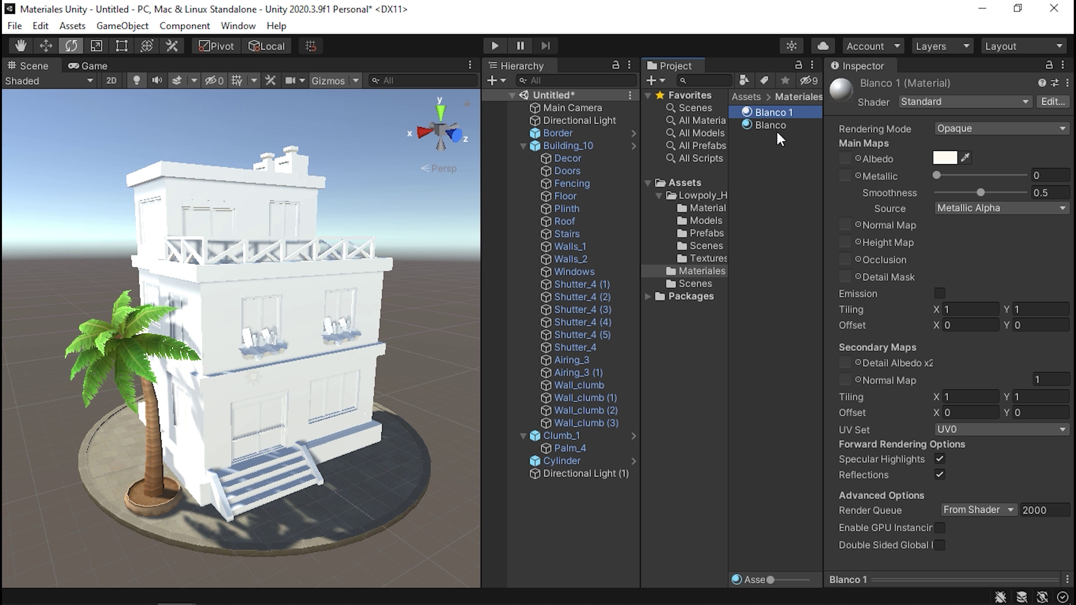
pyautogui.click(801, 113)
pyautogui.write('R')
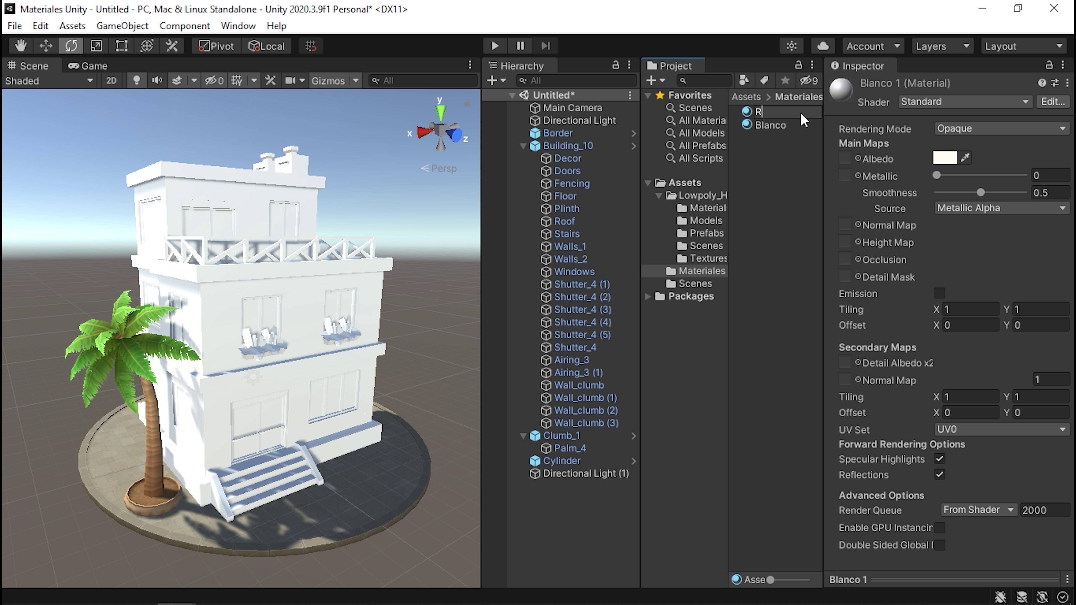
pyautogui.write('oj')
pyautogui.press('Return')
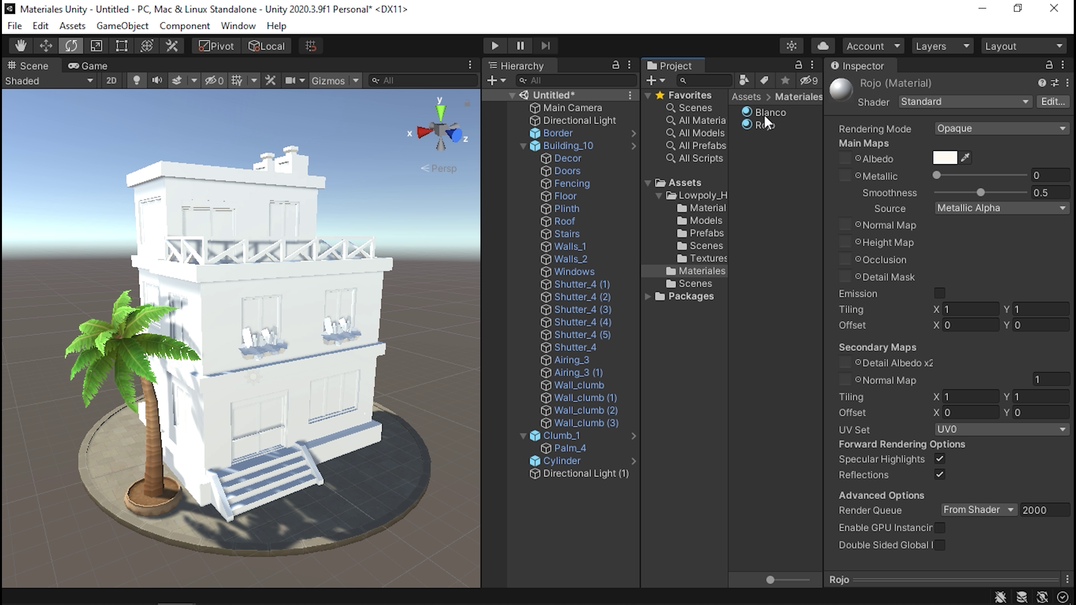
pyautogui.click(765, 124)
pyautogui.click(944, 158)
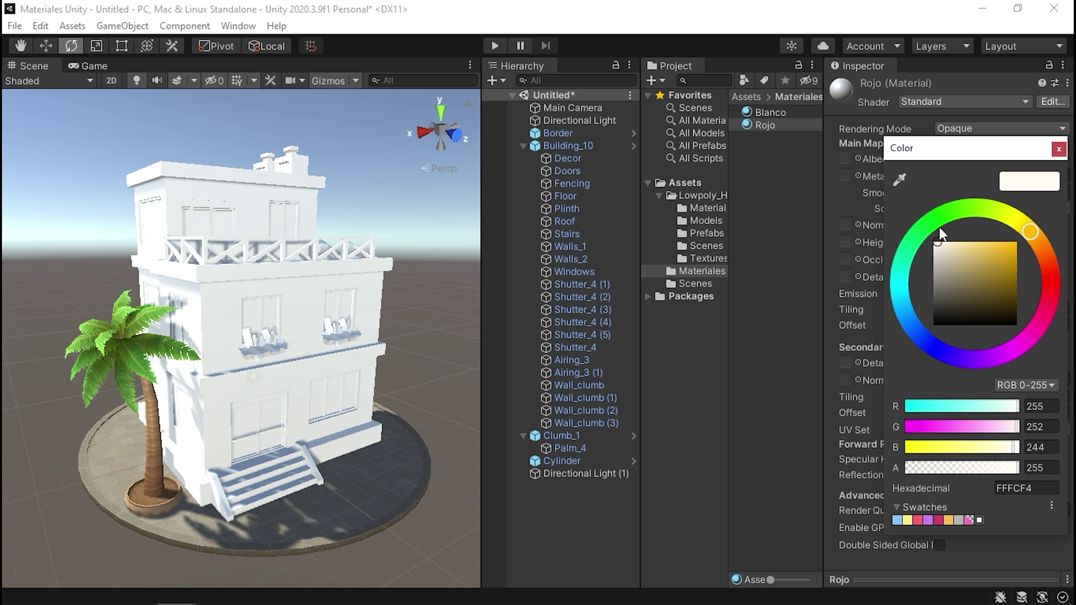
pyautogui.click(1057, 261)
pyautogui.moveTo(1015, 264); pyautogui.dragTo(1041, 191)
pyautogui.click(1058, 148)
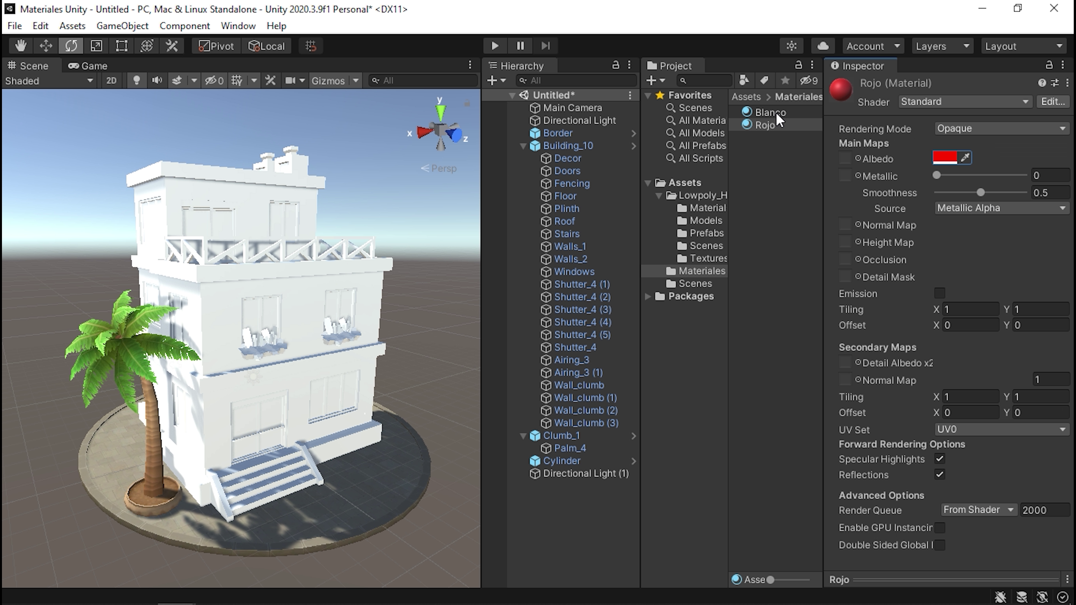
# - Apply Rojo to the Floor and Stairs objects and view the red parts
pyautogui.click(749, 124)
pyautogui.moveTo(749, 123); pyautogui.dragTo(567, 214)
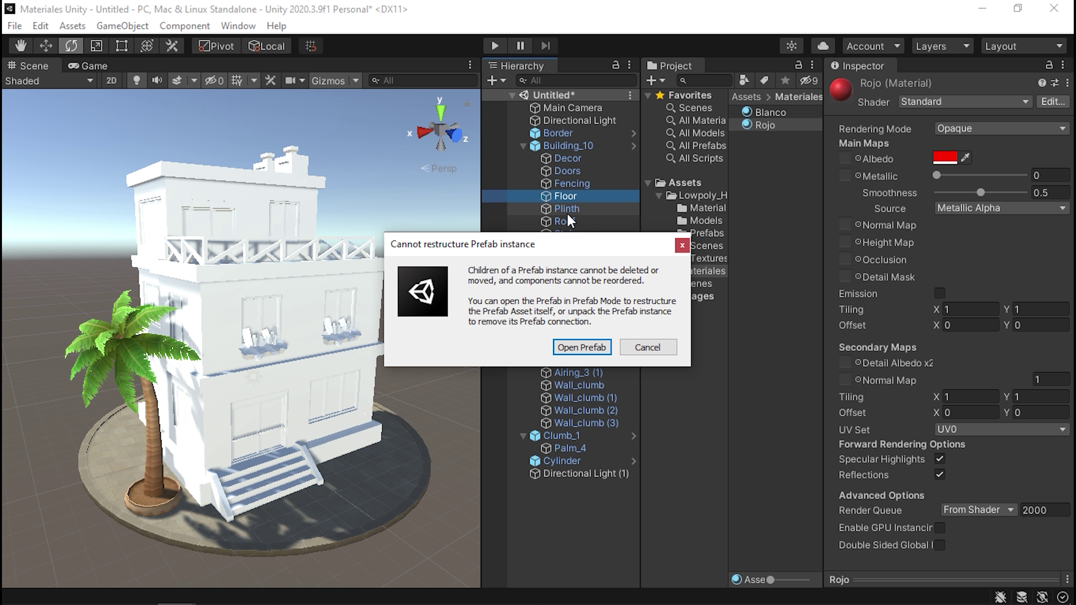
pyautogui.click(688, 239)
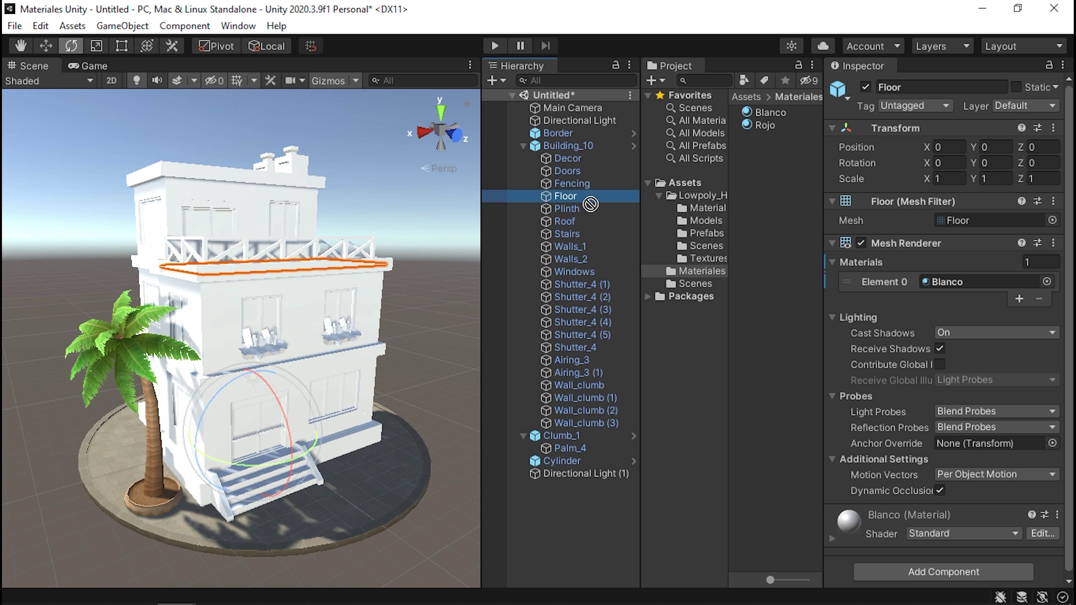
pyautogui.moveTo(753, 128); pyautogui.dragTo(570, 197)
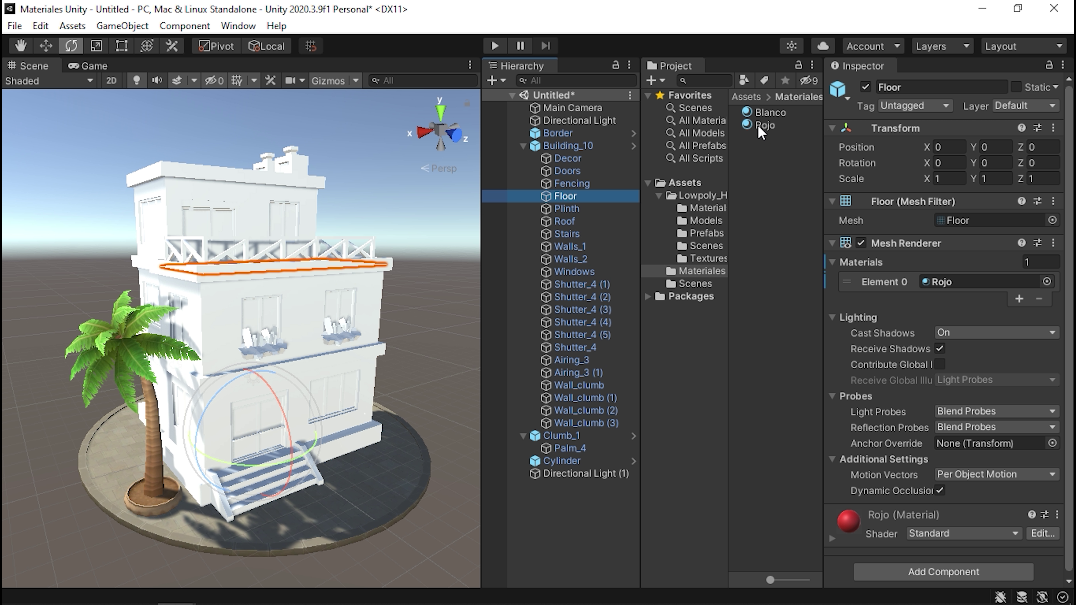
pyautogui.moveTo(761, 133); pyautogui.dragTo(563, 235)
pyautogui.click(395, 231)
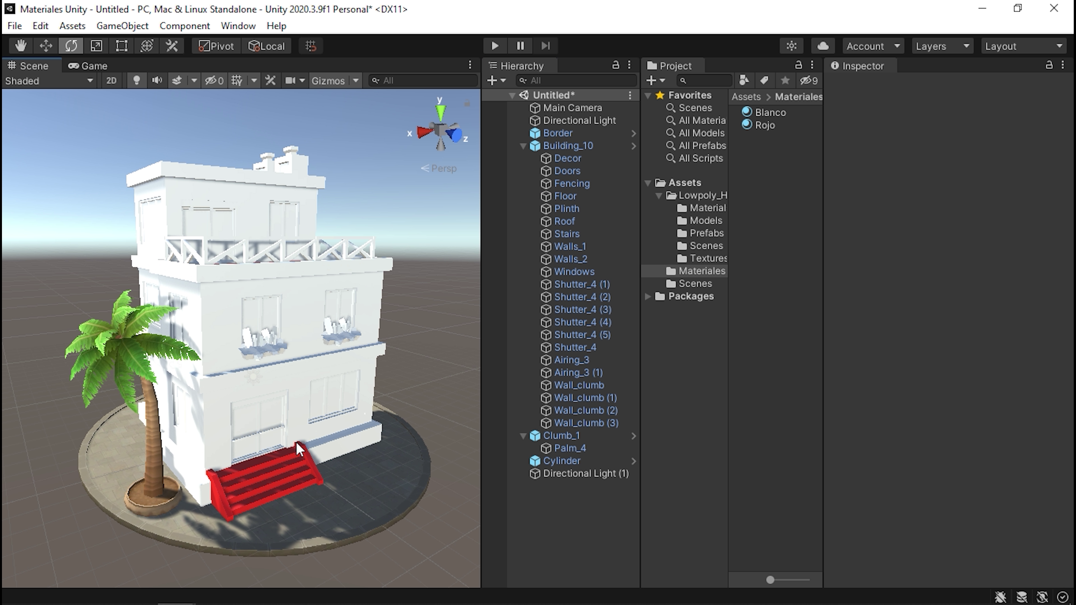
pyautogui.moveTo(295, 443); pyautogui.dragTo(293, 268, button='right')
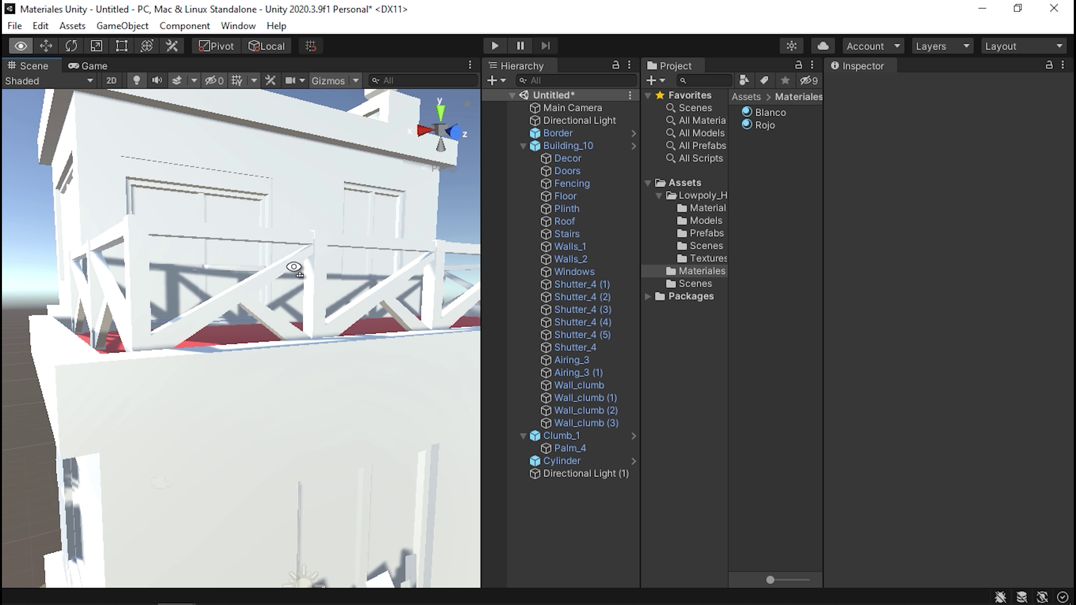
pyautogui.moveTo(294, 268)
pyautogui.mouseDown(button='right')
pyautogui.moveTo(302, 360)
pyautogui.moveTo(293, 278)
pyautogui.mouseUp(button='right')
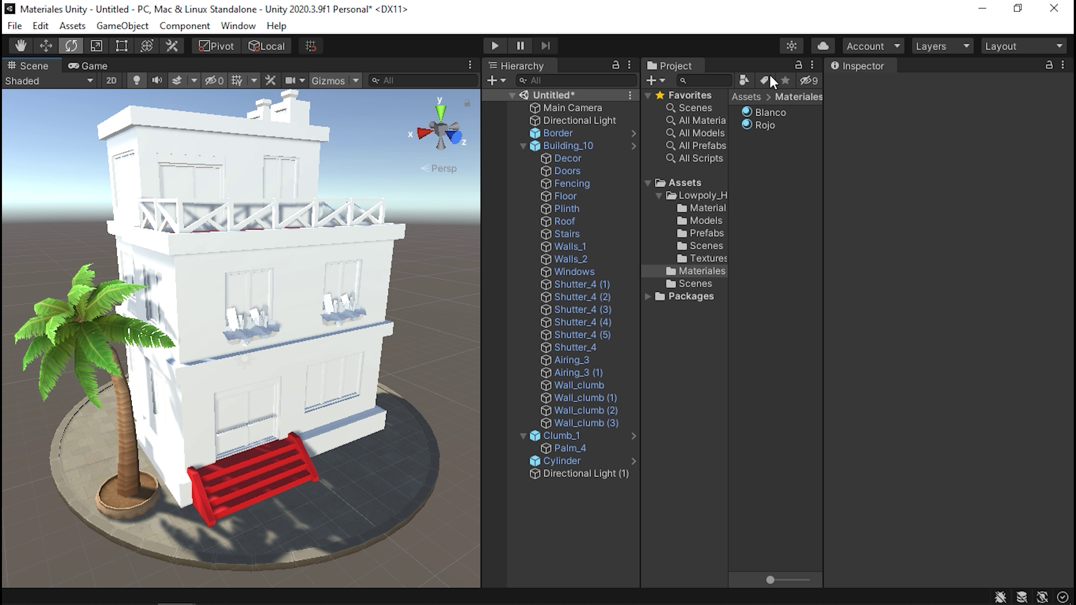
pyautogui.moveTo(319, 229)
pyautogui.mouseDown(button='right')
pyautogui.moveTo(355, 219)
pyautogui.moveTo(339, 237)
pyautogui.moveTo(347, 189)
pyautogui.mouseUp(button='right')
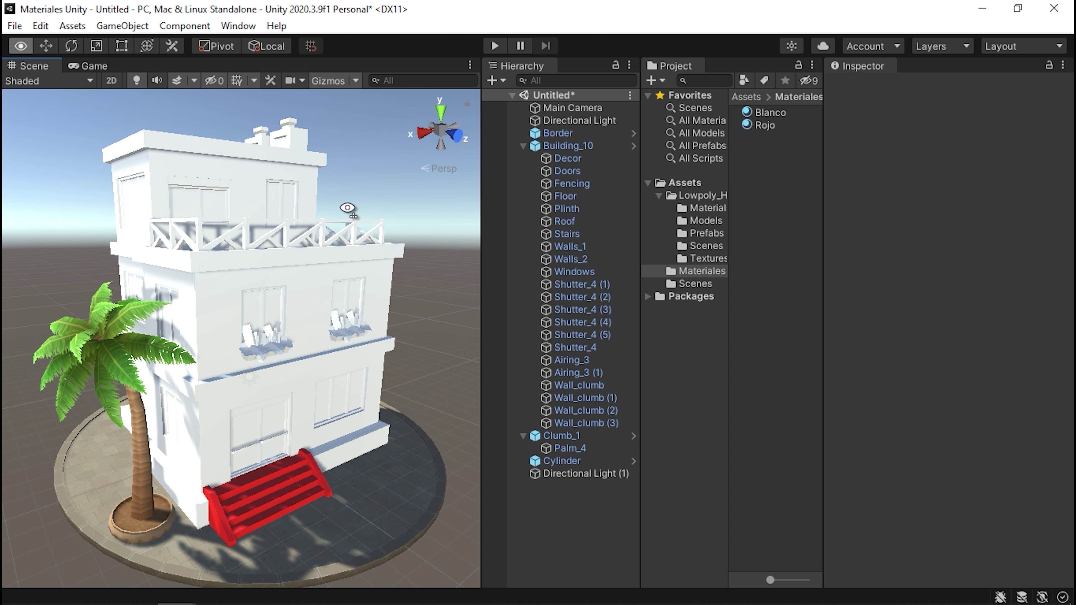
# - Delete the Rojo material and inspect the now-magenta stairs and balcony floor
pyautogui.click(765, 126)
pyautogui.press('Delete')
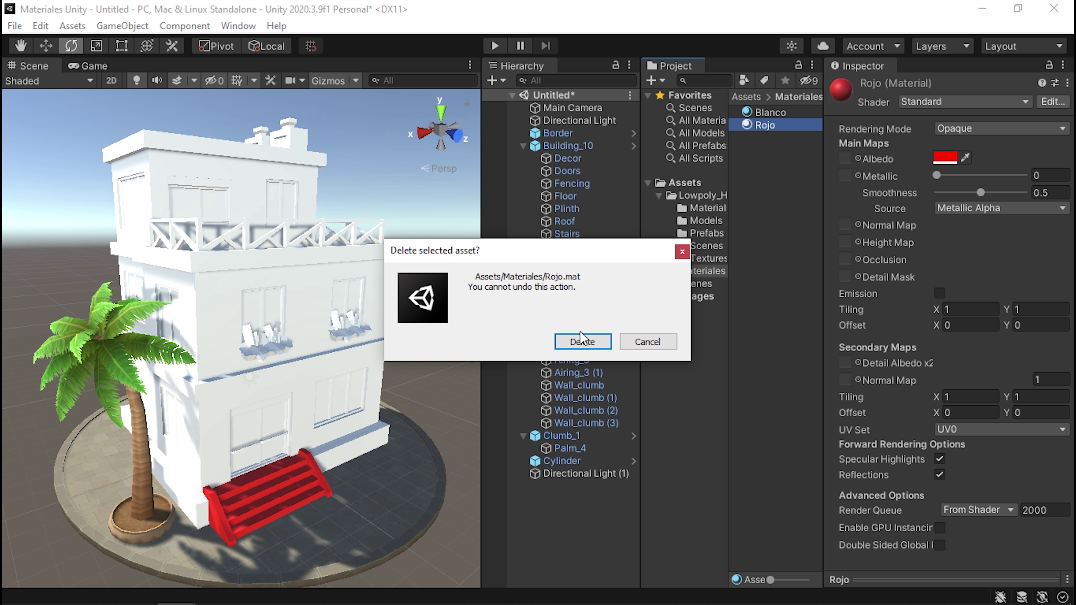
pyautogui.click(581, 337)
pyautogui.moveTo(351, 204)
pyautogui.mouseDown(button='right')
pyautogui.moveTo(344, 179)
pyautogui.moveTo(366, 268)
pyautogui.moveTo(381, 243)
pyautogui.mouseUp(button='right')
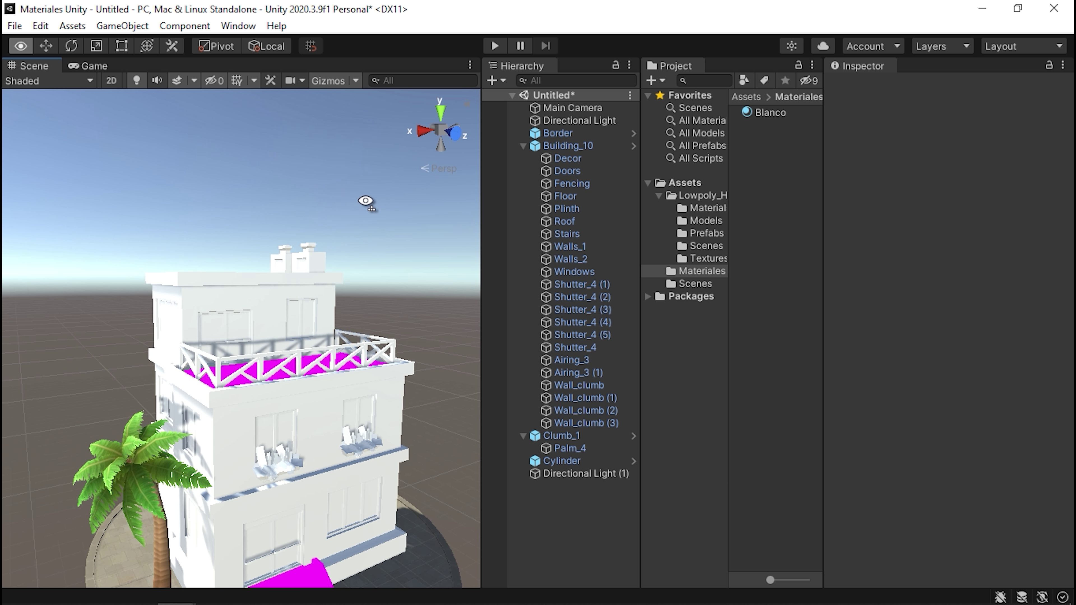
pyautogui.scroll(-3, 342, 263)
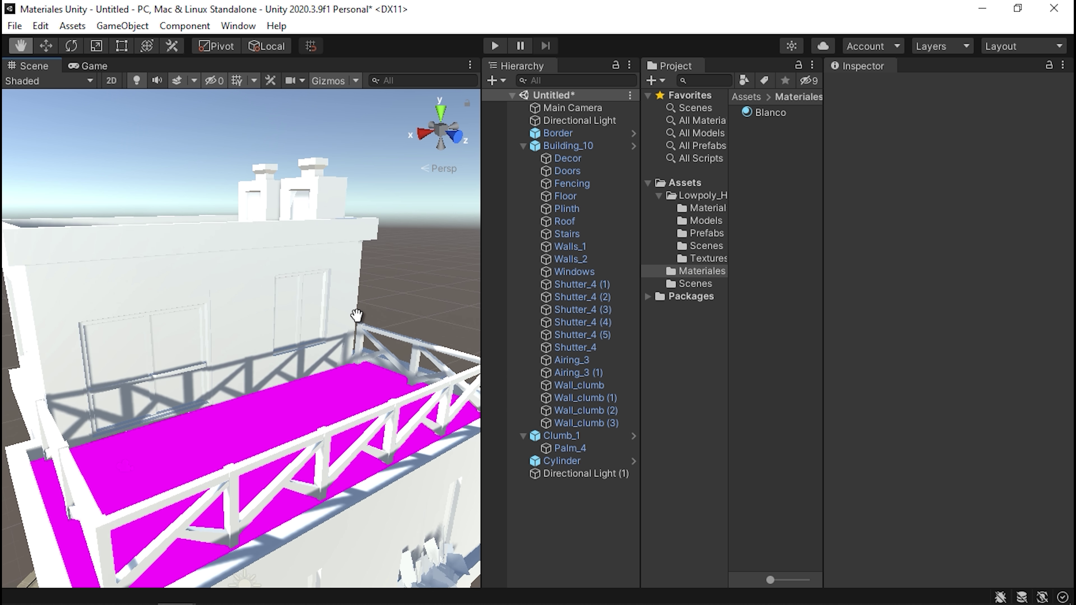
pyautogui.scroll(-2, 345, 279)
pyautogui.scroll(-2, 350, 304)
pyautogui.moveTo(350, 305); pyautogui.dragTo(280, 422, button='right')
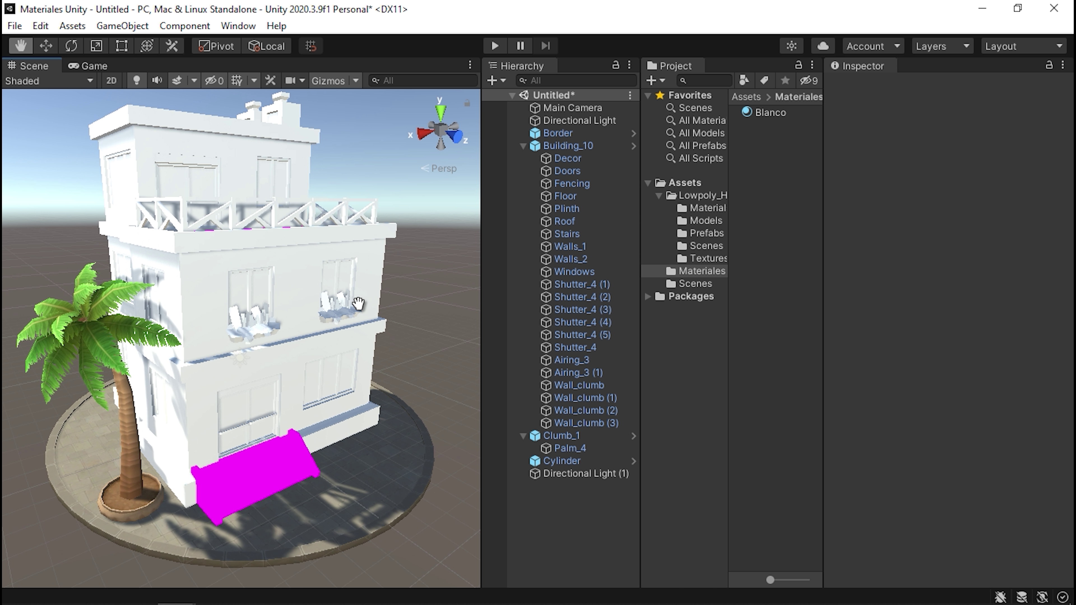
pyautogui.click(275, 454)
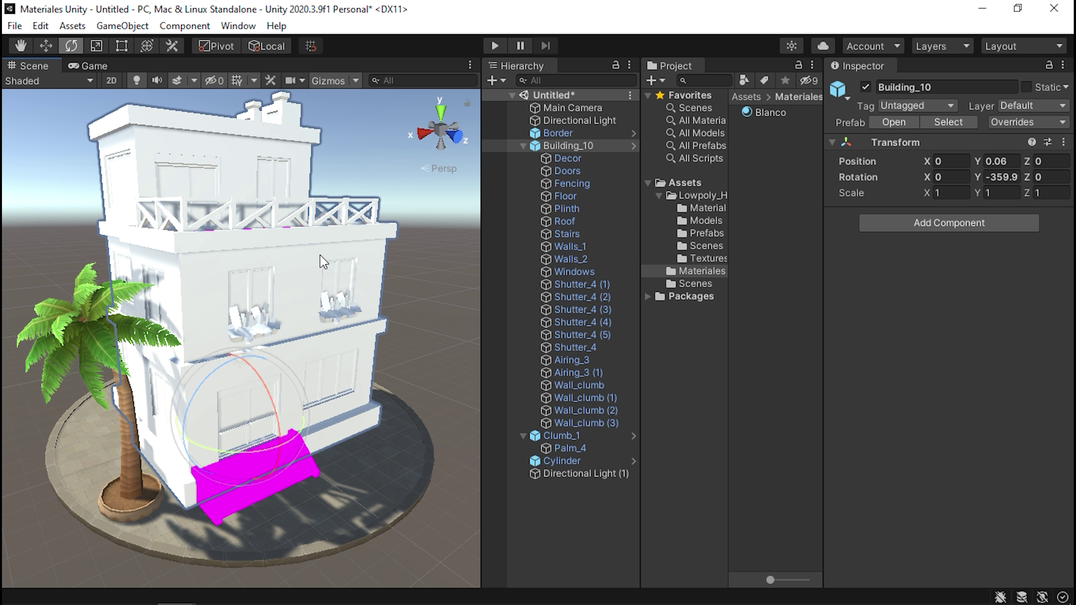
# - Reassign Blanco to every part from Decor to Wall_clumb (3), replacing the magenta areas
pyautogui.moveTo(280, 449); pyautogui.dragTo(256, 468, button='right')
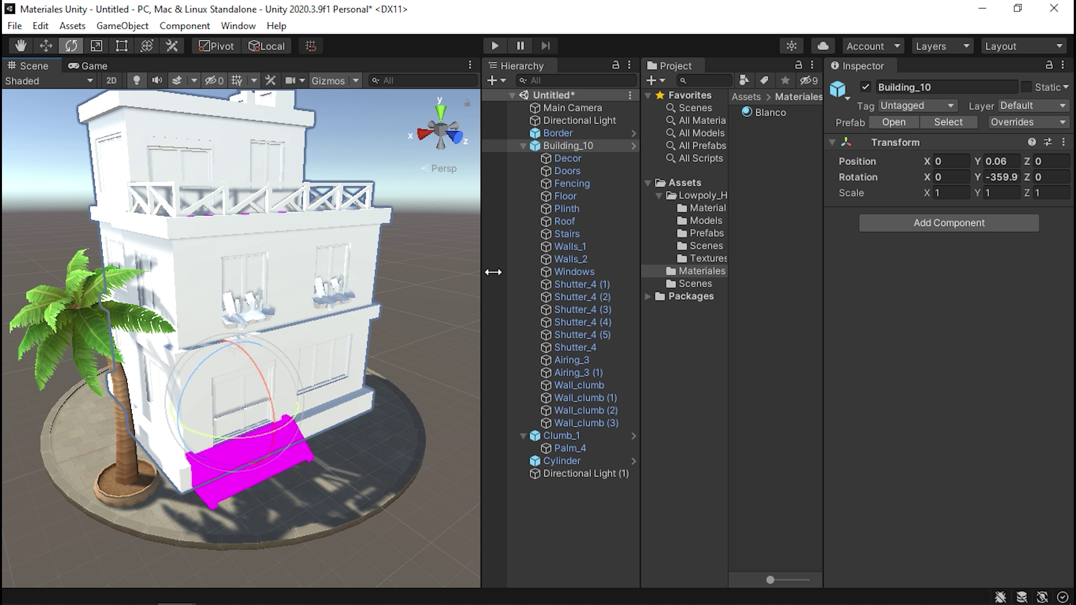
pyautogui.click(446, 210)
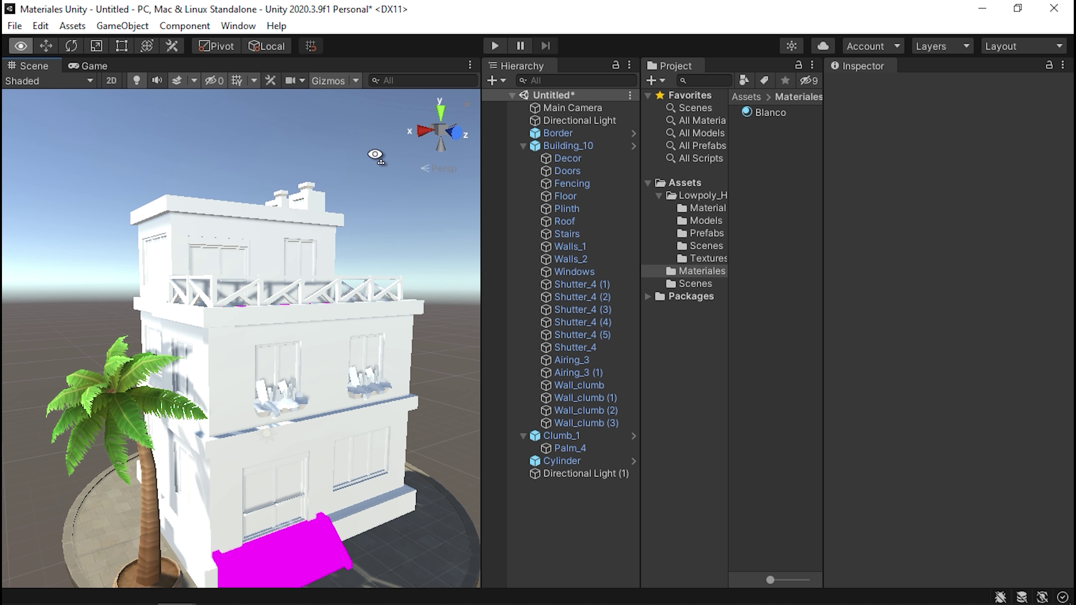
pyautogui.moveTo(446, 209); pyautogui.dragTo(320, 233, button='right')
pyautogui.scroll(-10, 313, 261)
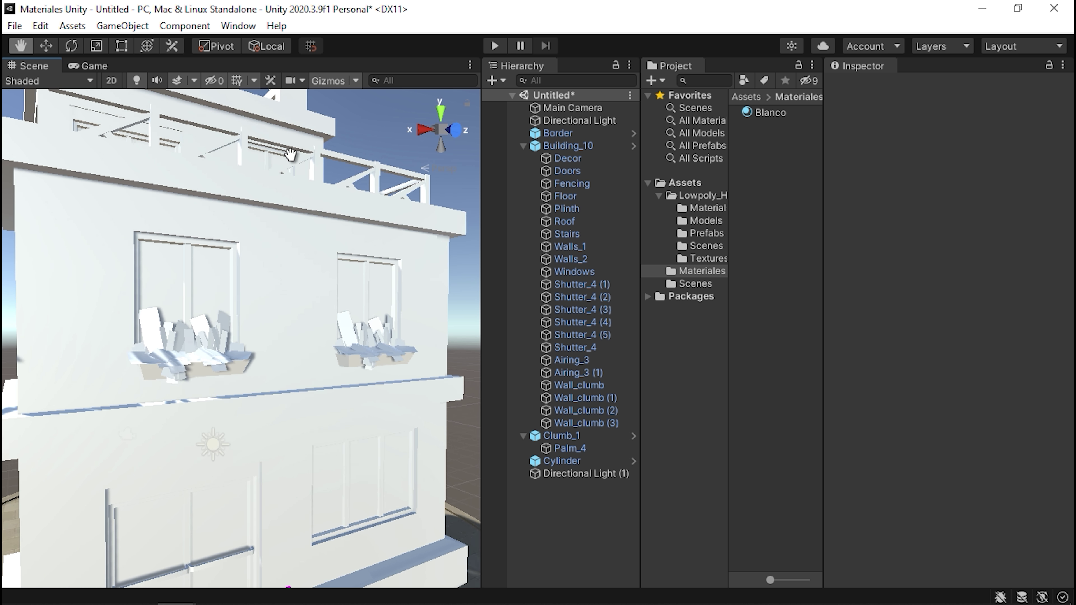
pyautogui.click(567, 159)
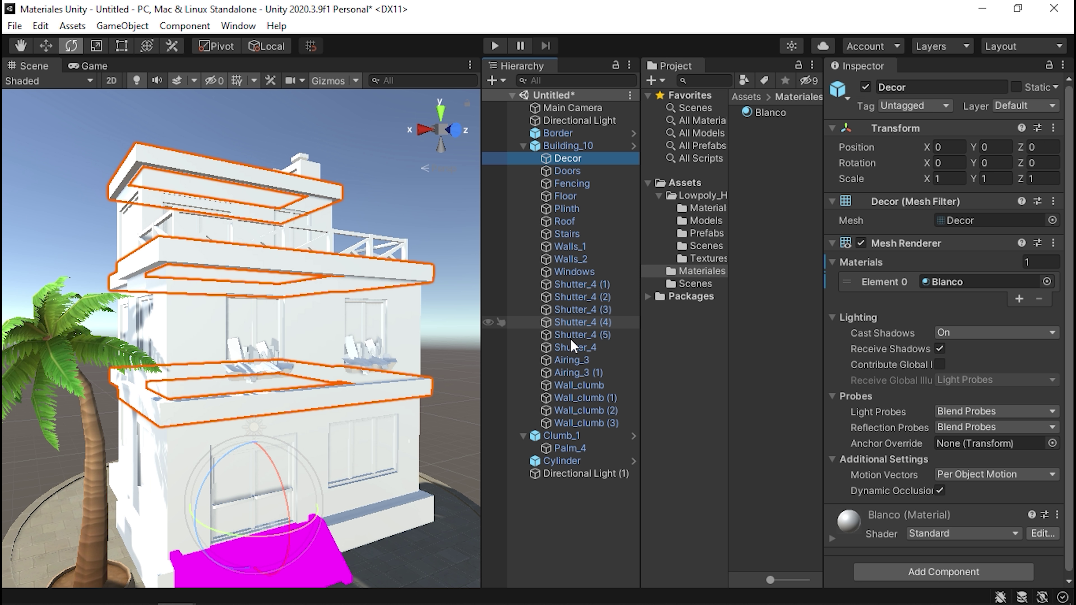
pyautogui.keyDown('shift'); pyautogui.click(587, 423); pyautogui.keyUp('shift')
pyautogui.click(1057, 281)
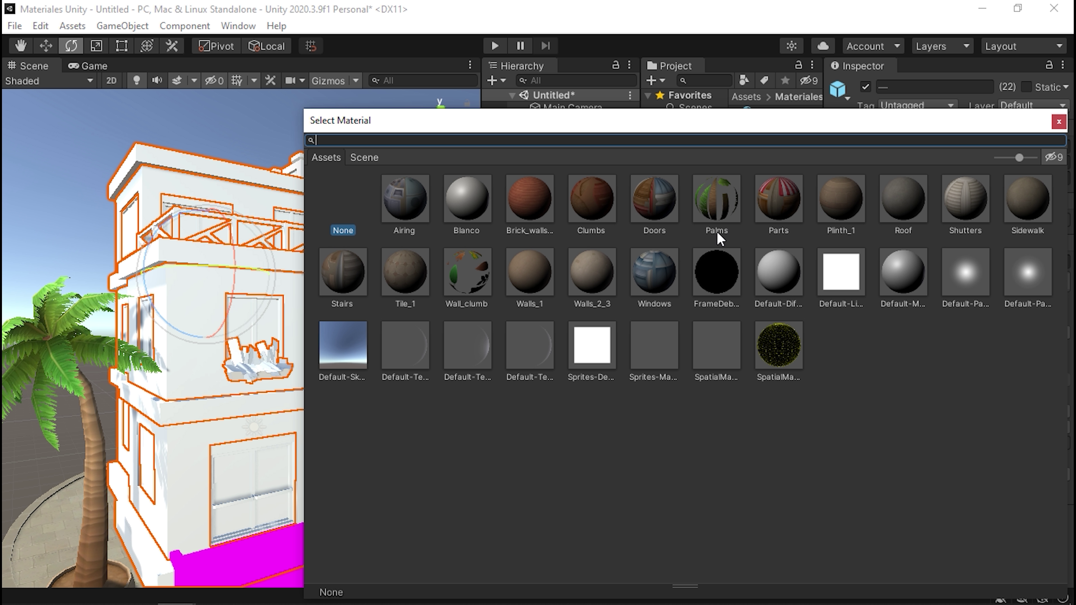
pyautogui.click(468, 203)
pyautogui.keyDown('alt'); pyautogui.moveTo(137, 187); pyautogui.dragTo(173, 343); pyautogui.keyUp('alt')
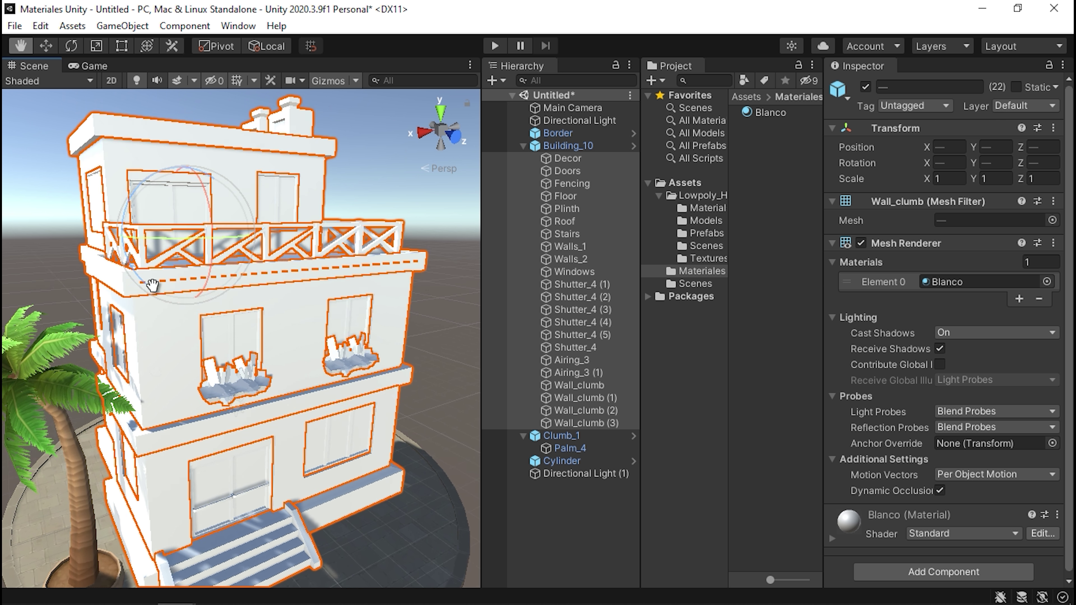
pyautogui.click(59, 323)
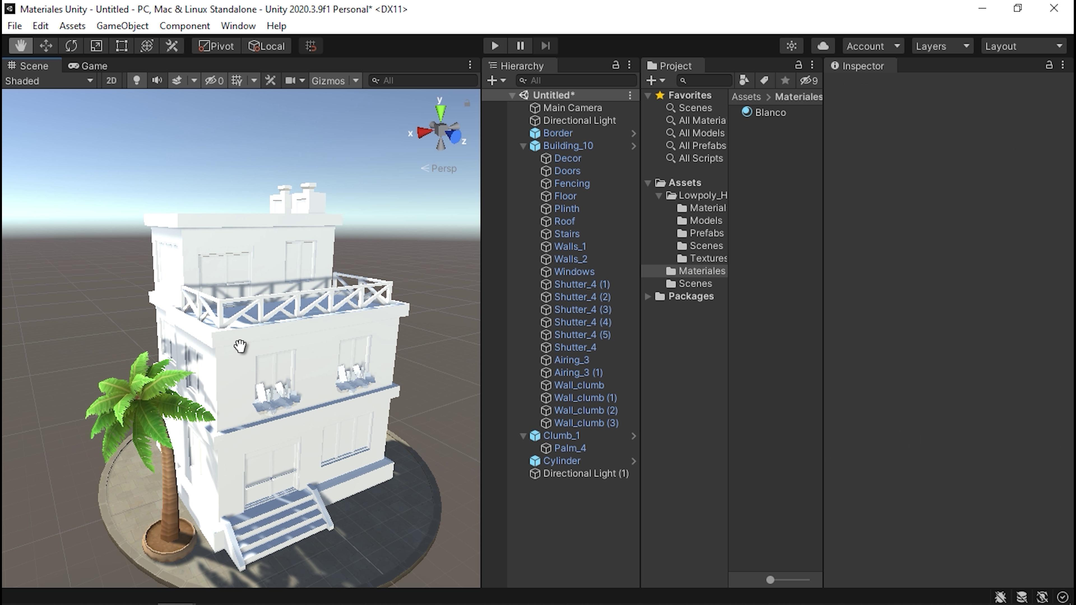
pyautogui.keyDown('alt'); pyautogui.moveTo(59, 323); pyautogui.dragTo(248, 278); pyautogui.keyUp('alt')
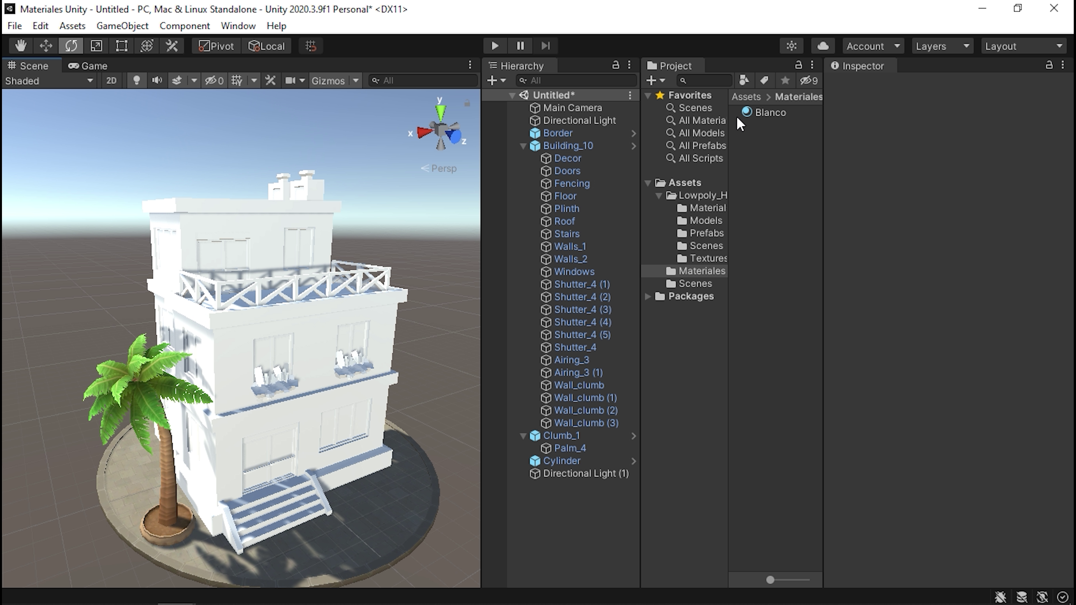
# - Inspect Blanco and the original Brick_walls_2_1, Parts and Airing materials
pyautogui.click(747, 114)
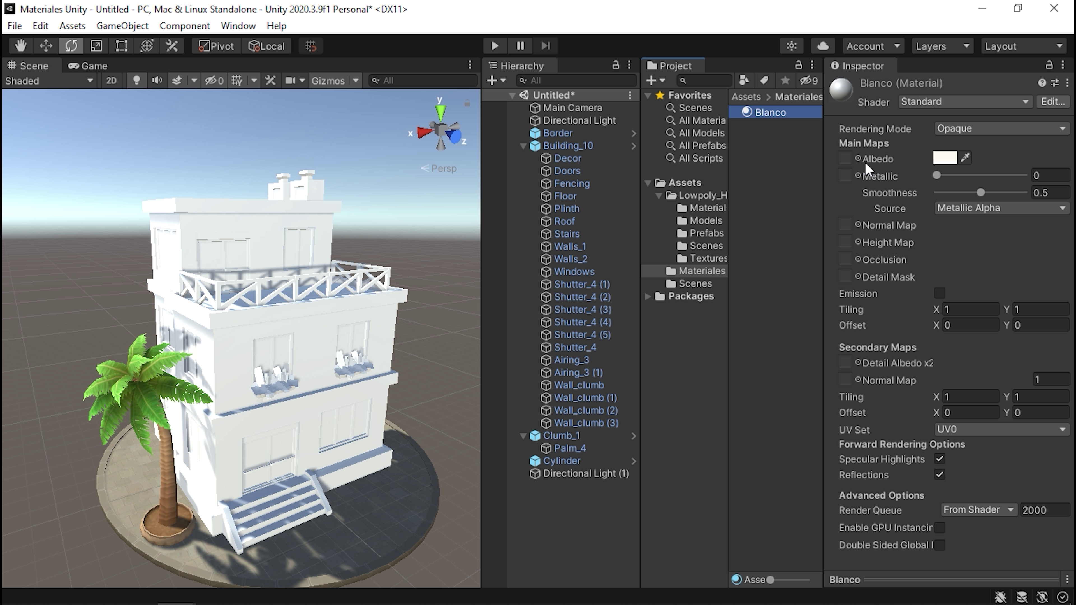
pyautogui.click(704, 208)
pyautogui.click(758, 125)
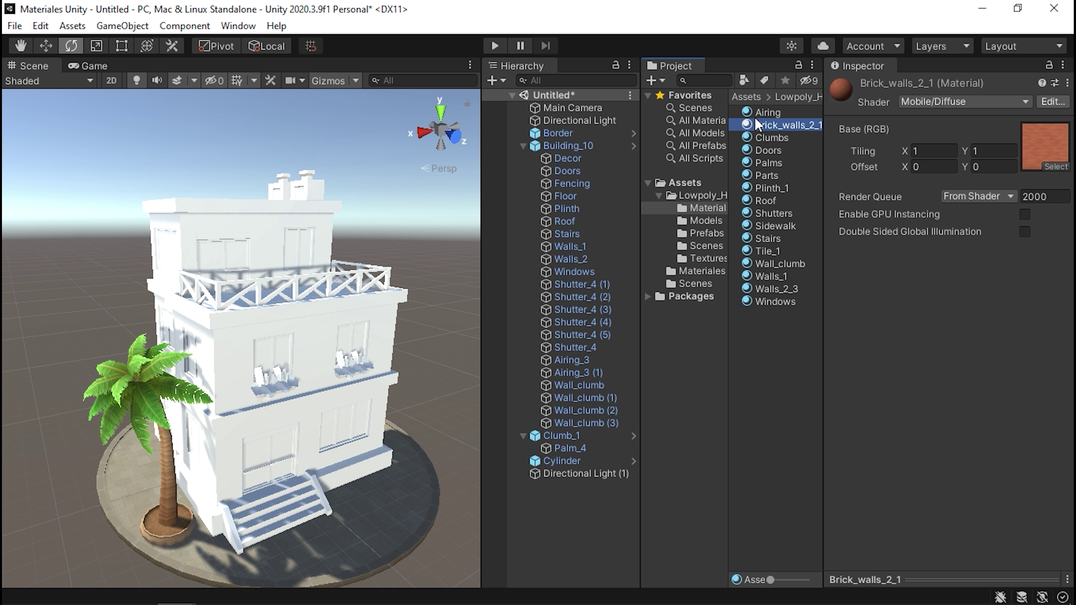
pyautogui.click(819, 177)
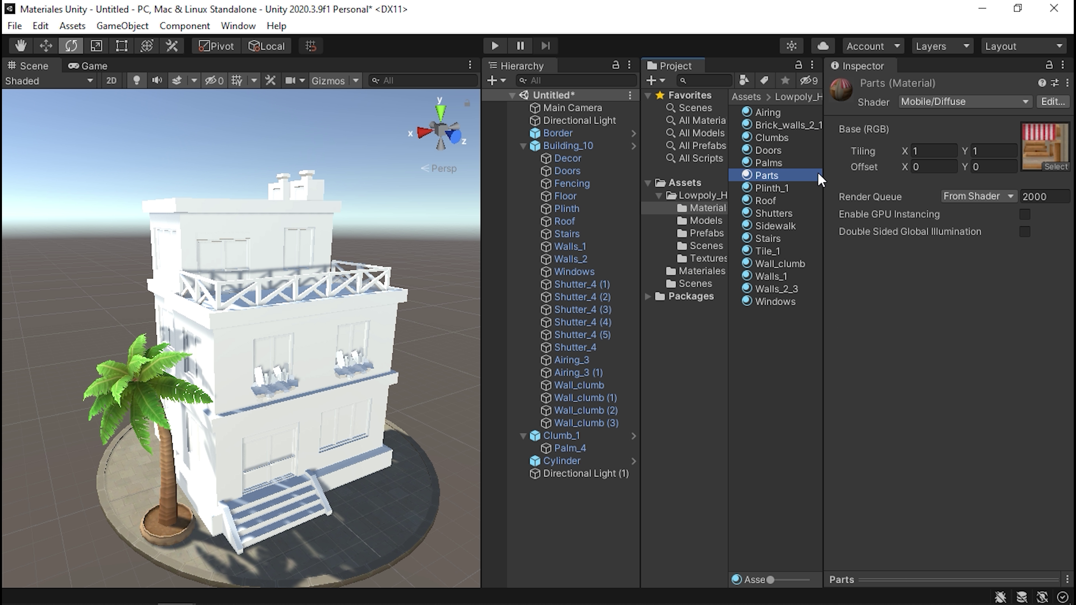
pyautogui.click(775, 126)
pyautogui.click(768, 113)
pyautogui.moveTo(828, 159); pyautogui.dragTo(790, 160)
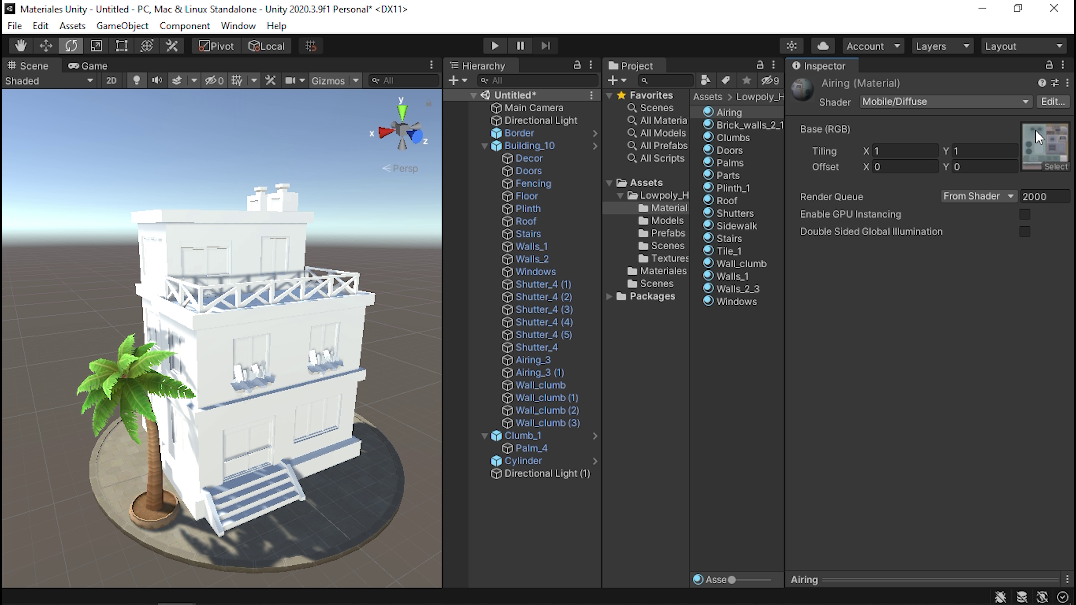
# - Check the Airing base map texture choices, then open the house's Textures folder
pyautogui.click(1052, 167)
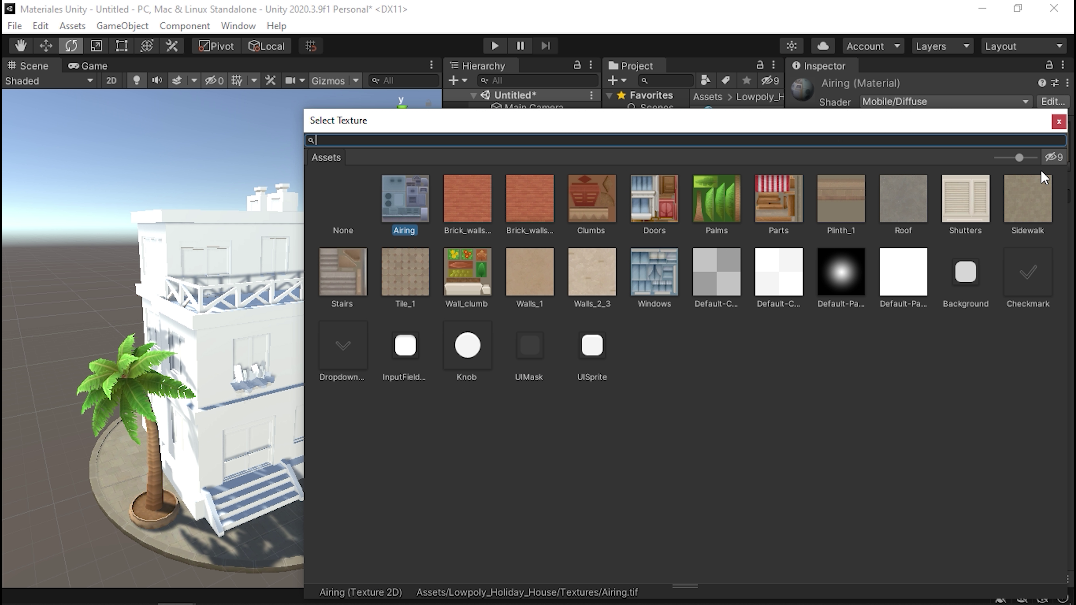
pyautogui.click(1058, 123)
pyautogui.click(669, 258)
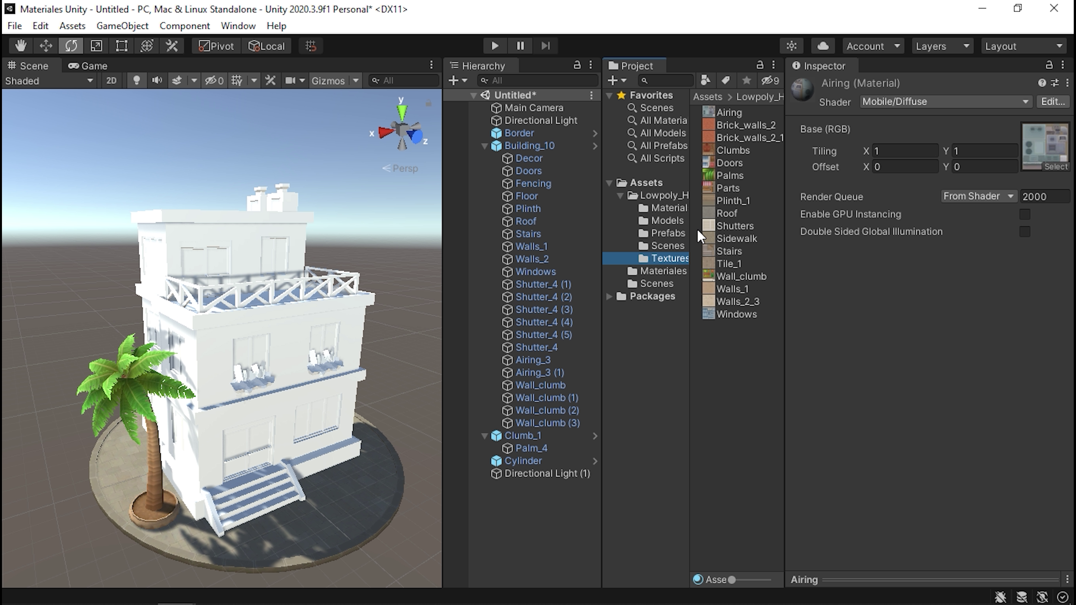
pyautogui.click(729, 116)
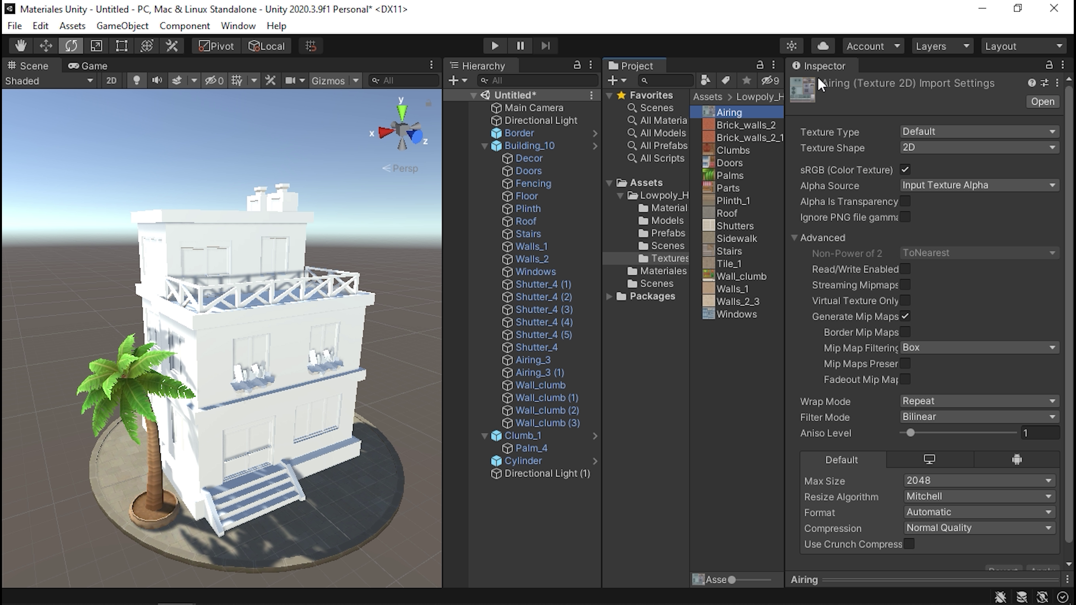
pyautogui.doubleClick(738, 117)
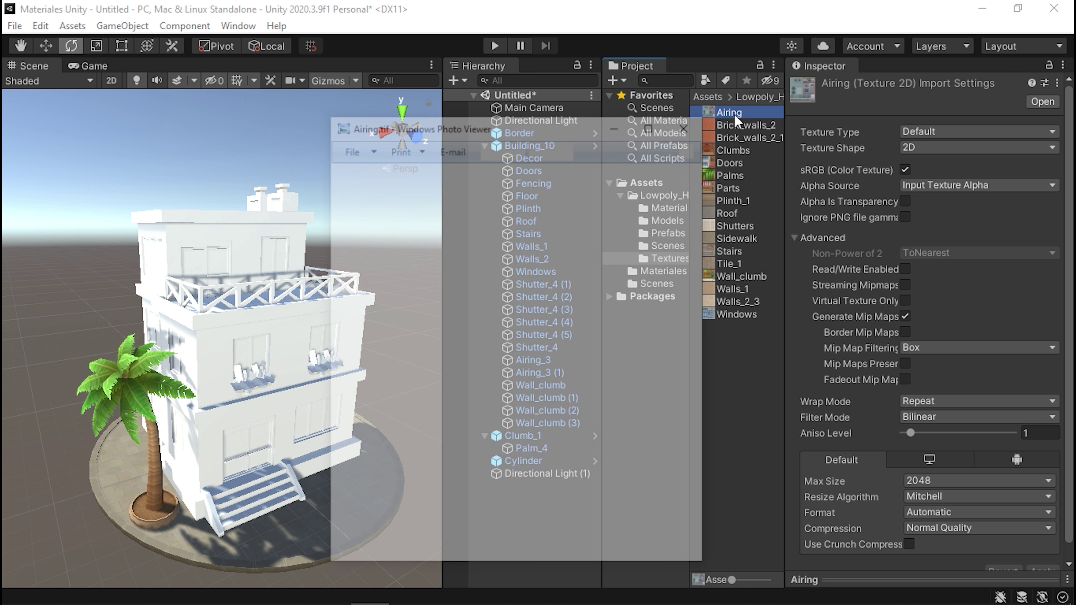
pyautogui.moveTo(555, 128); pyautogui.dragTo(509, 68)
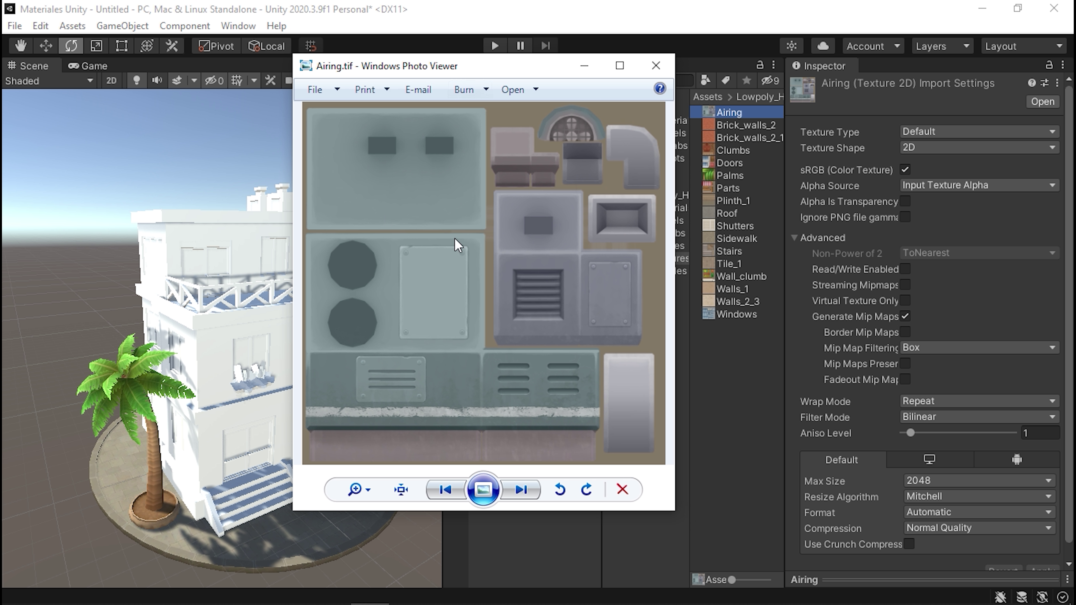
pyautogui.doubleClick(737, 125)
pyautogui.doubleClick(730, 164)
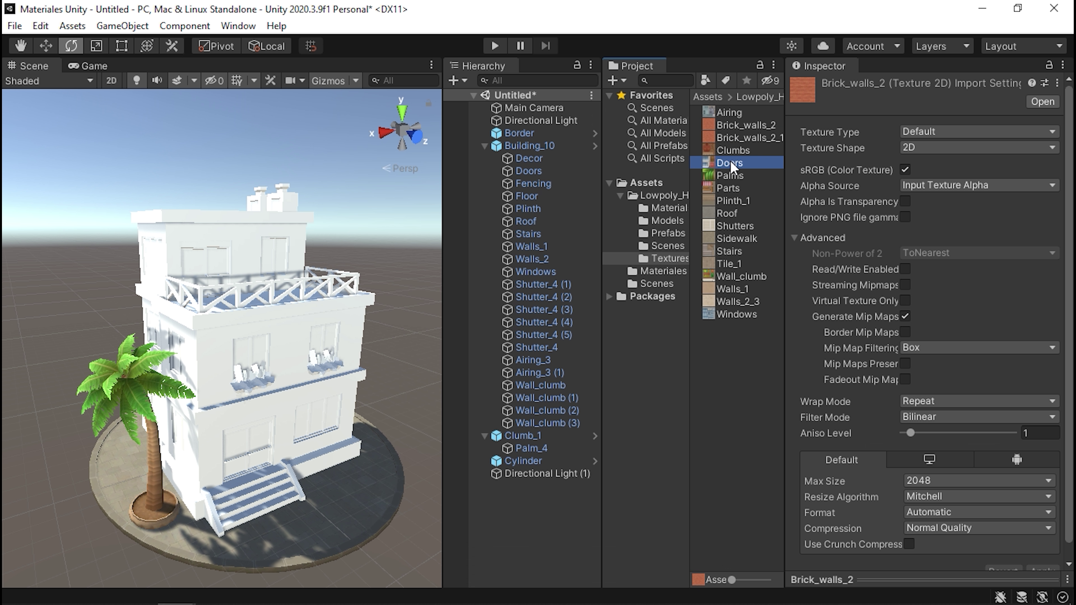
pyautogui.doubleClick(731, 201)
pyautogui.click(689, 123)
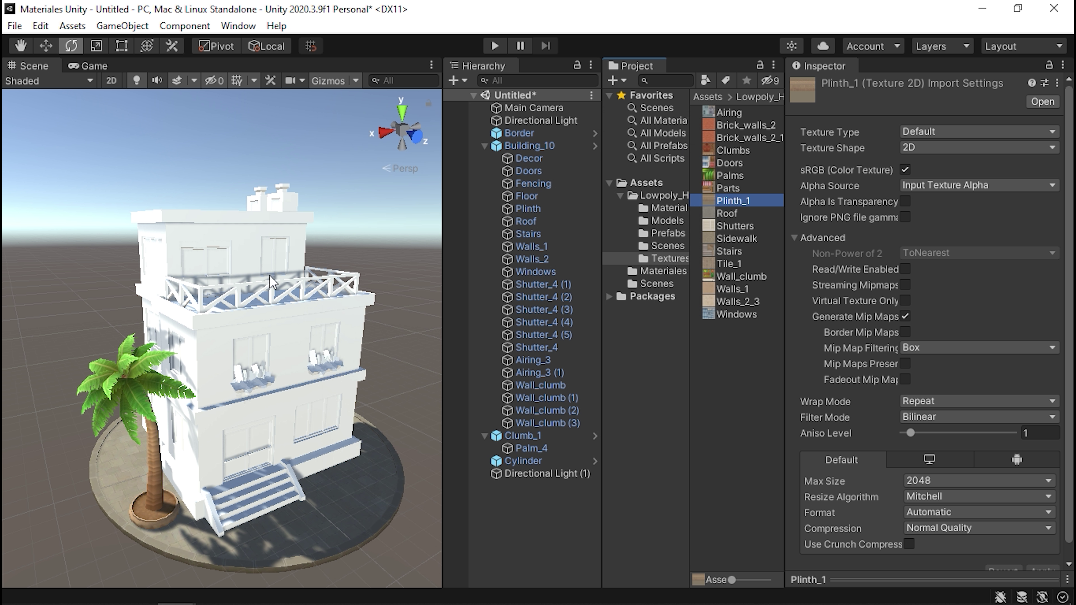
pyautogui.scroll(3, 237, 259)
pyautogui.scroll(3, 237, 260)
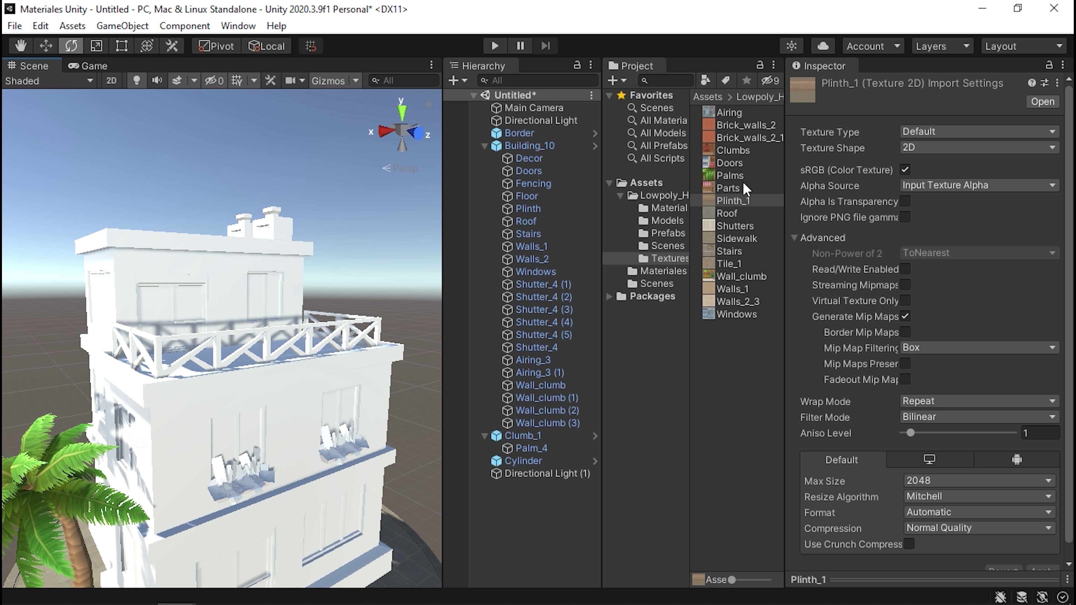
pyautogui.doubleClick(737, 175)
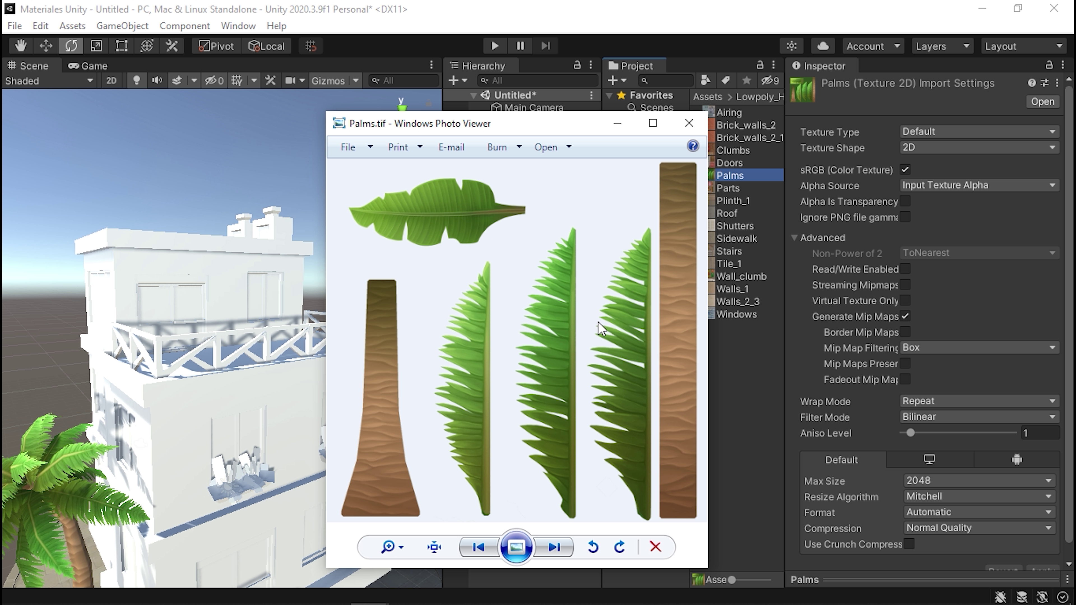
pyautogui.click(689, 123)
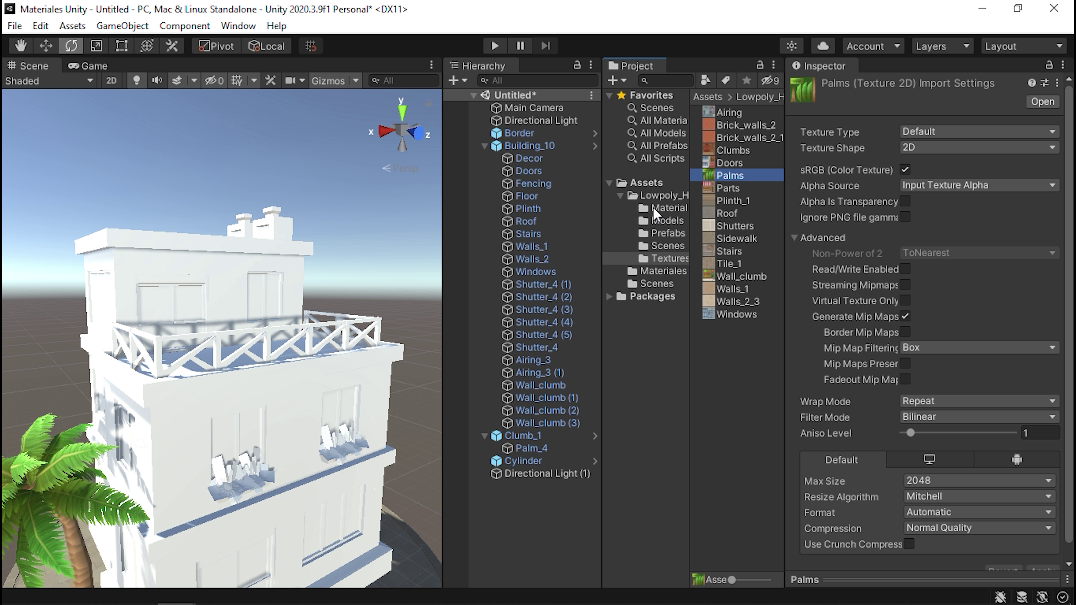
pyautogui.moveTo(220, 254)
pyautogui.keyDown('alt'); pyautogui.mouseDown()
pyautogui.moveTo(188, 242)
pyautogui.moveTo(221, 278)
pyautogui.mouseUp(); pyautogui.keyUp('alt')
pyautogui.scroll(-5, 221, 279)
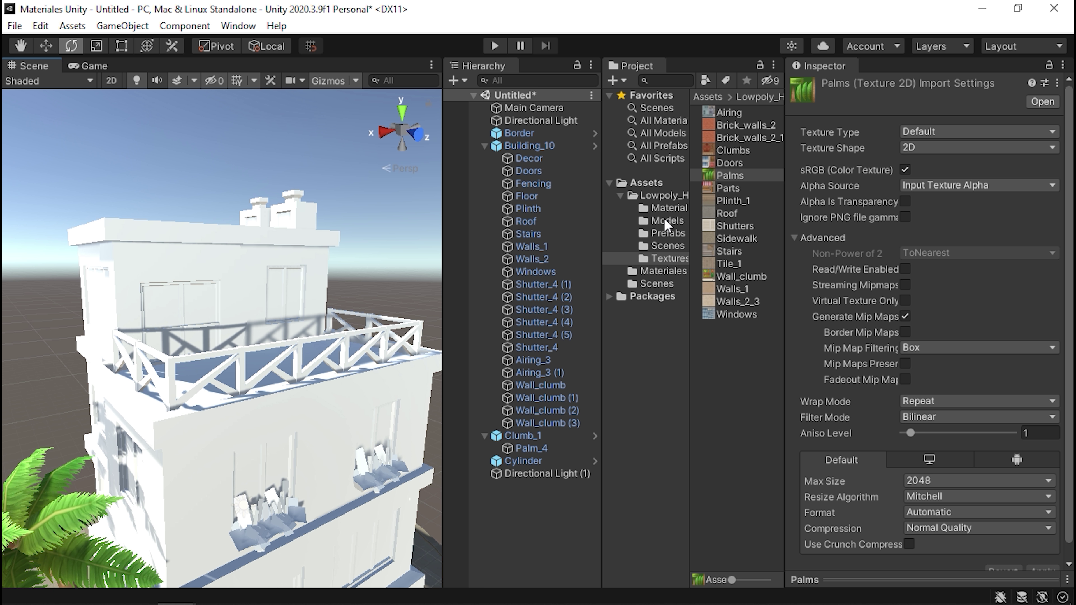
pyautogui.click(667, 207)
# - Open the Materiales folder and select Blanco to show its Standard-shader settings
pyautogui.click(731, 126)
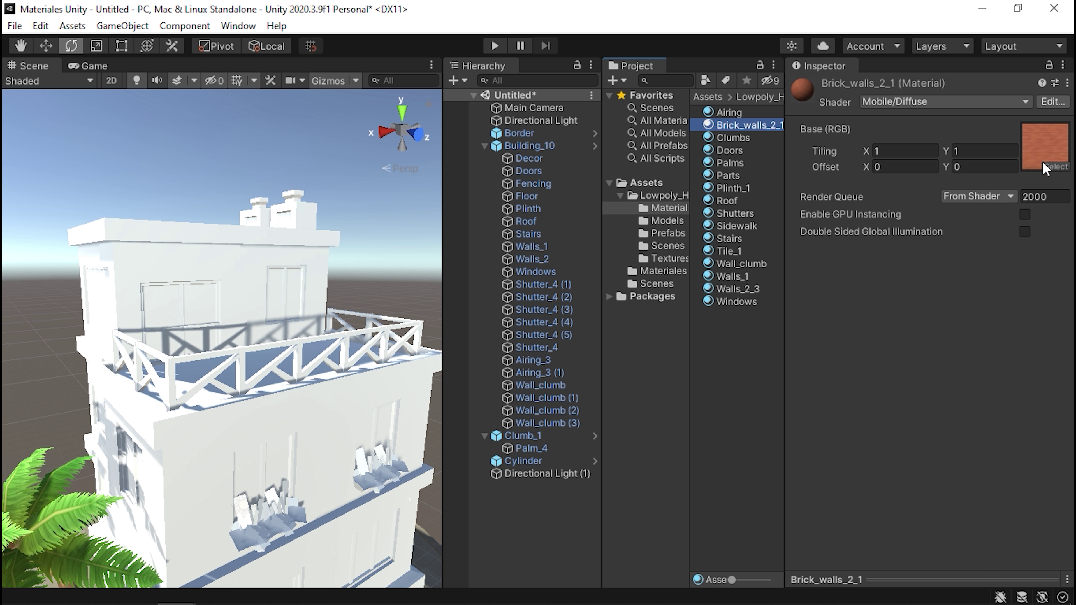
pyautogui.click(652, 273)
pyautogui.click(731, 112)
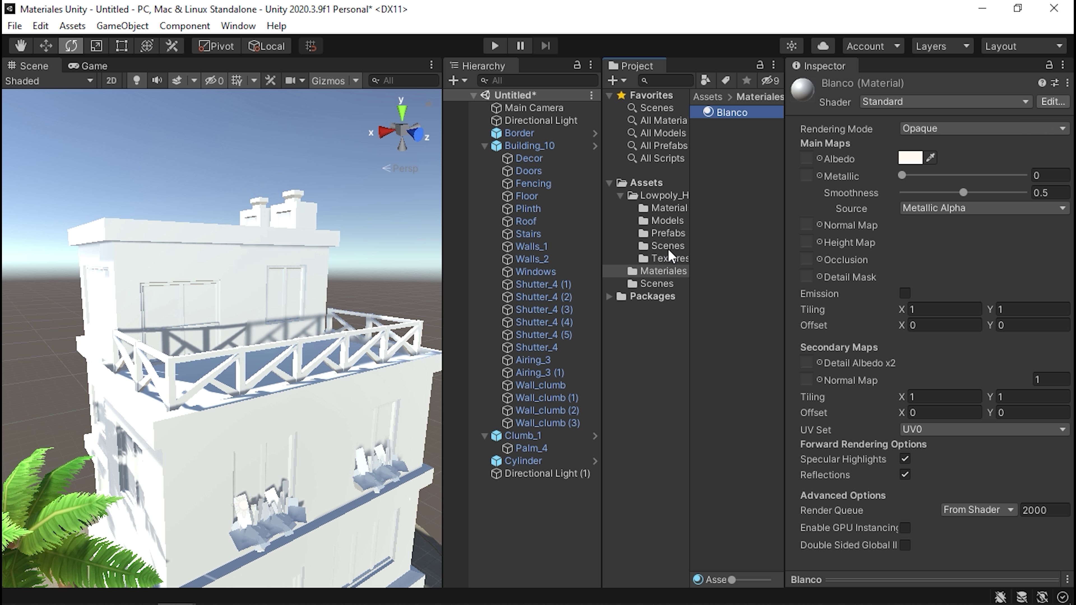
pyautogui.scroll(-8, 342, 256)
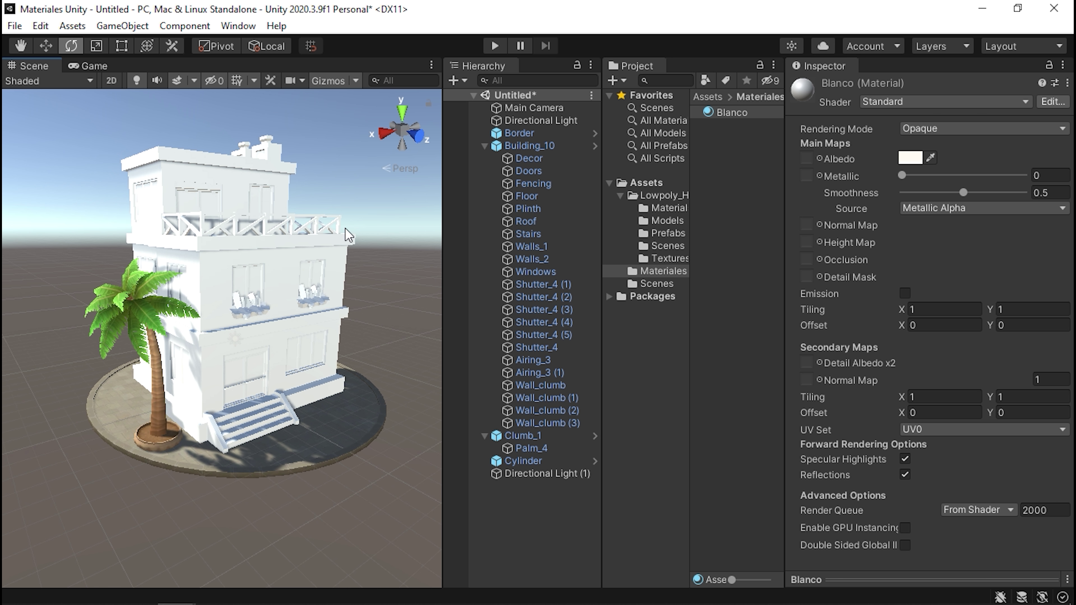
pyautogui.moveTo(342, 255)
pyautogui.keyDown('alt'); pyautogui.mouseDown()
pyautogui.moveTo(334, 207)
pyautogui.moveTo(205, 324)
pyautogui.moveTo(284, 321)
pyautogui.moveTo(258, 322)
pyautogui.mouseUp(); pyautogui.keyUp('alt')
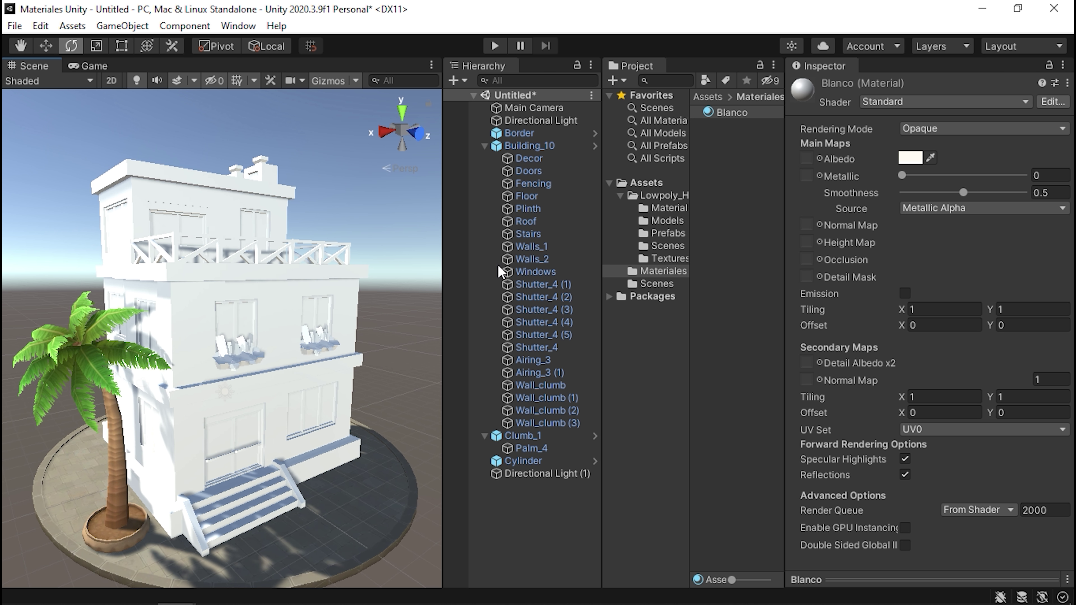
# - Set Brick_walls_2 as Blanco's albedo texture
pyautogui.click(820, 160)
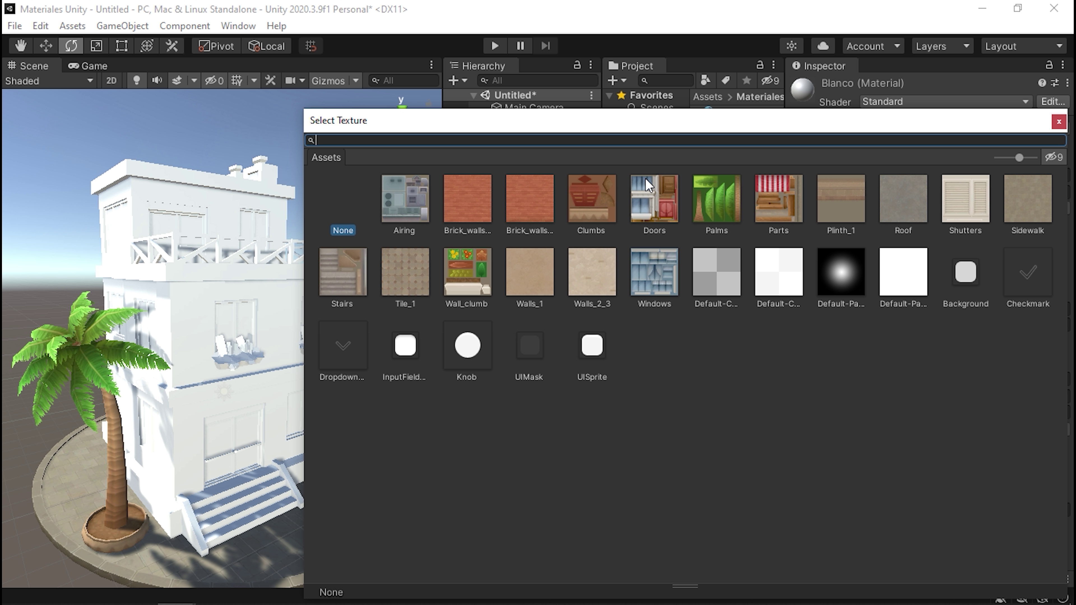
pyautogui.click(464, 225)
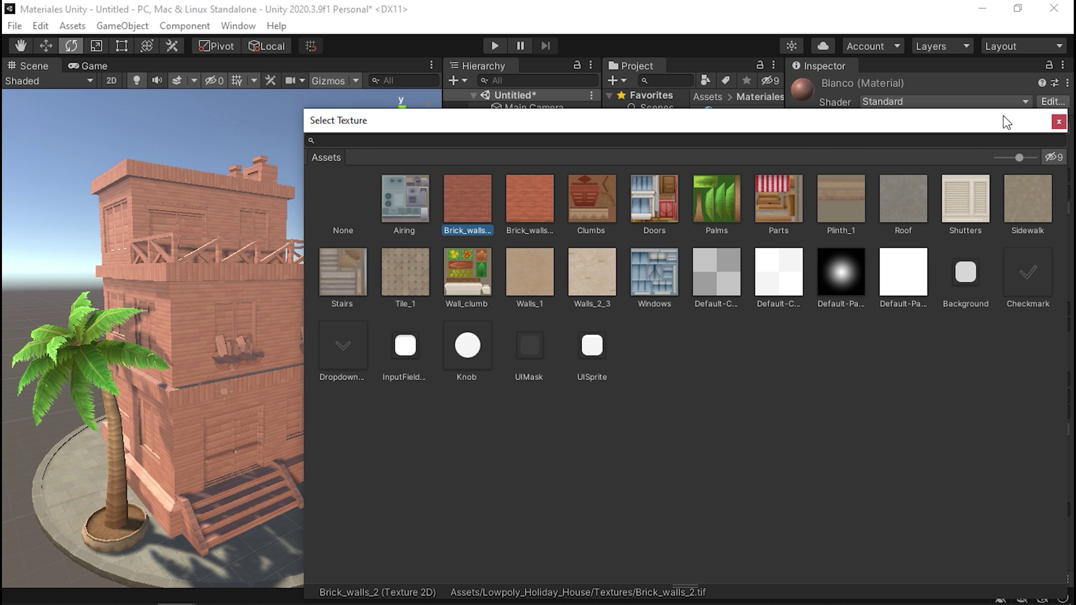
pyautogui.click(1058, 122)
pyautogui.moveTo(271, 261)
pyautogui.keyDown('alt'); pyautogui.mouseDown()
pyautogui.moveTo(233, 259)
pyautogui.moveTo(288, 257)
pyautogui.mouseUp(); pyautogui.keyUp('alt')
# - Orbit and zoom around the brick-textured house to inspect it
pyautogui.scroll(3, 275, 220)
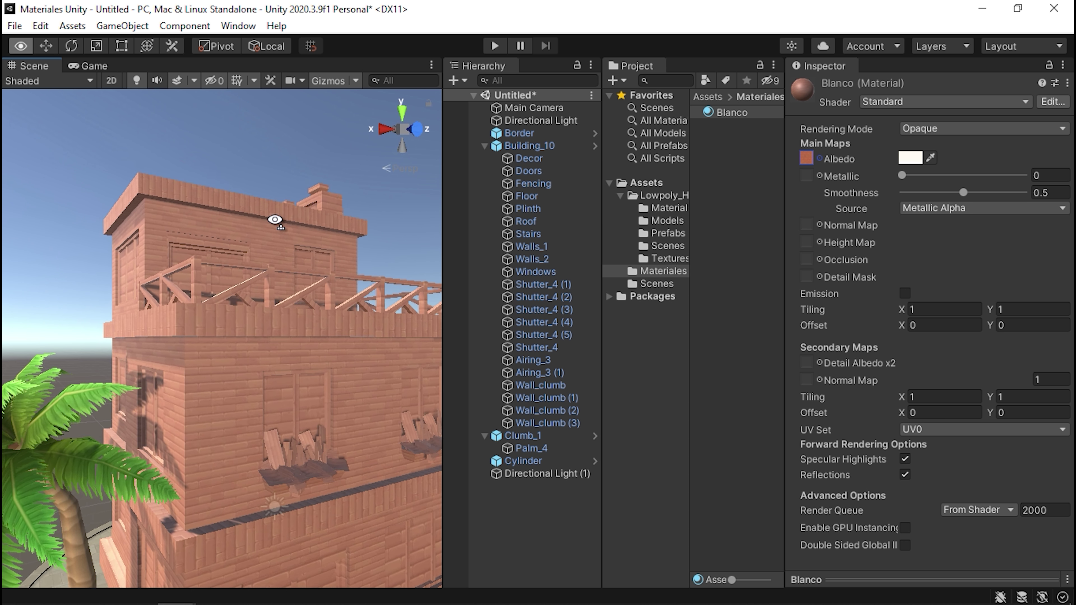
pyautogui.keyDown('alt'); pyautogui.moveTo(274, 220); pyautogui.dragTo(288, 294); pyautogui.keyUp('alt')
pyautogui.scroll(-5, 288, 296)
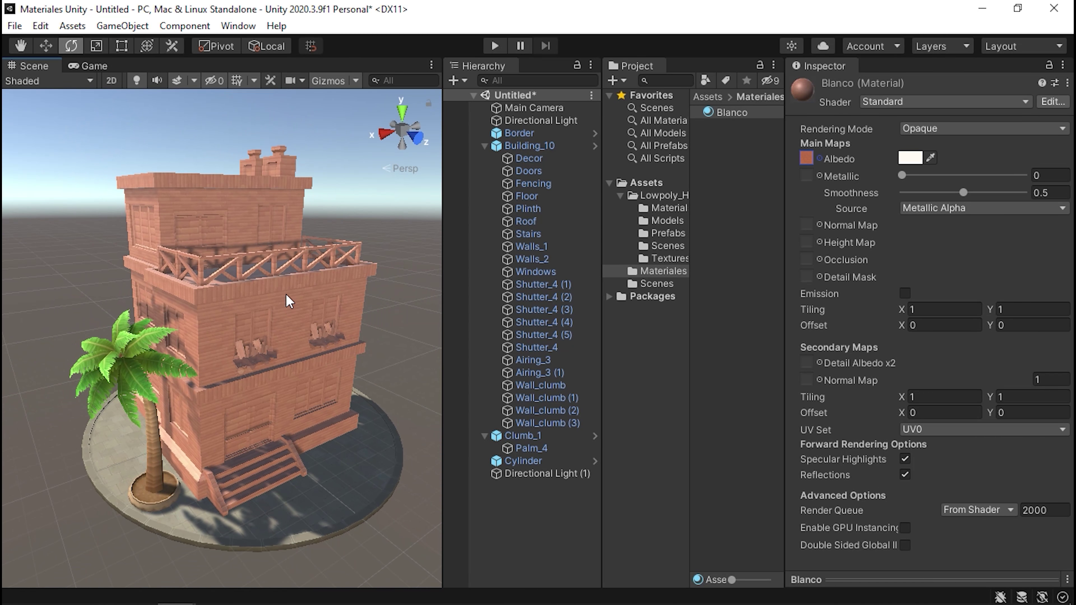
pyautogui.scroll(4, 288, 297)
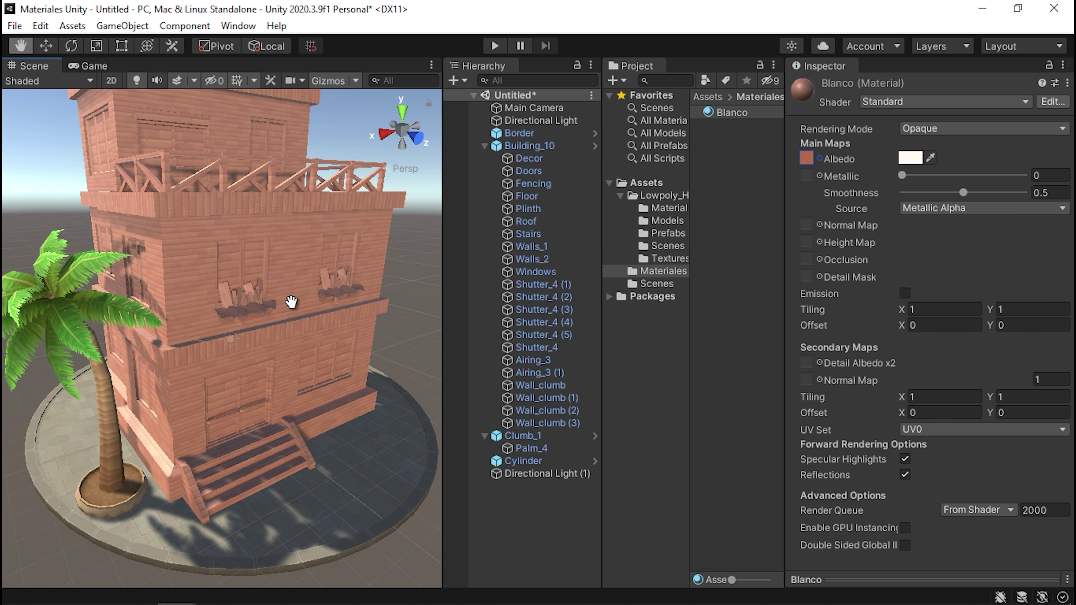
pyautogui.moveTo(288, 302)
pyautogui.keyDown('alt'); pyautogui.mouseDown()
pyautogui.moveTo(287, 346)
pyautogui.moveTo(259, 243)
pyautogui.moveTo(266, 212)
pyautogui.moveTo(266, 263)
pyautogui.mouseUp(); pyautogui.keyUp('alt')
pyautogui.scroll(4, 288, 377)
pyautogui.scroll(-5, 259, 243)
pyautogui.scroll(3, 266, 211)
pyautogui.press('e')
pyautogui.scroll(-3, 266, 205)
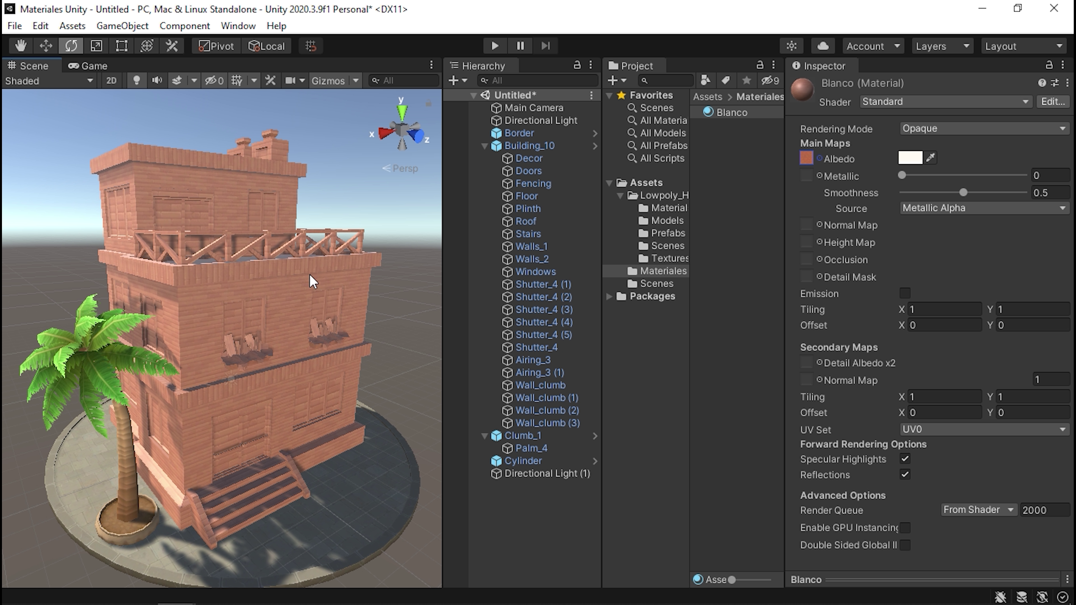
pyautogui.moveTo(313, 282)
pyautogui.keyDown('alt'); pyautogui.mouseDown()
pyautogui.moveTo(290, 311)
pyautogui.moveTo(258, 301)
pyautogui.mouseUp(); pyautogui.keyUp('alt')
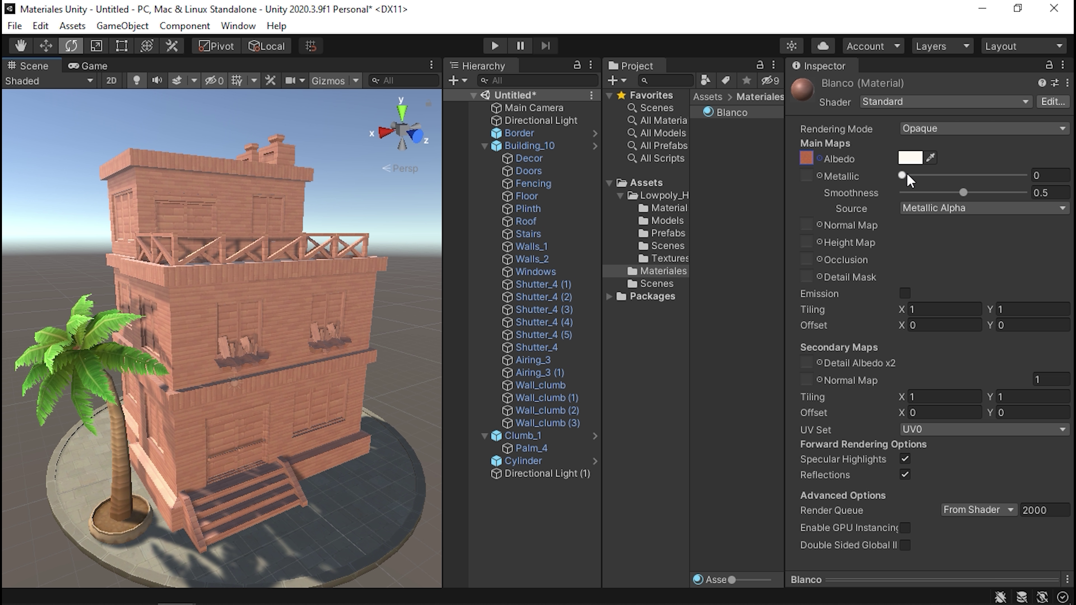
# - Try a higher Metallic on Blanco, return it to 0, and set Smoothness to 0.355
pyautogui.moveTo(907, 174); pyautogui.dragTo(985, 181)
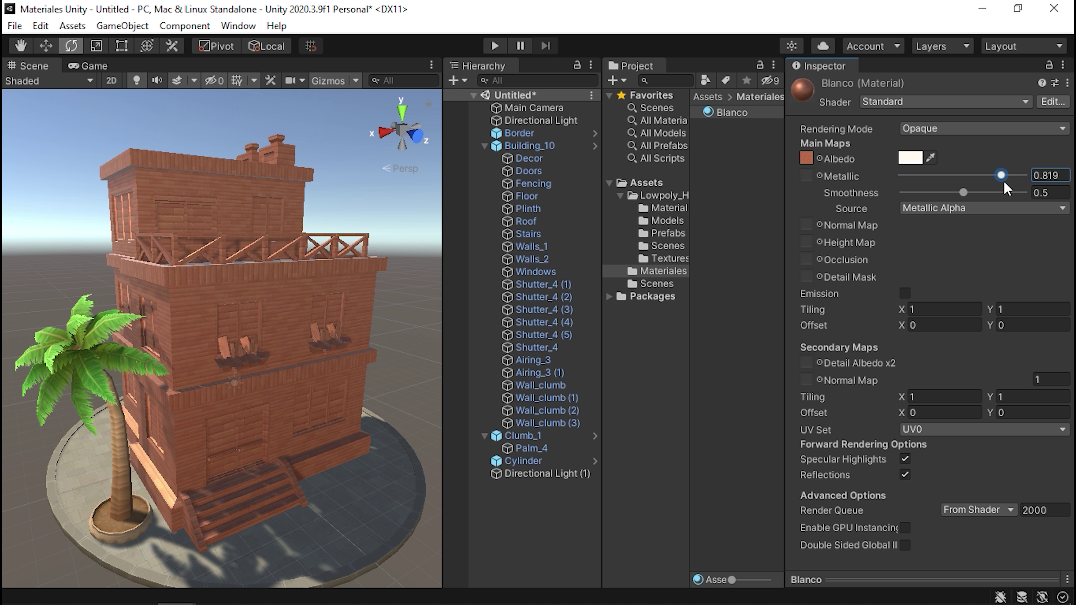
pyautogui.moveTo(1005, 184)
pyautogui.mouseDown()
pyautogui.moveTo(896, 183)
pyautogui.moveTo(898, 198)
pyautogui.mouseUp()
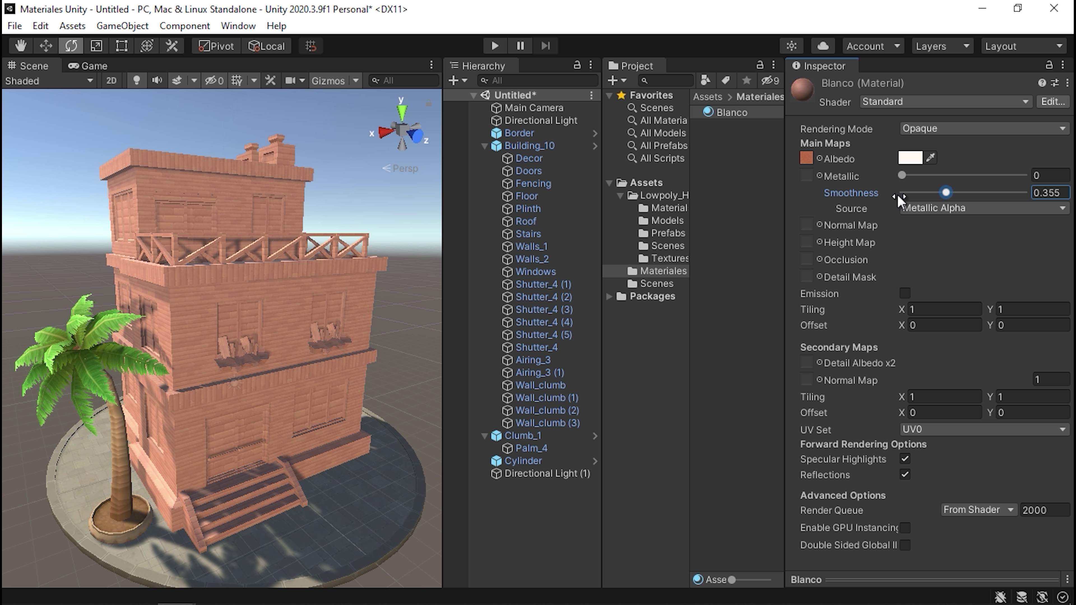
pyautogui.click(804, 175)
pyautogui.click(805, 226)
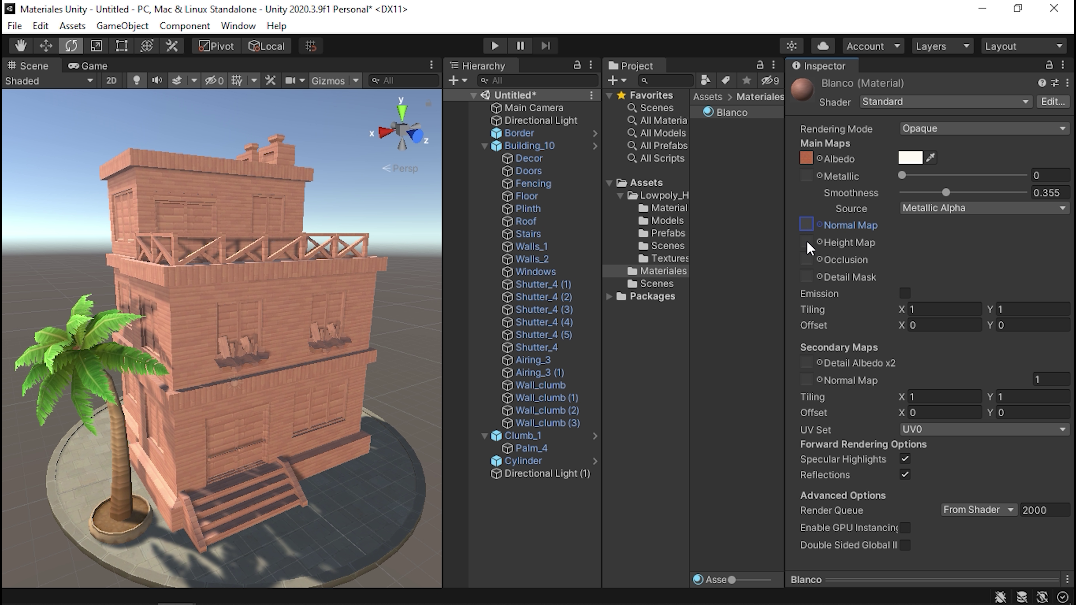
pyautogui.click(808, 242)
pyautogui.click(806, 226)
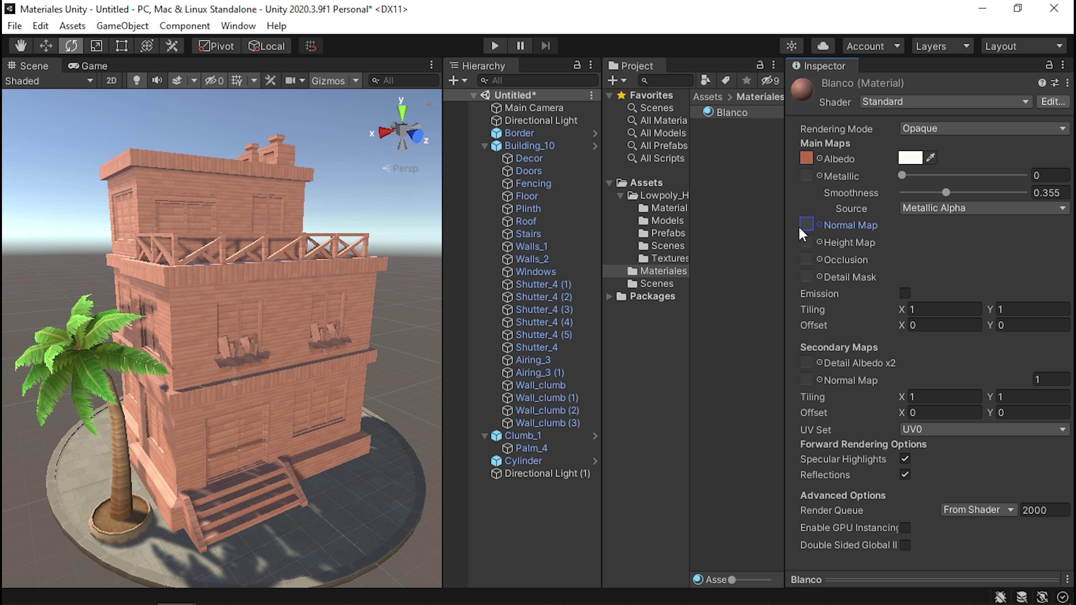
pyautogui.click(808, 177)
pyautogui.keyDown('alt'); pyautogui.moveTo(276, 211); pyautogui.dragTo(322, 248); pyautogui.keyUp('alt')
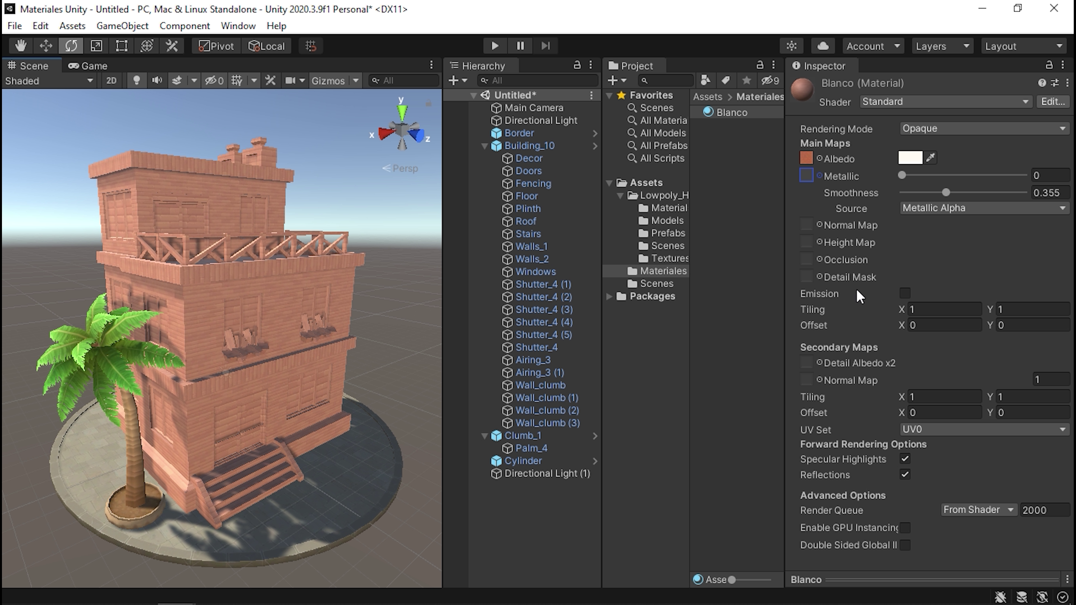
# - Scrub Blanco's horizontal tiling down to 0.19, then to a negative value
pyautogui.scroll(3, 269, 289)
pyautogui.scroll(3, 269, 288)
pyautogui.scroll(3, 269, 288)
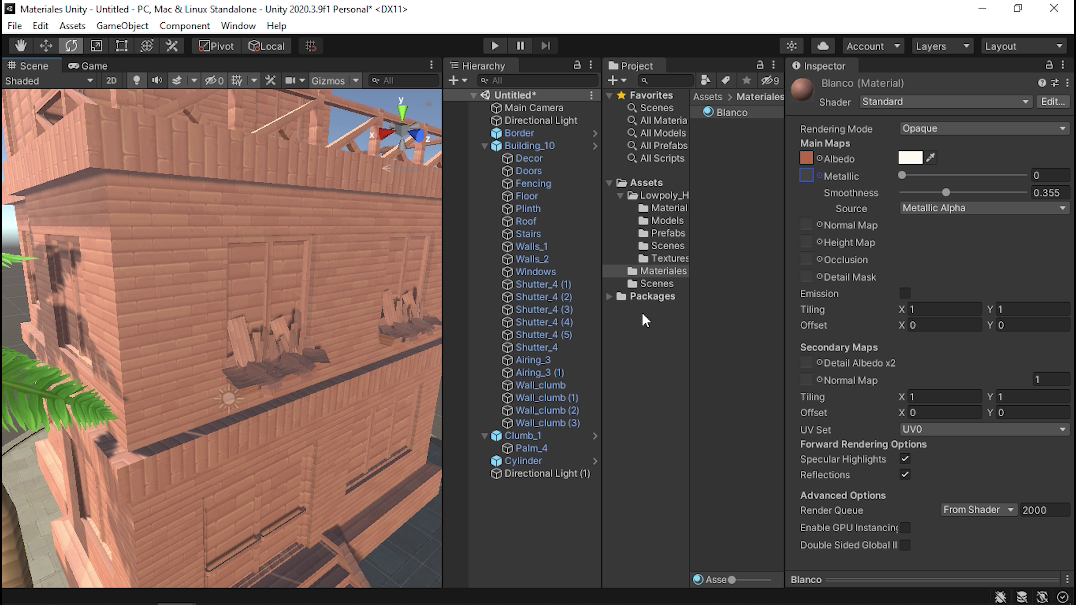
pyautogui.moveTo(908, 312); pyautogui.dragTo(876, 309)
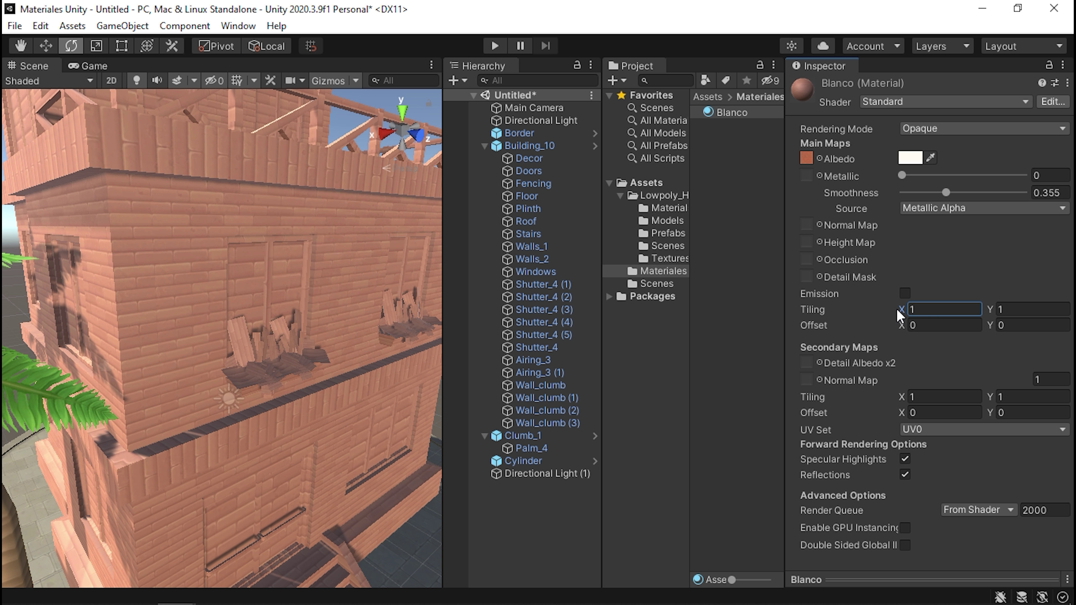
pyautogui.moveTo(271, 293)
pyautogui.keyDown('alt'); pyautogui.mouseDown()
pyautogui.moveTo(282, 293)
pyautogui.moveTo(206, 270)
pyautogui.mouseUp(); pyautogui.keyUp('alt')
pyautogui.scroll(-3, 281, 299)
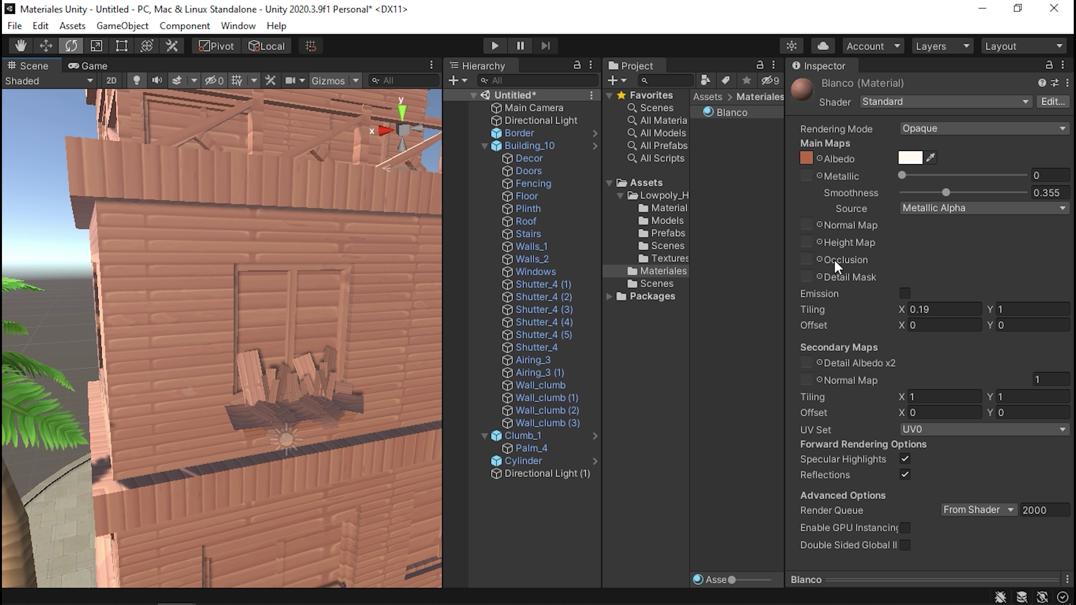
pyautogui.moveTo(900, 313)
pyautogui.mouseDown()
pyautogui.moveTo(876, 310)
pyautogui.moveTo(876, 300)
pyautogui.mouseUp()
# - Reset tiling to X 1 and Y 1 after trying Y 1.45, then try moving Stairs in the hierarchy
pyautogui.click(929, 314)
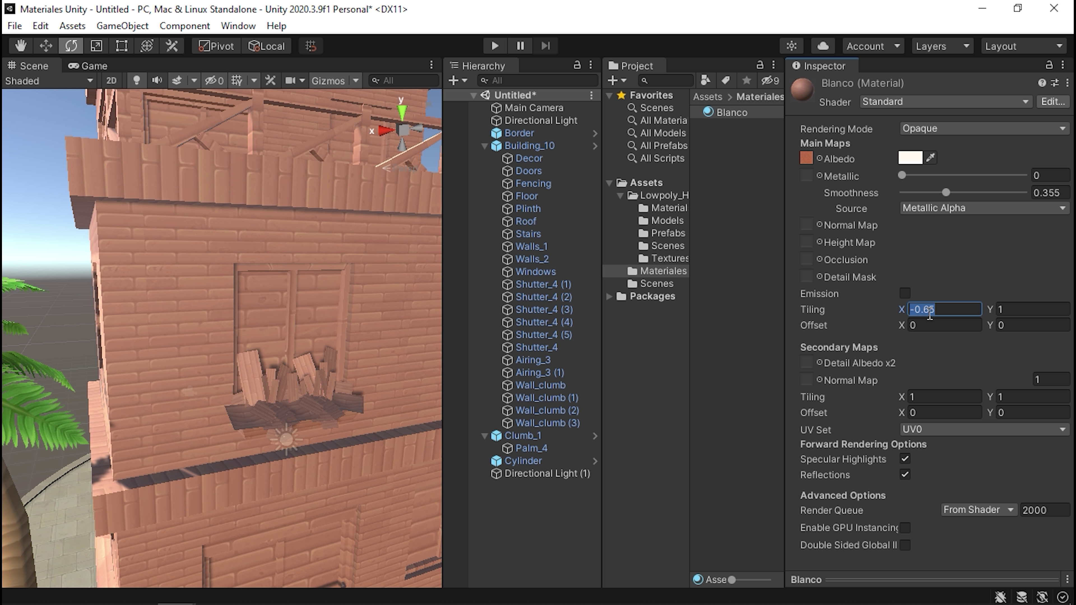
pyautogui.write('1')
pyautogui.click(996, 309)
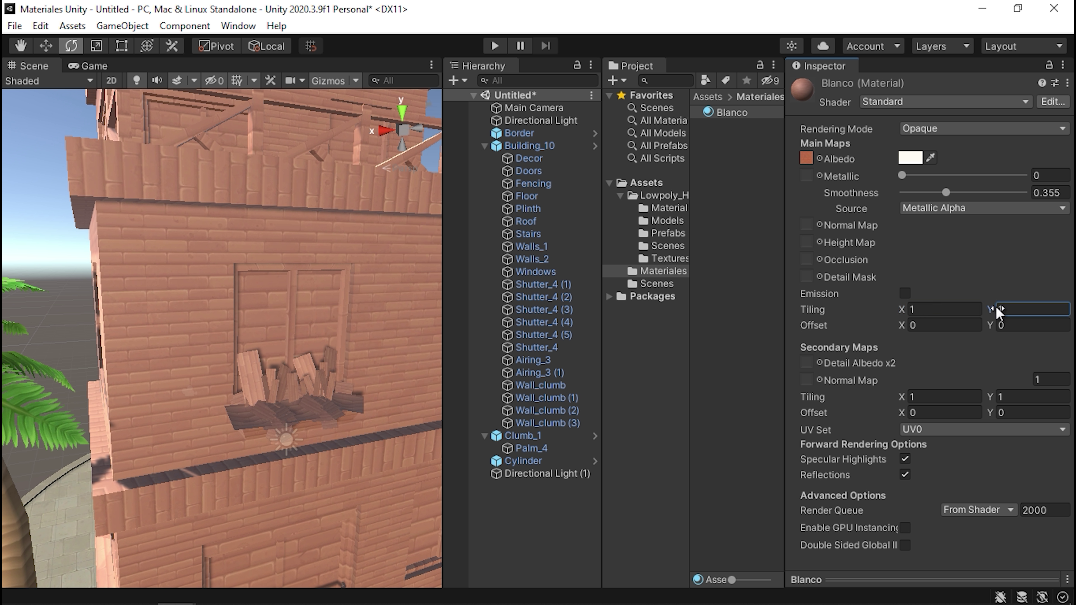
pyautogui.write('1.26')
pyautogui.press('BackSpace')
pyautogui.press('BackSpace')
pyautogui.write('45')
pyautogui.press('Return')
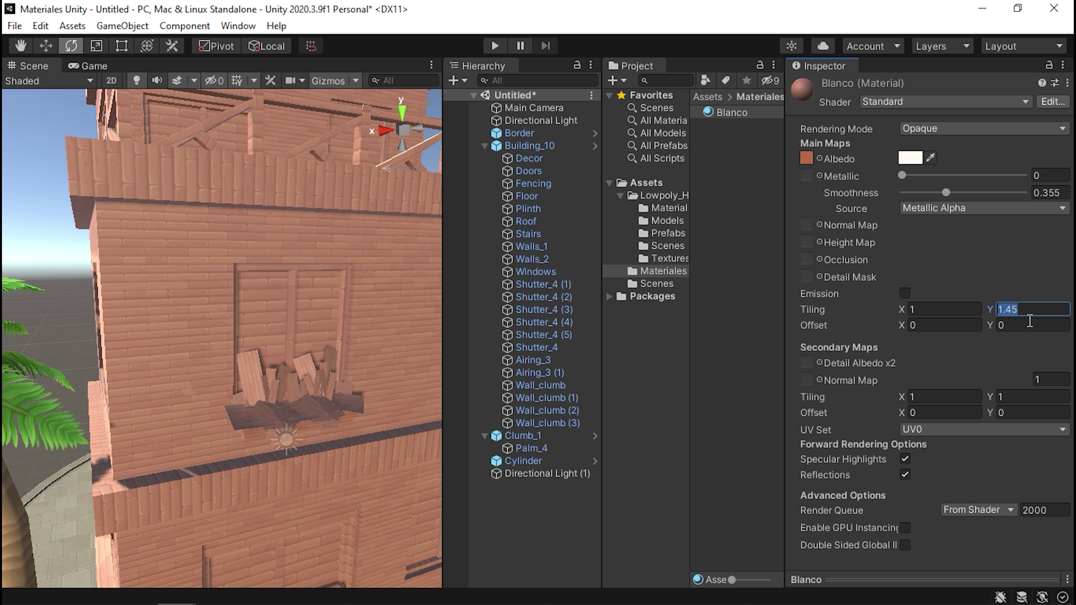
pyautogui.write('1')
pyautogui.keyDown('alt'); pyautogui.moveTo(295, 205); pyautogui.dragTo(135, 237, button='right'); pyautogui.keyUp('alt')
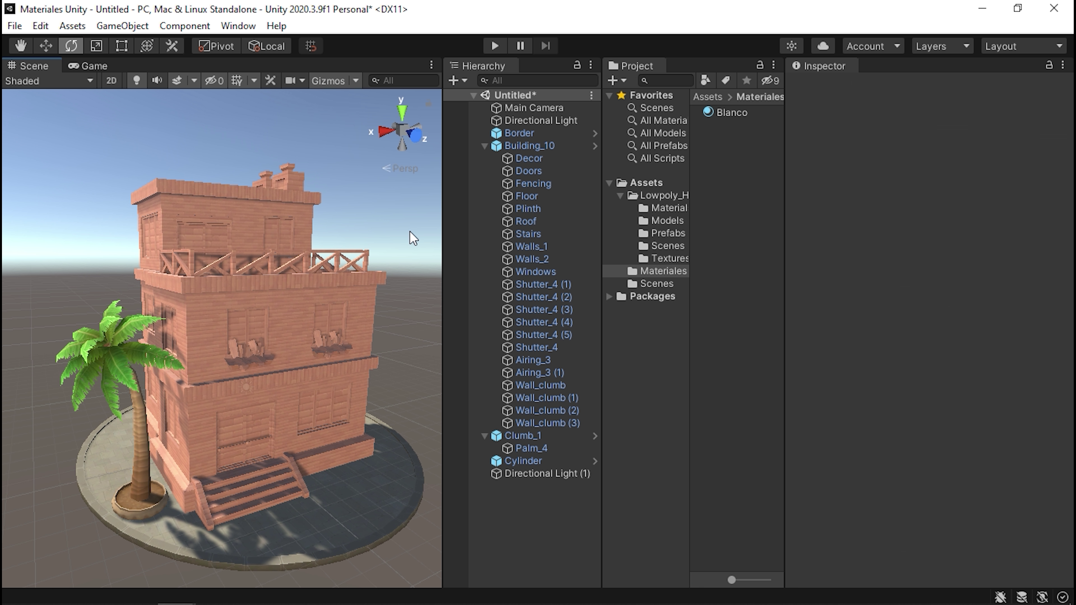
pyautogui.moveTo(447, 242); pyautogui.dragTo(479, 246)
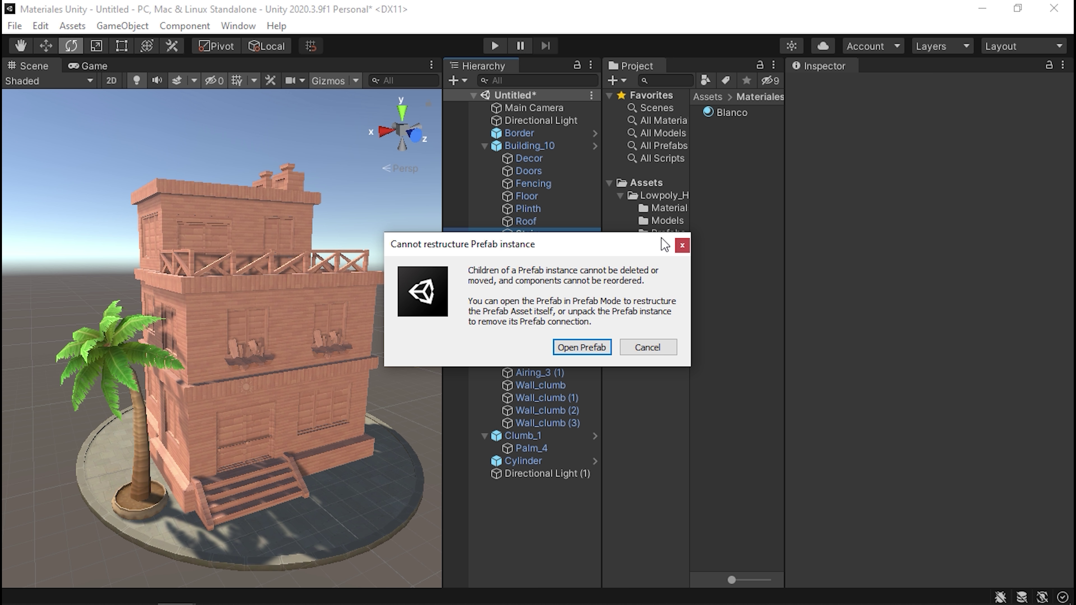
# - Dismiss the prefab restructure warning and zoom in on the stairs
pyautogui.click(682, 245)
pyautogui.scroll(5, 293, 235)
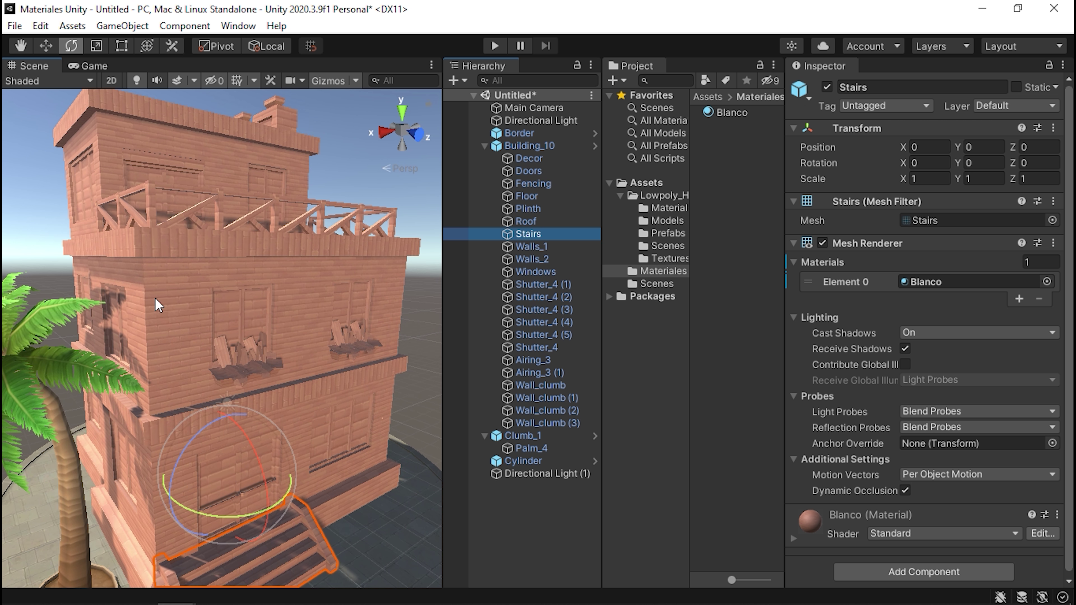
pyautogui.scroll(2, 298, 228)
pyautogui.scroll(3, 315, 252)
pyautogui.scroll(3, 298, 261)
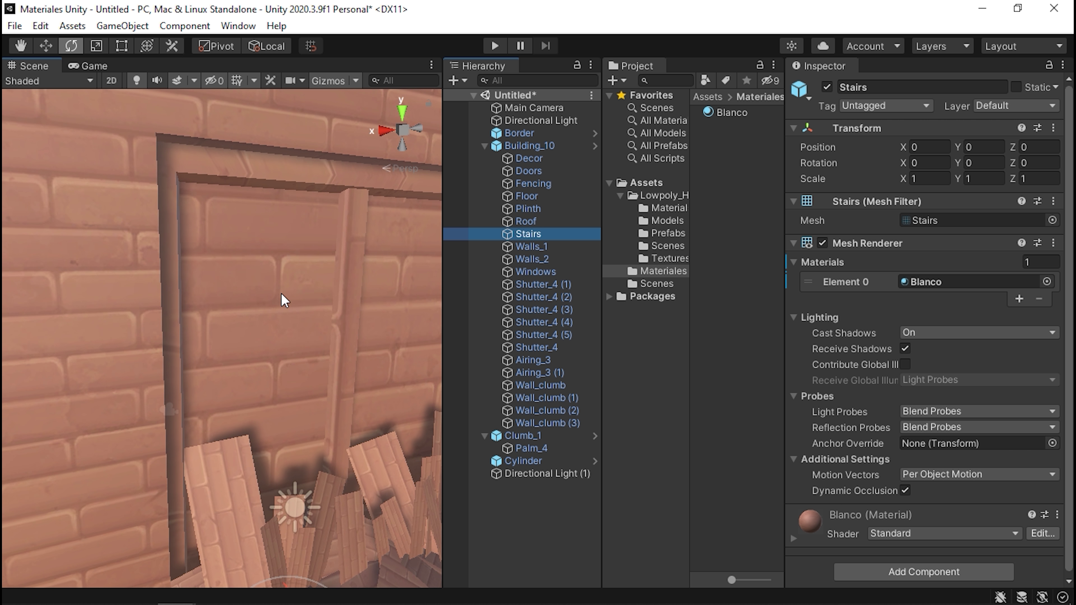
pyautogui.moveTo(285, 294)
pyautogui.keyDown('alt'); pyautogui.mouseDown()
pyautogui.moveTo(324, 330)
pyautogui.moveTo(289, 328)
pyautogui.moveTo(225, 409)
pyautogui.moveTo(291, 302)
pyautogui.mouseUp(); pyautogui.keyUp('alt')
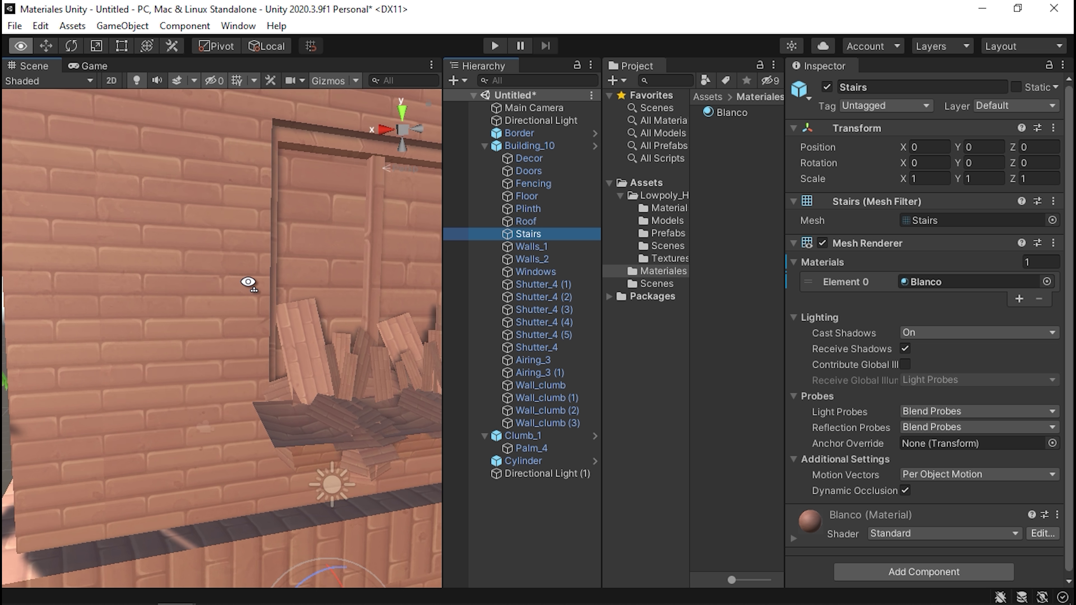
# - Zoom out to frame the whole building and list the Lowpoly_Holiday_House subfolders
pyautogui.scroll(-3, 292, 303)
pyautogui.scroll(-3, 295, 306)
pyautogui.scroll(-3, 295, 303)
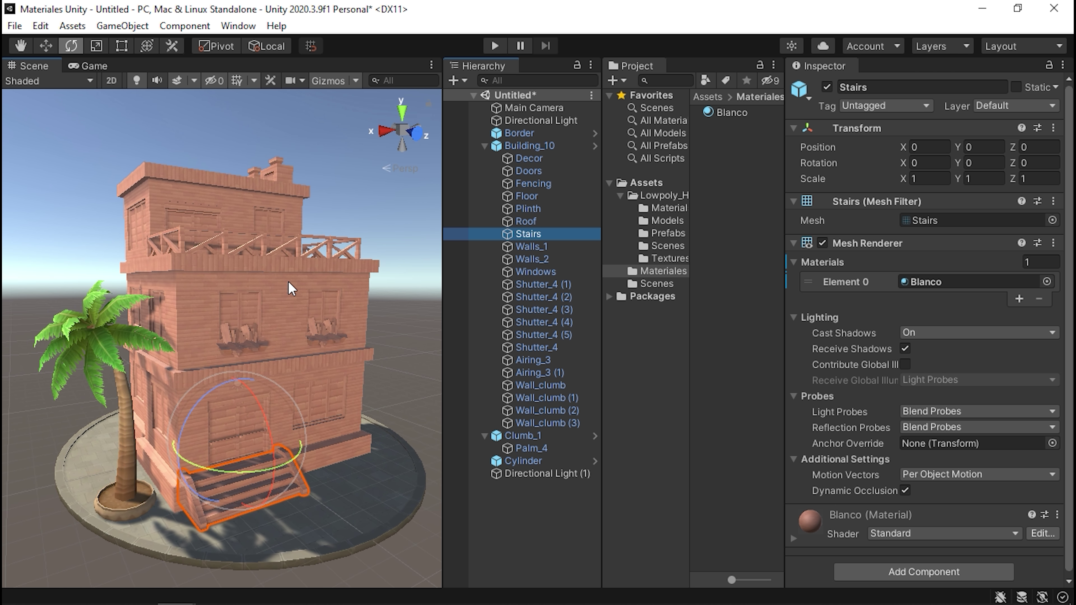
pyautogui.scroll(-2, 299, 298)
pyautogui.moveTo(299, 298); pyautogui.dragTo(312, 323, button='middle')
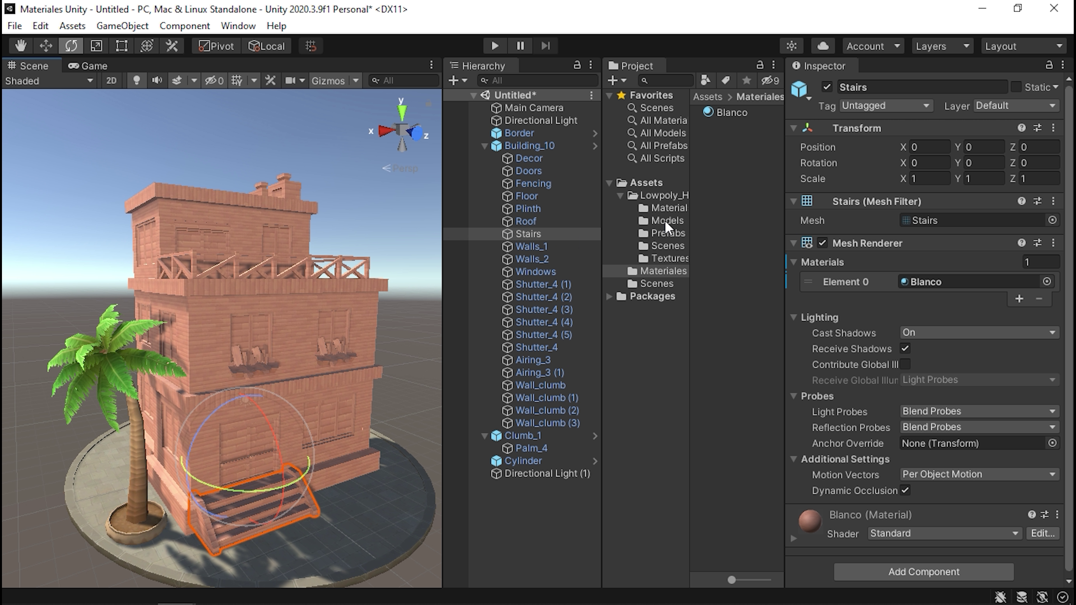
pyautogui.click(667, 208)
pyautogui.click(659, 195)
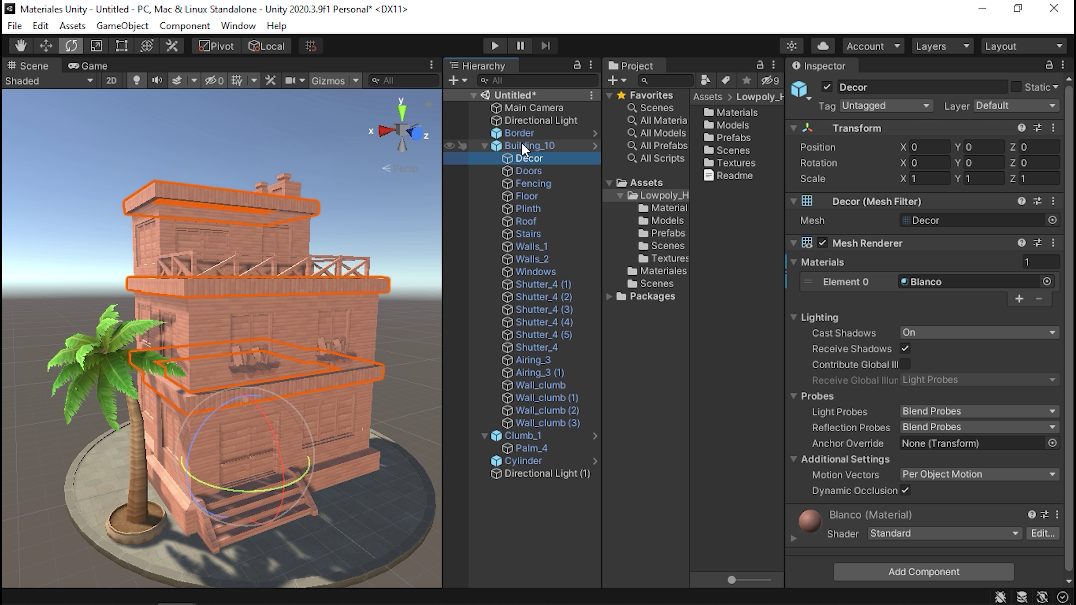
# - Delete Building_10 from the scene, glance at its prefab, and unhide hidden objects
pyautogui.click(568, 145)
pyautogui.press('Delete')
pyautogui.click(664, 232)
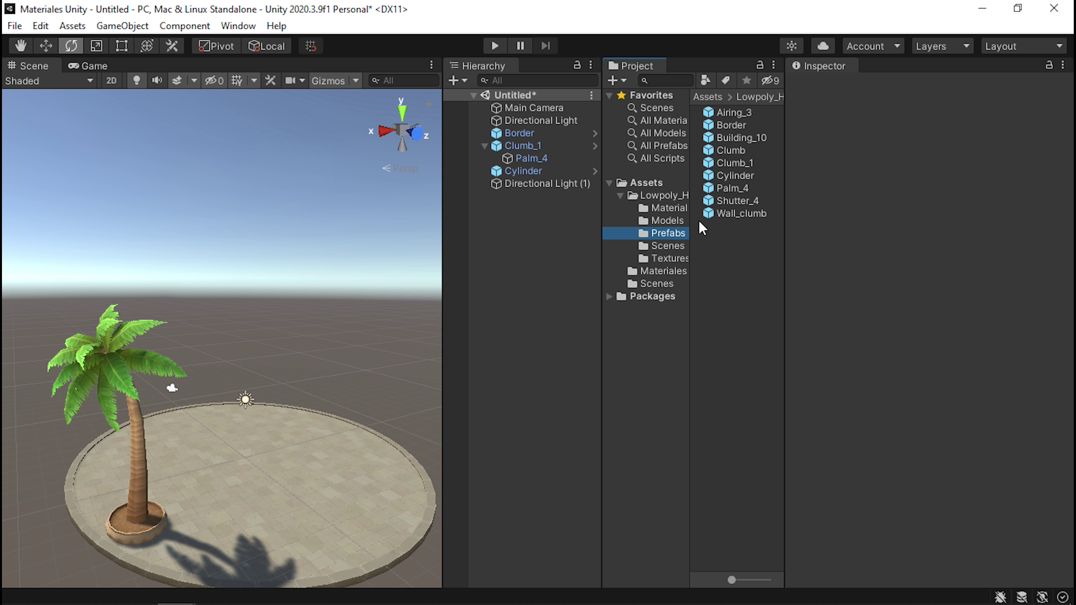
pyautogui.doubleClick(747, 137)
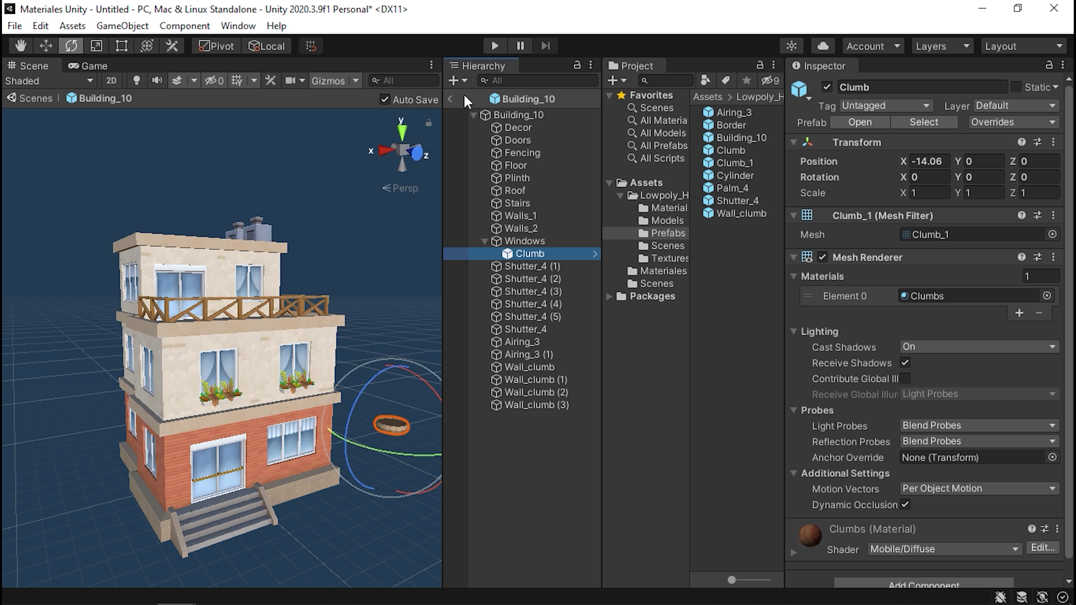
pyautogui.click(469, 95)
pyautogui.hotkey('shift', 'alt', 'h')
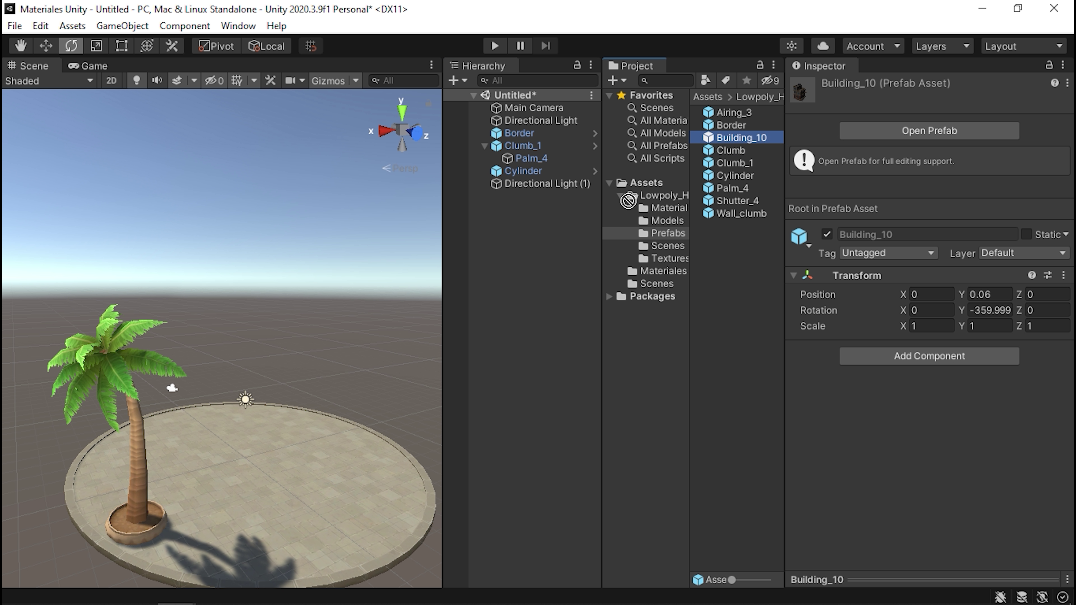
# - Place the Building_10 prefab in the scene and orbit around the magenta building
pyautogui.moveTo(748, 139); pyautogui.dragTo(515, 240)
pyautogui.moveTo(280, 249)
pyautogui.keyDown('alt'); pyautogui.mouseDown()
pyautogui.moveTo(308, 266)
pyautogui.moveTo(447, 233)
pyautogui.mouseUp(); pyautogui.keyUp('alt')
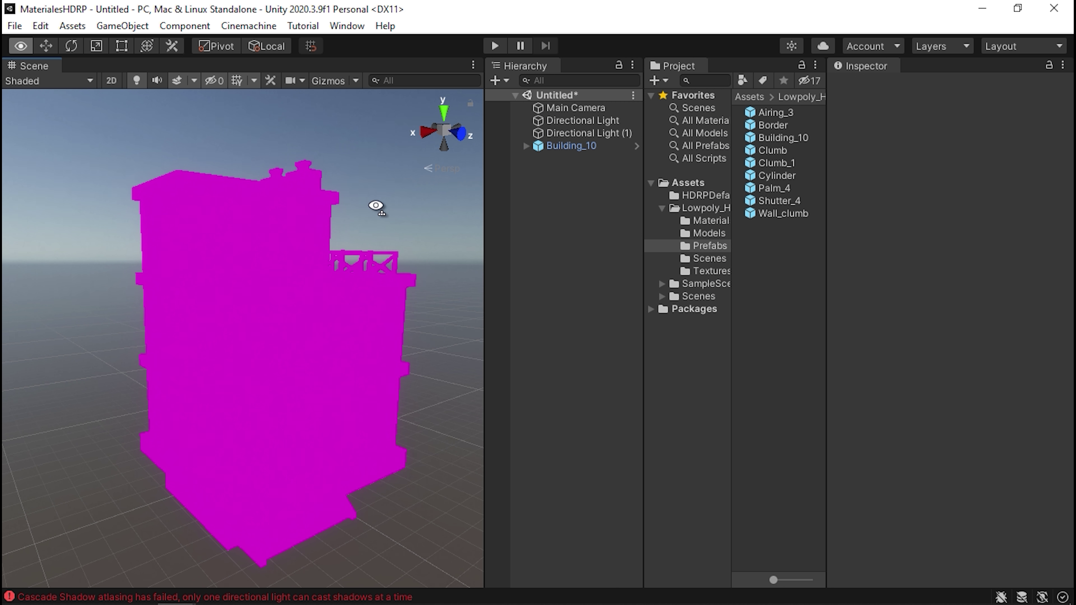
pyautogui.moveTo(372, 204)
pyautogui.keyDown('alt'); pyautogui.mouseDown()
pyautogui.moveTo(288, 216)
pyautogui.moveTo(414, 204)
pyautogui.moveTo(388, 209)
pyautogui.moveTo(313, 275)
pyautogui.mouseUp(); pyautogui.keyUp('alt')
pyautogui.click(550, 147)
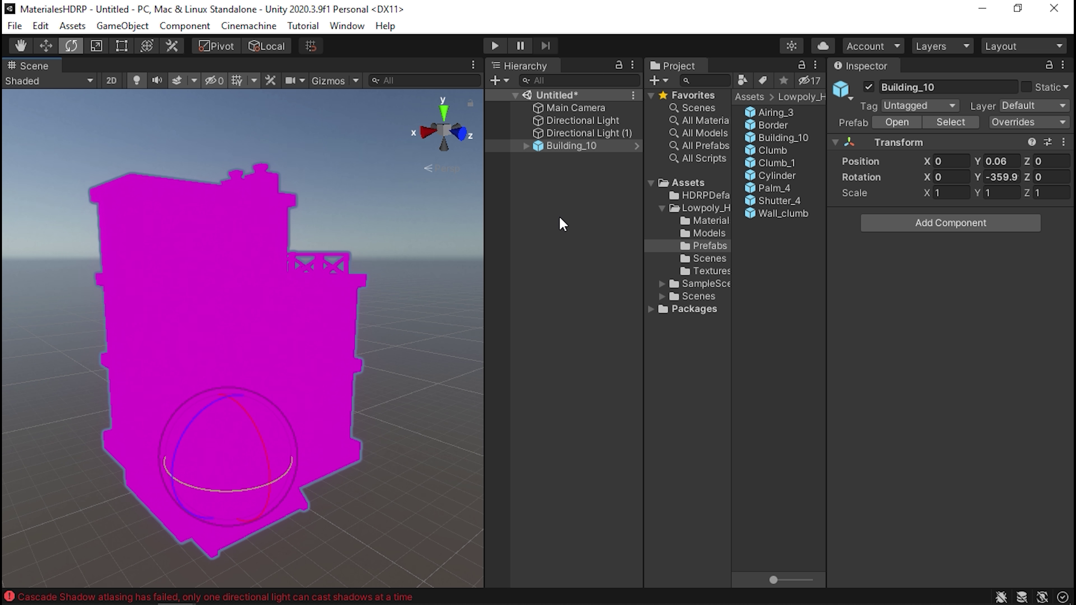
pyautogui.click(561, 224)
pyautogui.moveTo(382, 260)
pyautogui.keyDown('alt'); pyautogui.mouseDown()
pyautogui.moveTo(345, 271)
pyautogui.moveTo(413, 269)
pyautogui.mouseUp(); pyautogui.keyUp('alt')
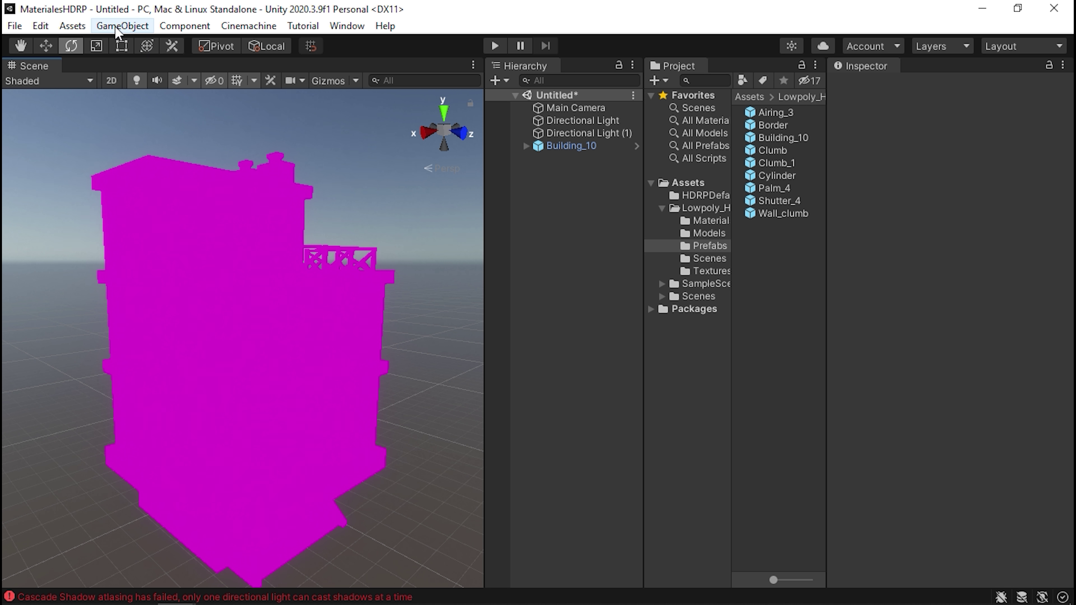
pyautogui.moveTo(276, 252)
pyautogui.keyDown('alt'); pyautogui.mouseDown()
pyautogui.moveTo(213, 267)
pyautogui.moveTo(274, 257)
pyautogui.moveTo(253, 220)
pyautogui.mouseUp(); pyautogui.keyUp('alt')
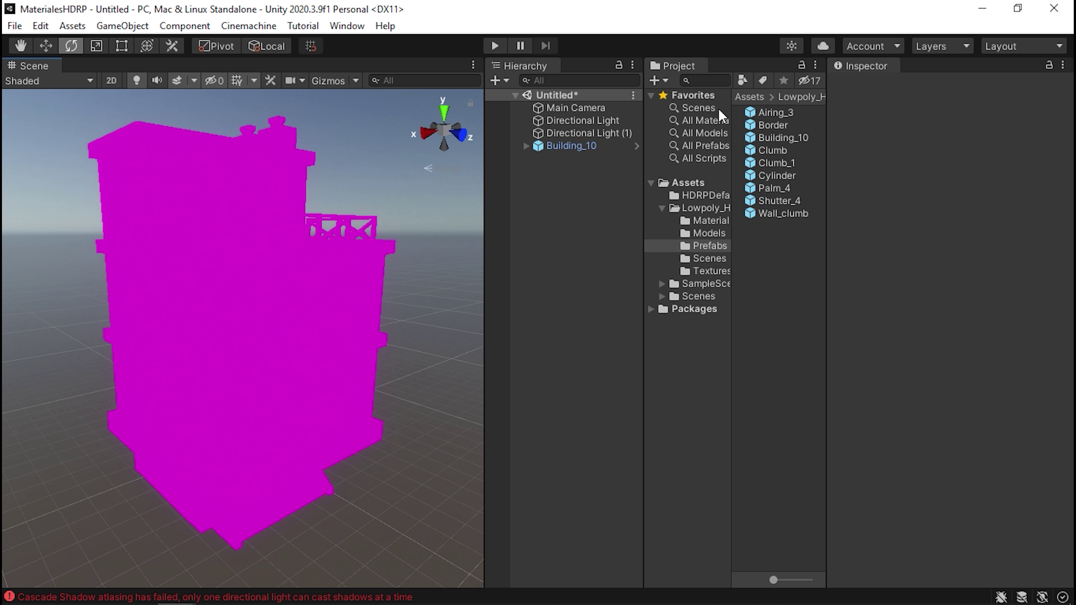
# - Switch all 16 materials in the Material folder to the HDRP/Lit shader
pyautogui.click(701, 220)
pyautogui.click(755, 122)
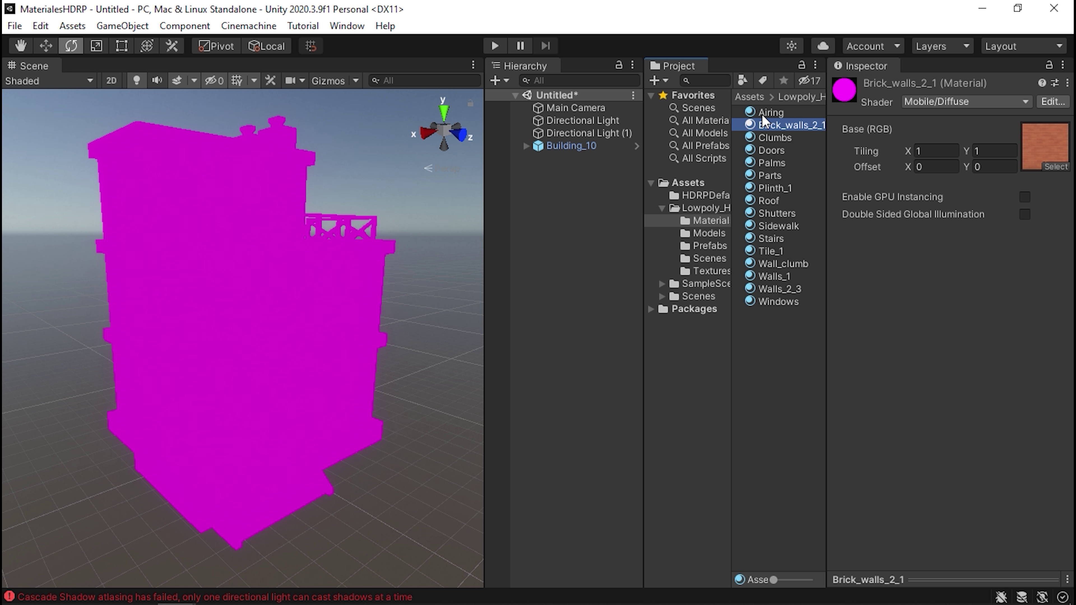
pyautogui.click(771, 114)
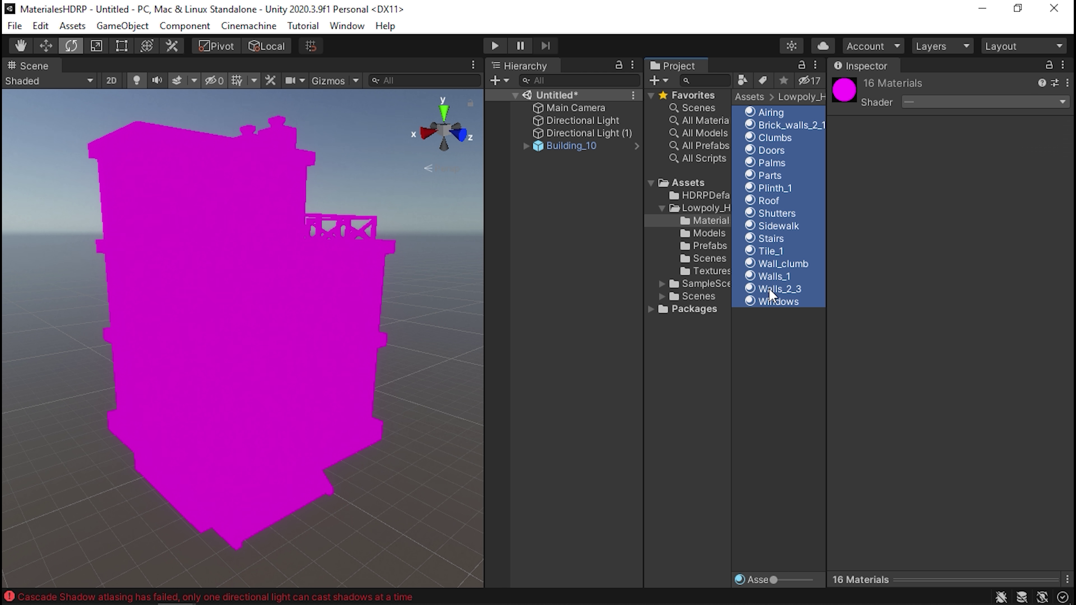
pyautogui.click(909, 104)
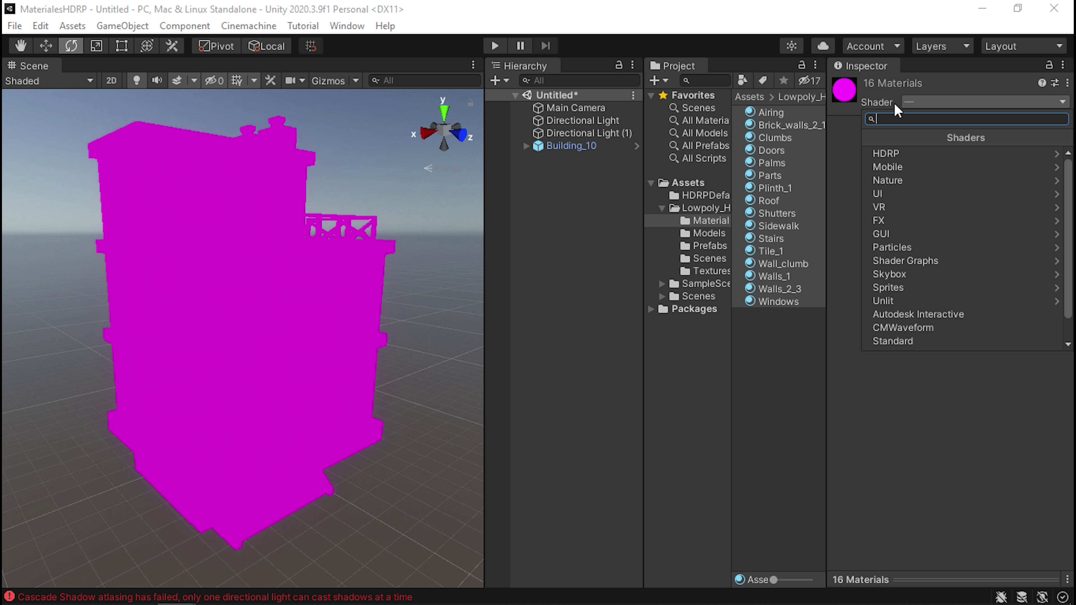
pyautogui.click(898, 153)
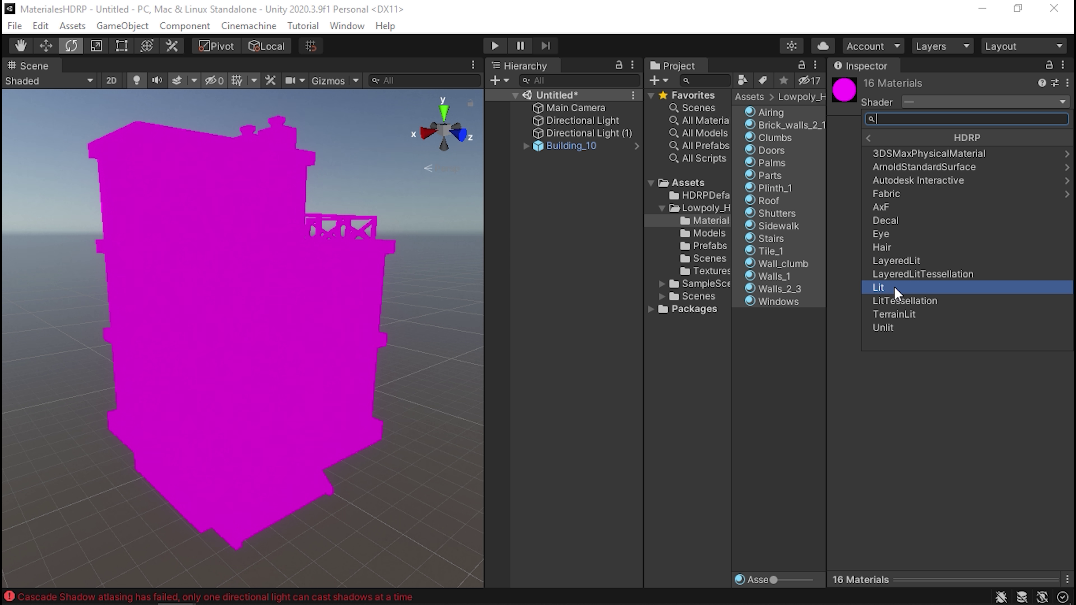
pyautogui.click(885, 289)
# - Inspect the now-white building and reselect the Airing and Brick_walls_2_1 materials
pyautogui.click(566, 205)
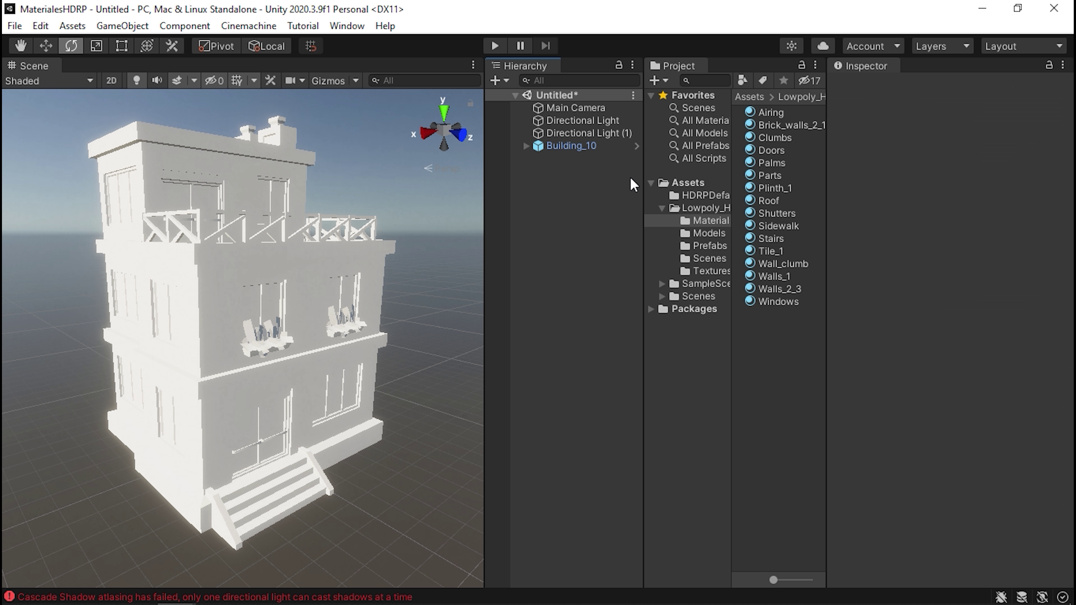
pyautogui.keyDown('alt'); pyautogui.moveTo(292, 284); pyautogui.dragTo(326, 269); pyautogui.keyUp('alt')
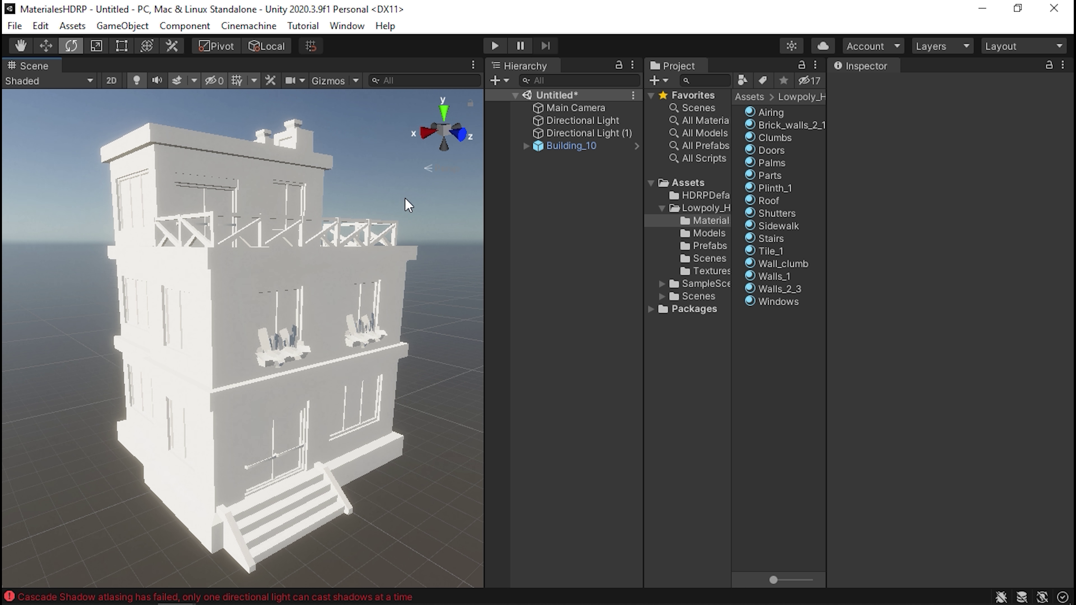
pyautogui.moveTo(408, 204)
pyautogui.keyDown('alt'); pyautogui.mouseDown()
pyautogui.moveTo(308, 205)
pyautogui.moveTo(412, 182)
pyautogui.mouseUp(); pyautogui.keyUp('alt')
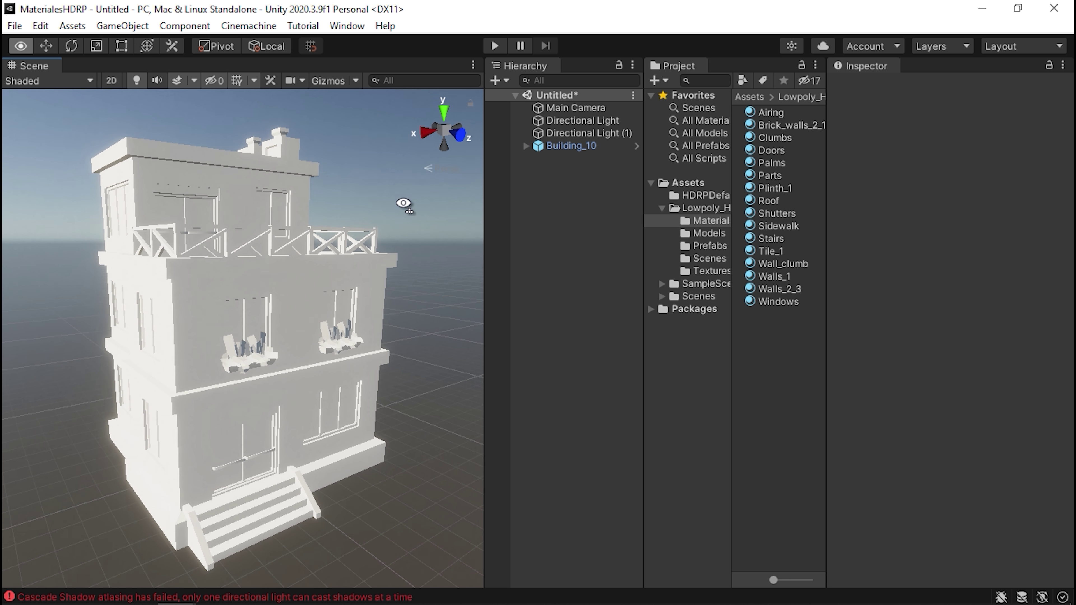
pyautogui.click(759, 115)
pyautogui.click(784, 124)
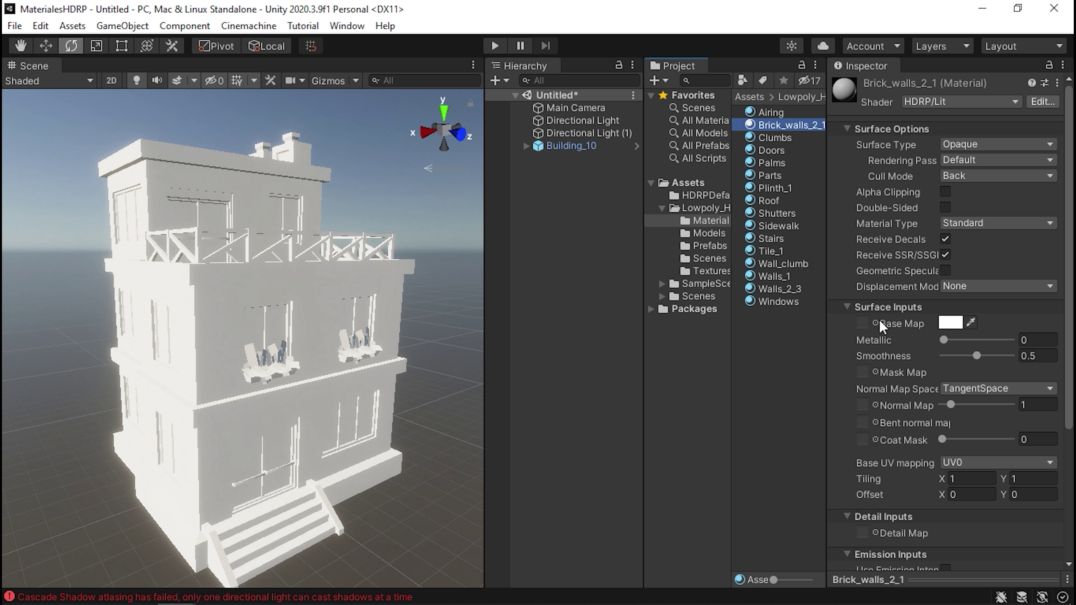
# - Assign the matching base map textures to the Airing and Brick_walls_2_1 materials
pyautogui.click(775, 112)
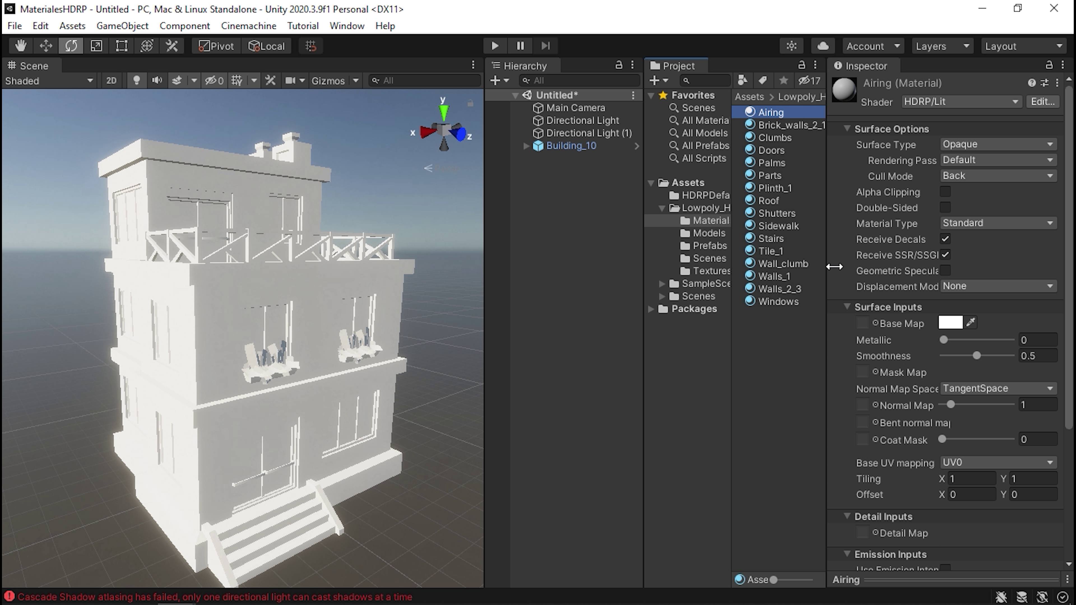
pyautogui.click(875, 324)
pyautogui.write('ai')
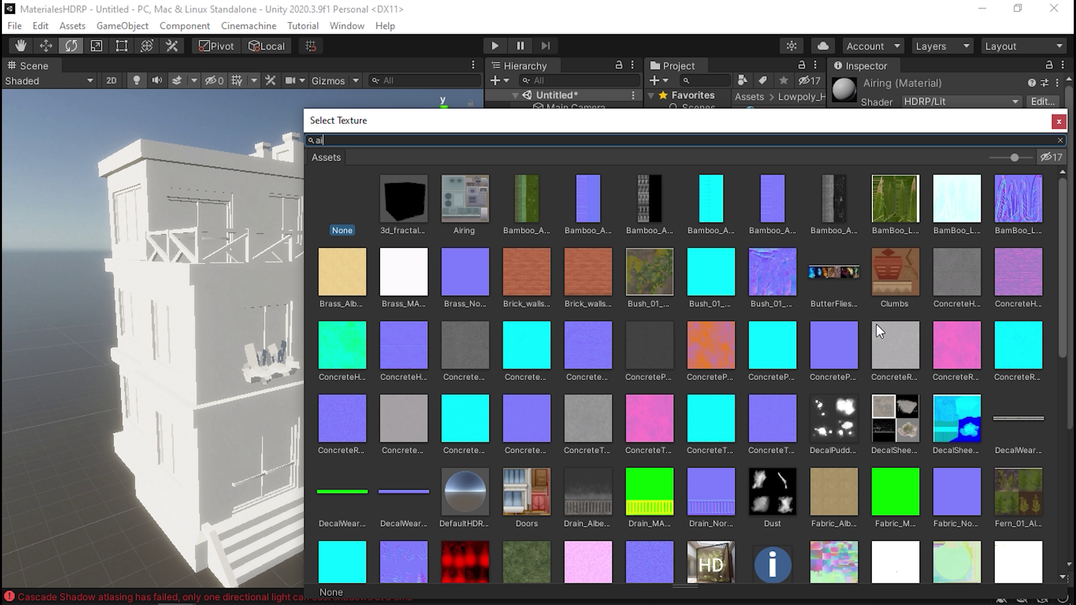
pyautogui.write('ri')
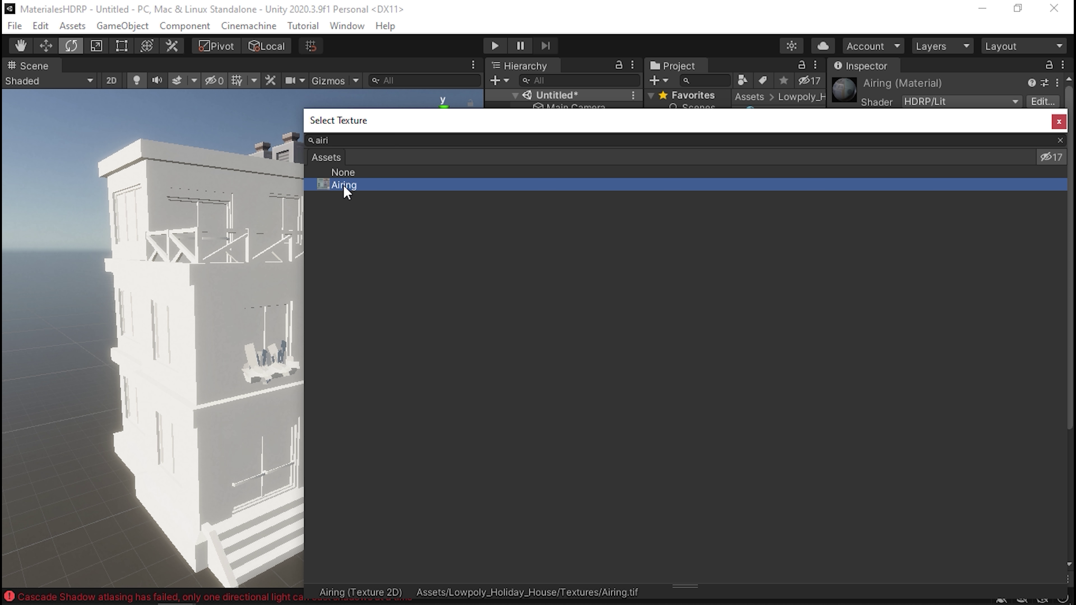
pyautogui.doubleClick(344, 185)
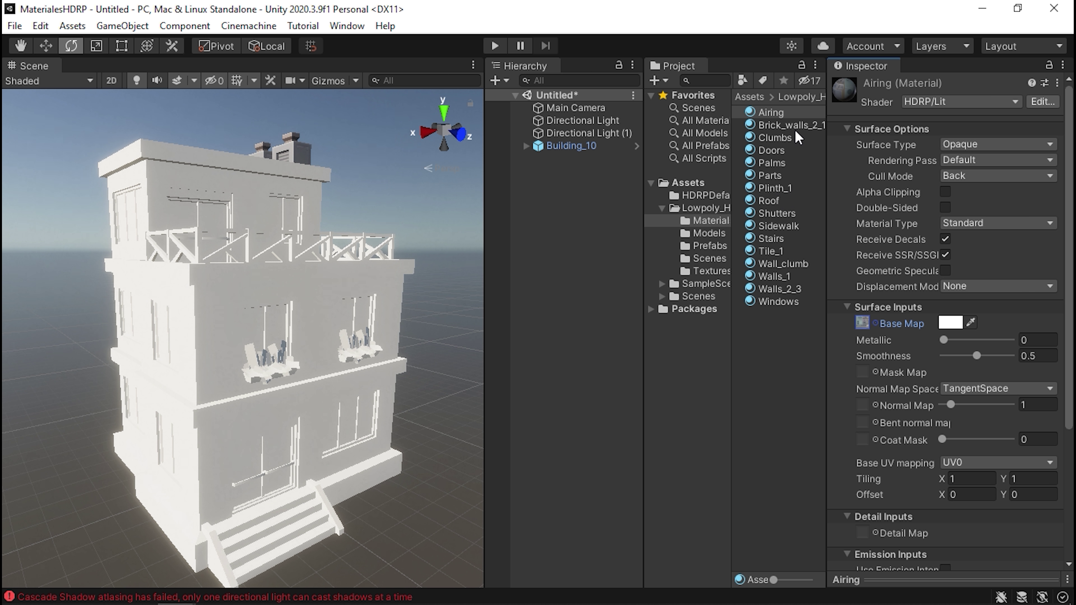
pyautogui.click(791, 125)
pyautogui.click(875, 323)
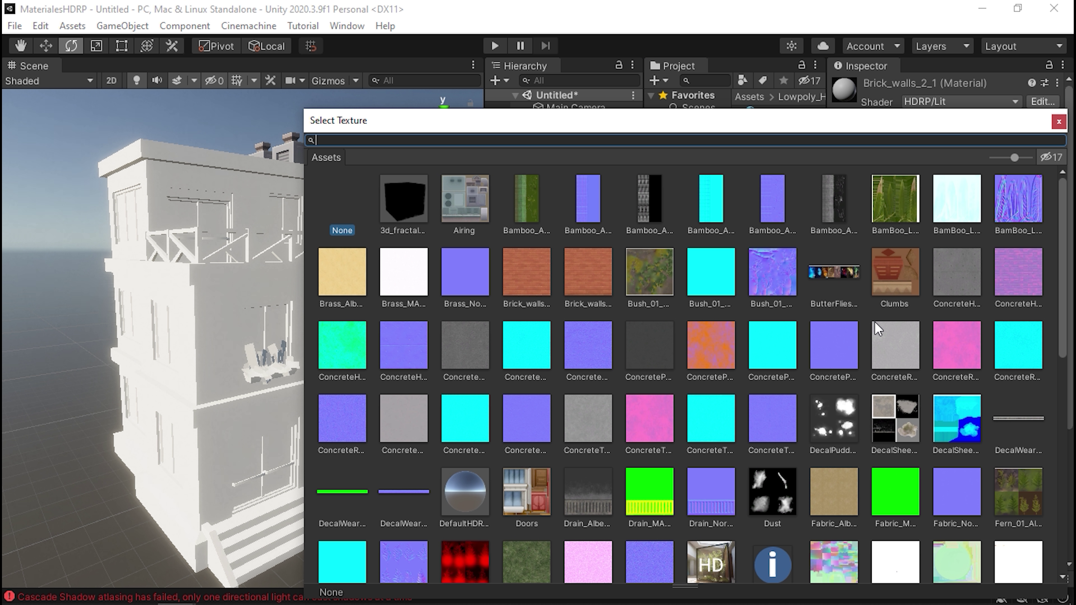
pyautogui.write('brick')
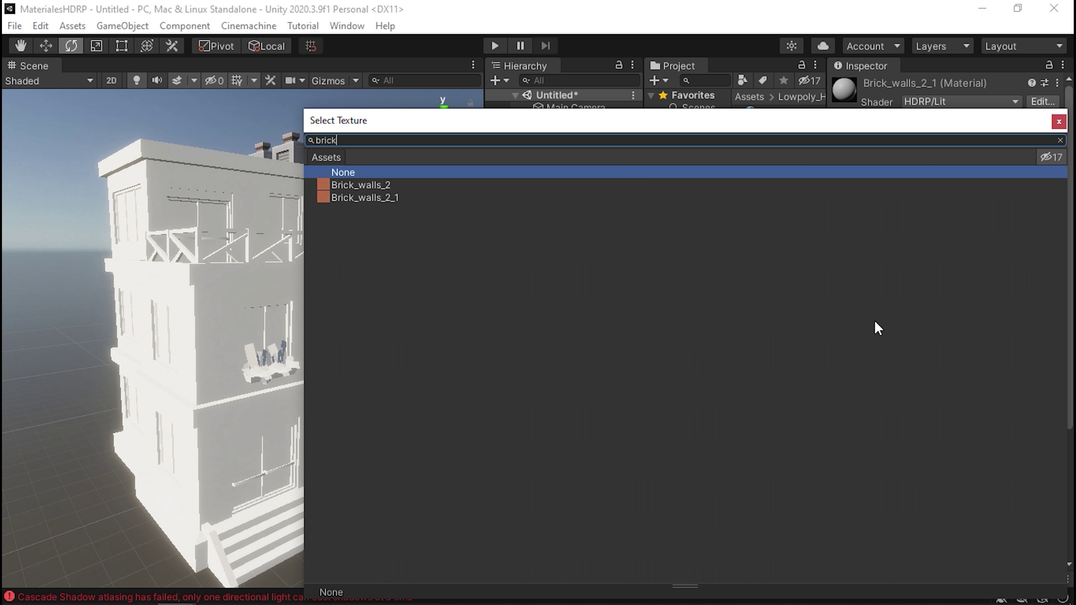
pyautogui.doubleClick(407, 200)
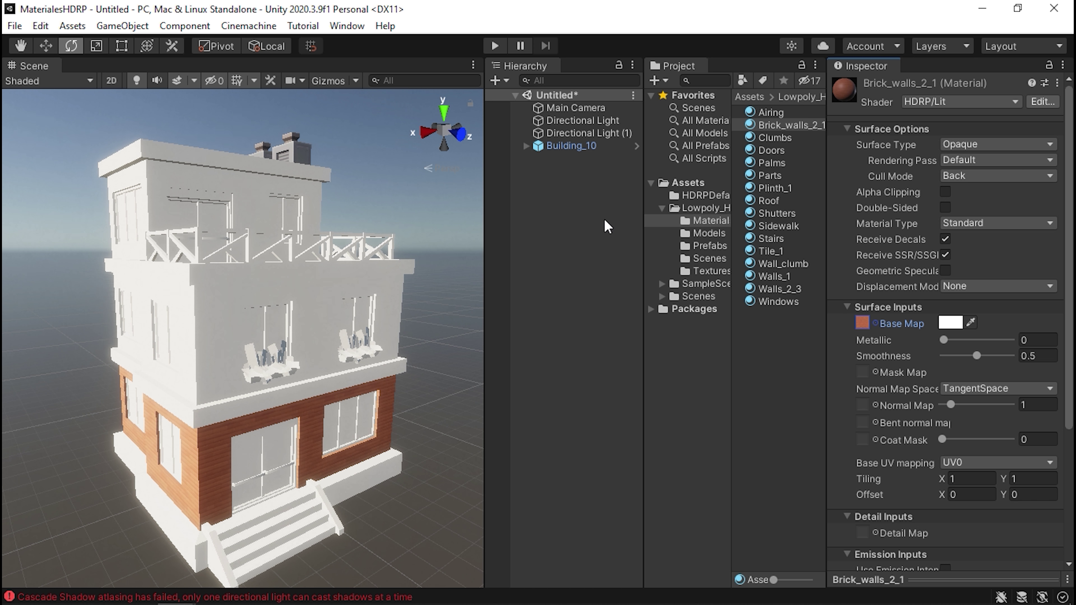
# - Assign the Clumbs texture to Clumbs and search 'sid' for the Sidewalk base map
pyautogui.click(774, 138)
pyautogui.click(875, 324)
pyautogui.write('clumbs')
pyautogui.doubleClick(324, 185)
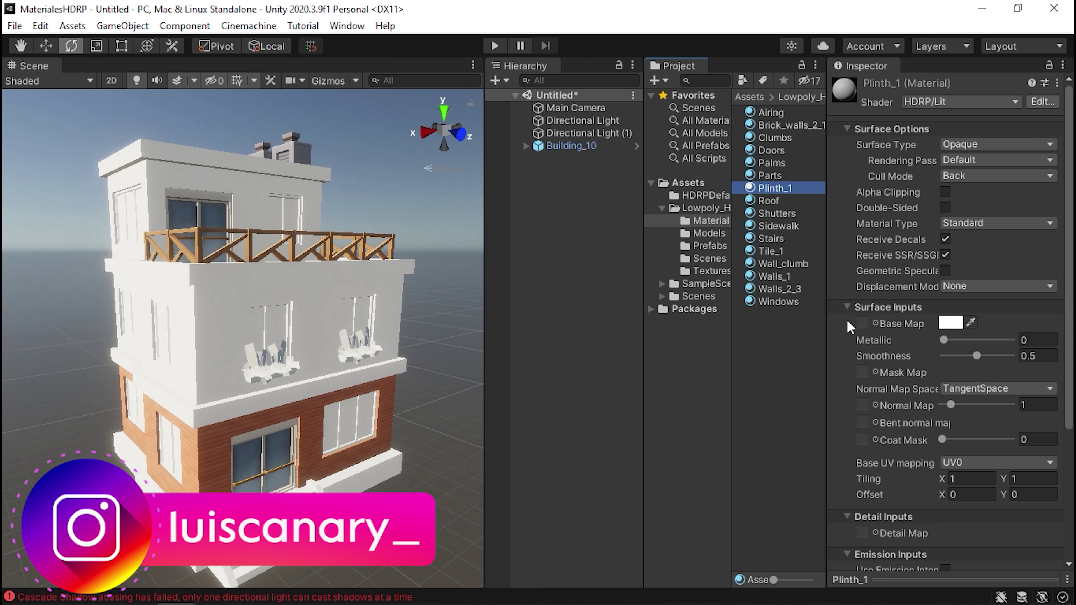
pyautogui.click(778, 226)
pyautogui.click(875, 323)
pyautogui.write('sid')
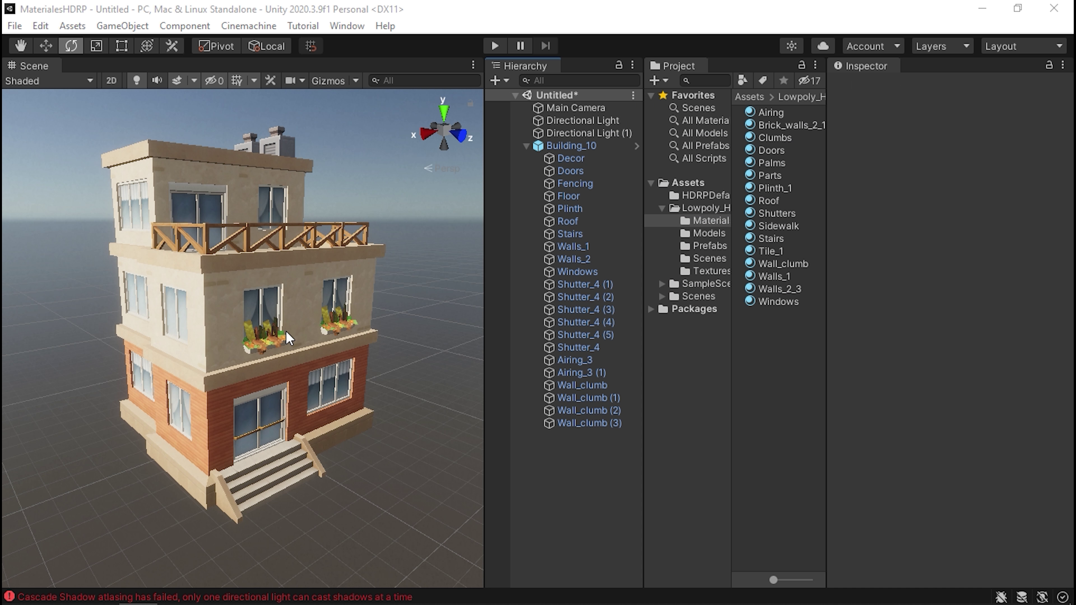
# - Fly in to the window flower box and select Wall_clumb (1)
pyautogui.moveTo(288, 338); pyautogui.dragTo(296, 336, button='right')
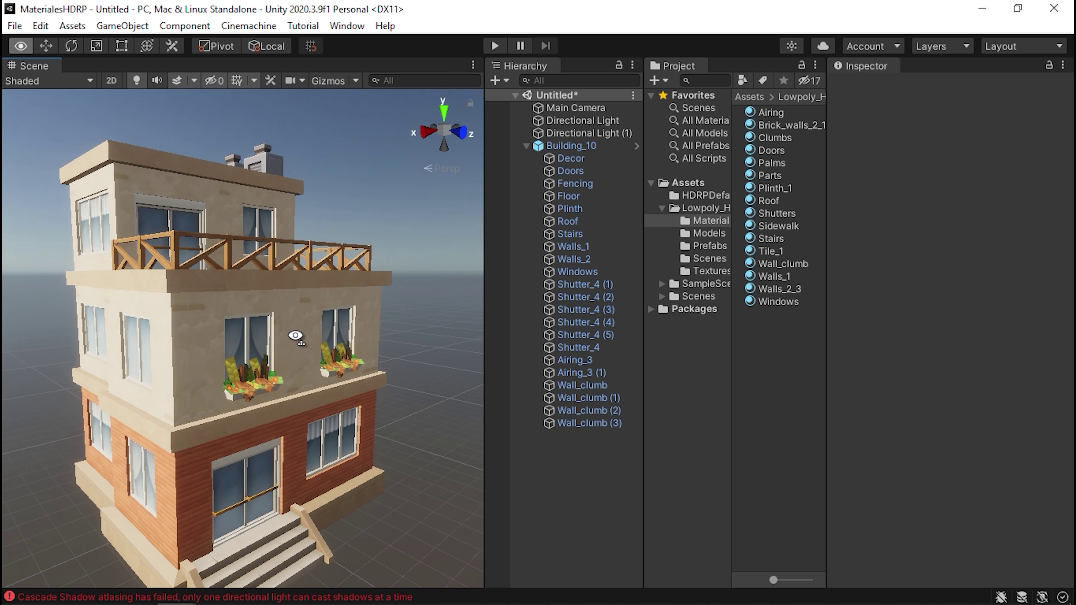
pyautogui.moveTo(295, 335); pyautogui.dragTo(245, 392, button='right')
pyautogui.click(246, 392)
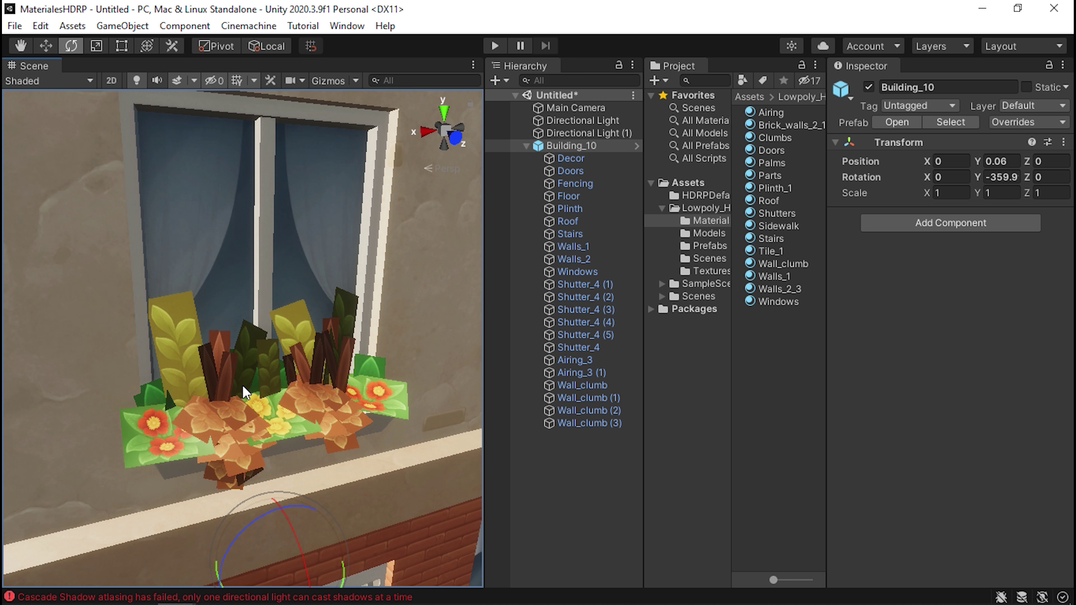
pyautogui.click(223, 367)
pyautogui.moveTo(212, 361); pyautogui.dragTo(352, 334, button='right')
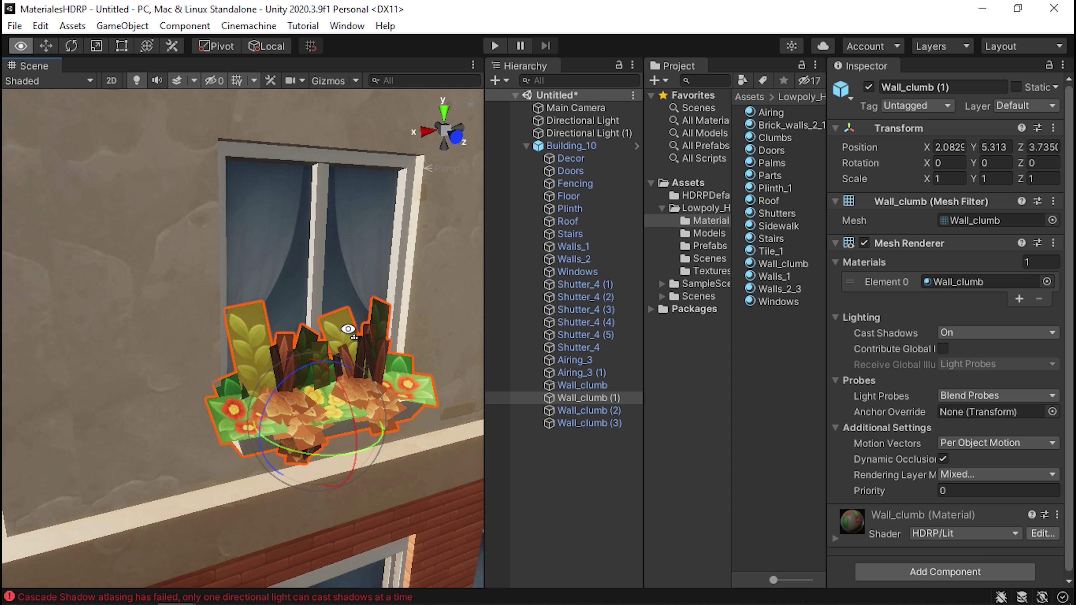
pyautogui.moveTo(351, 335); pyautogui.dragTo(337, 324, button='right')
pyautogui.moveTo(240, 339); pyautogui.dragTo(193, 311, button='right')
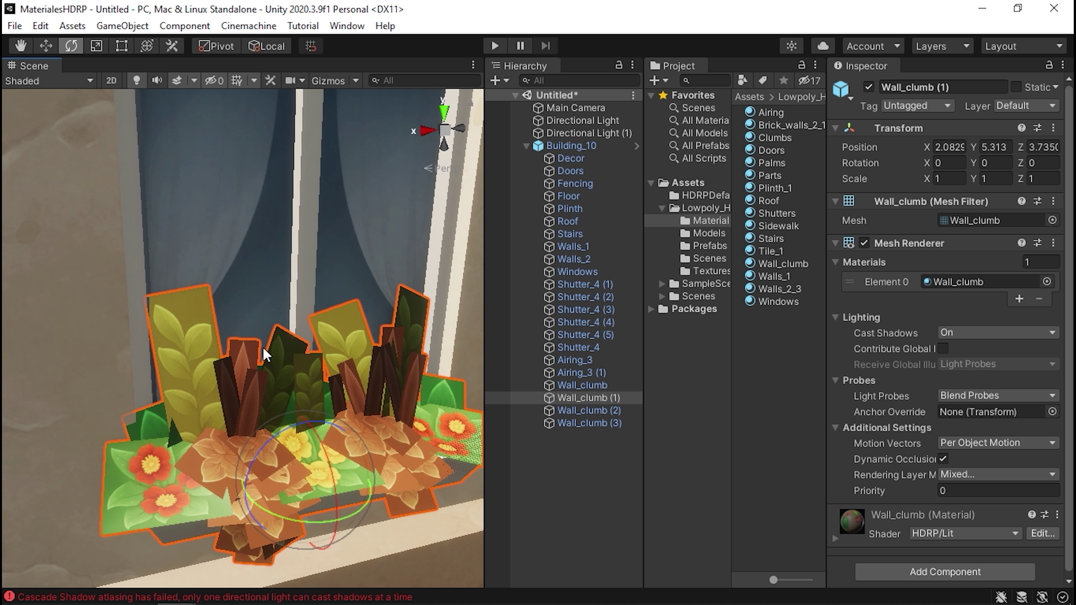
# - Set the Wall_clumb material's Surface Type to Transparent and orbit to view the flower boxes
pyautogui.click(945, 282)
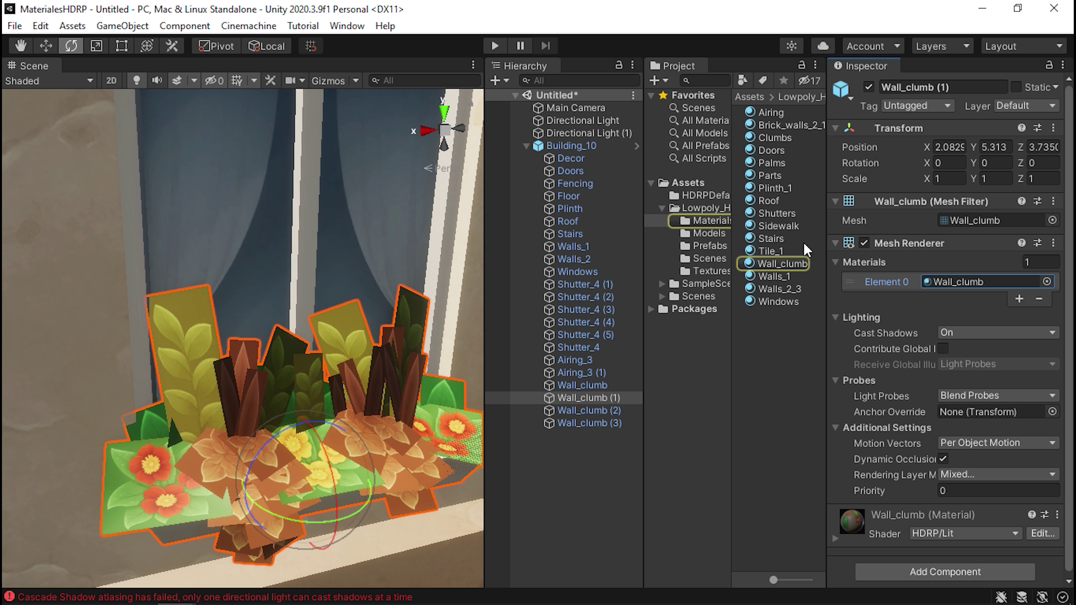
pyautogui.click(791, 266)
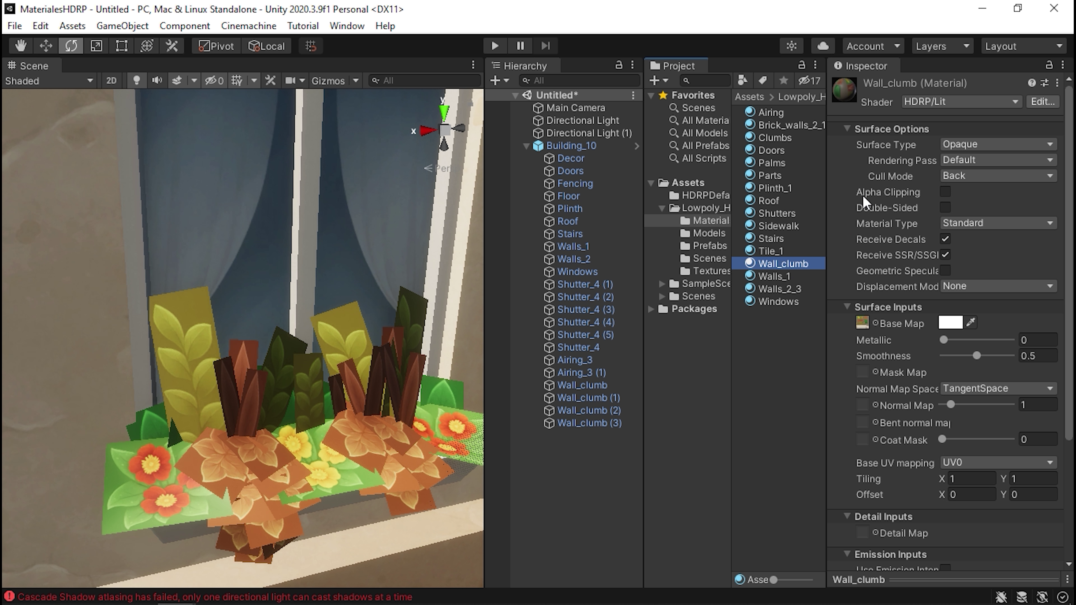
pyautogui.click(980, 146)
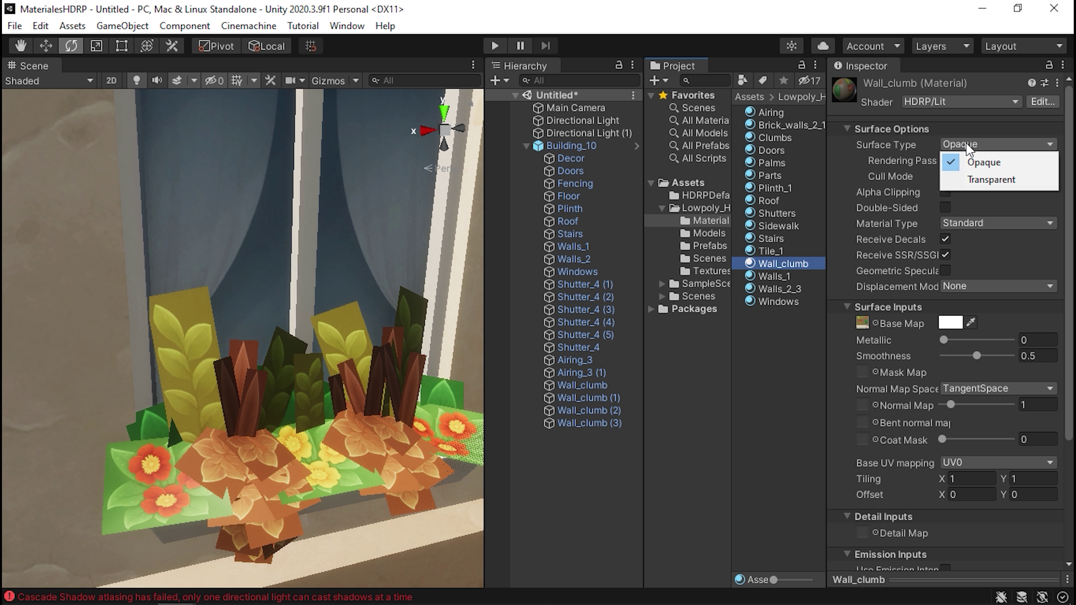
pyautogui.click(973, 177)
pyautogui.click(973, 177)
pyautogui.moveTo(292, 322)
pyautogui.keyDown('alt'); pyautogui.mouseDown()
pyautogui.moveTo(302, 328)
pyautogui.moveTo(285, 352)
pyautogui.mouseUp(); pyautogui.keyUp('alt')
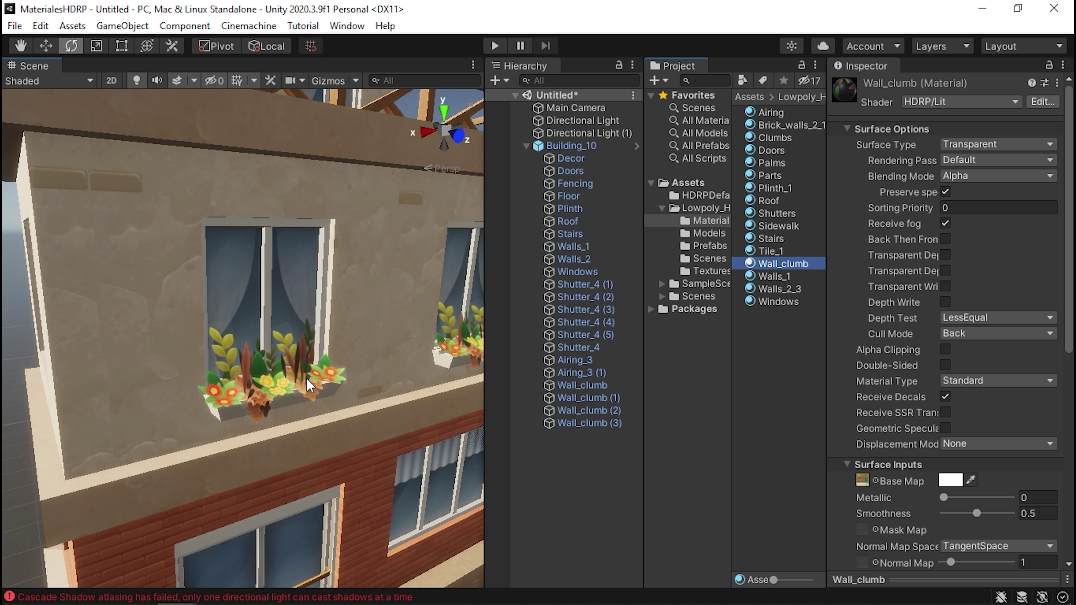
pyautogui.scroll(-3, 354, 348)
pyautogui.scroll(-5, 349, 360)
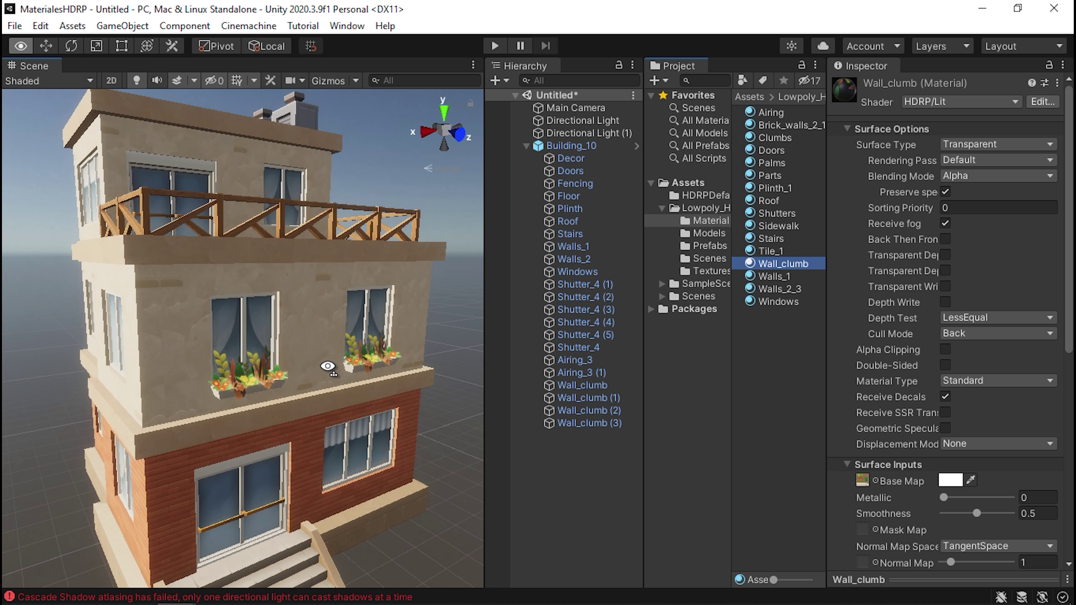
pyautogui.scroll(-3, 343, 324)
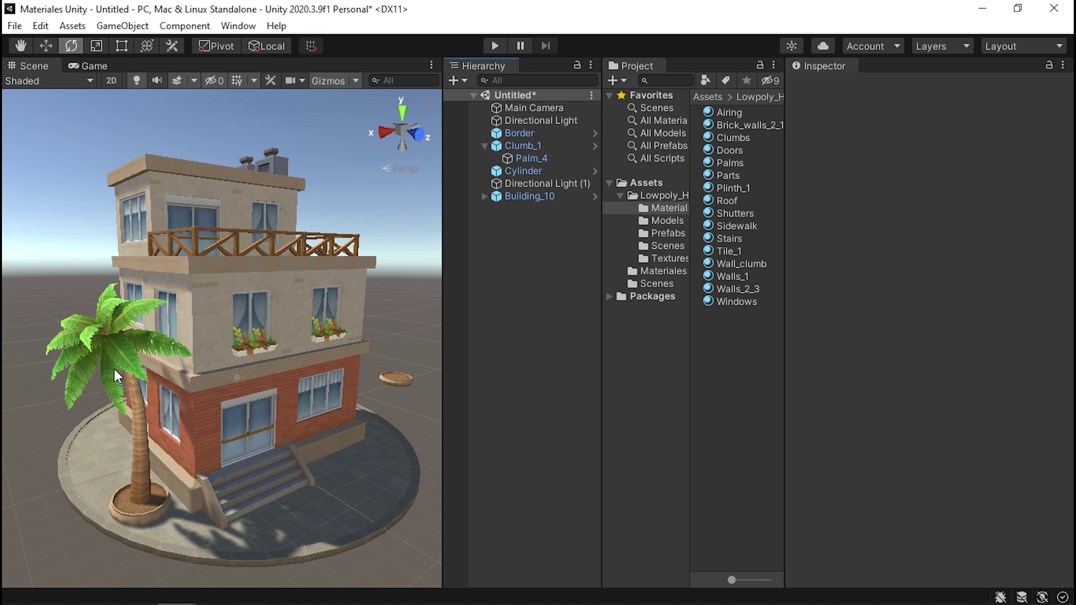
# - Zoom in and out and orbit around the original textured house
pyautogui.scroll(3, 116, 375)
pyautogui.scroll(3, 182, 373)
pyautogui.scroll(3, 190, 383)
pyautogui.scroll(3, 176, 339)
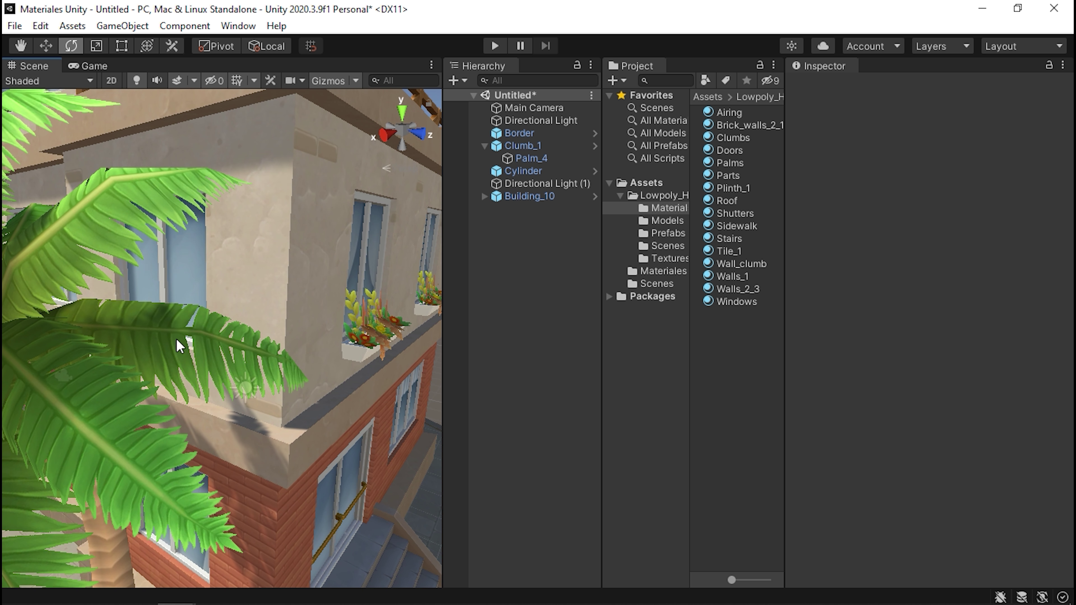
pyautogui.scroll(-3, 177, 339)
pyautogui.scroll(-3, 276, 324)
pyautogui.scroll(-3, 250, 302)
pyautogui.scroll(-2, 210, 307)
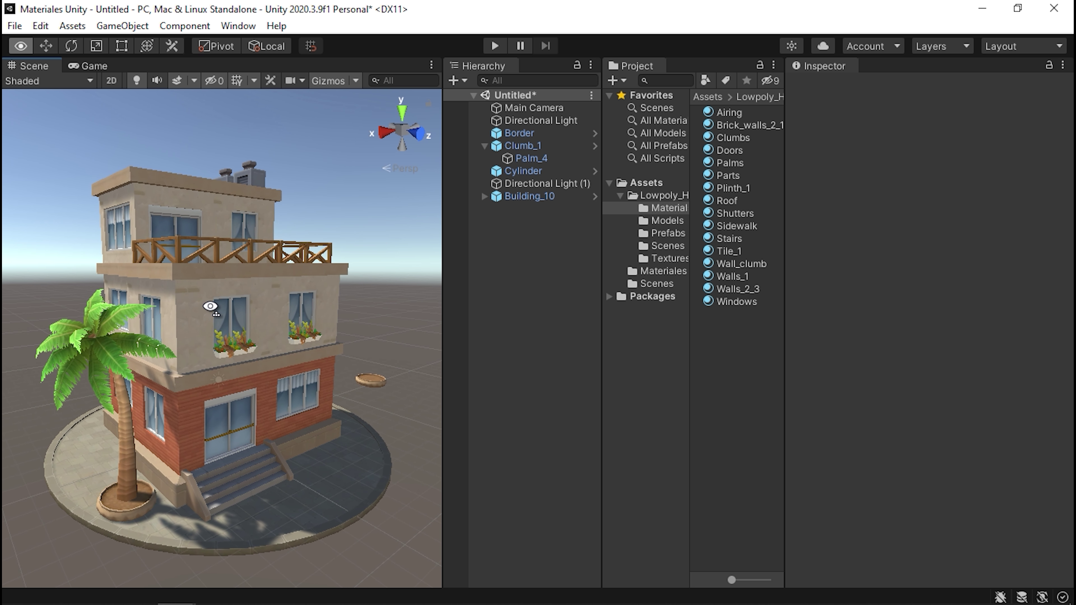
pyautogui.keyDown('alt'); pyautogui.moveTo(211, 307); pyautogui.dragTo(212, 279); pyautogui.keyUp('alt')
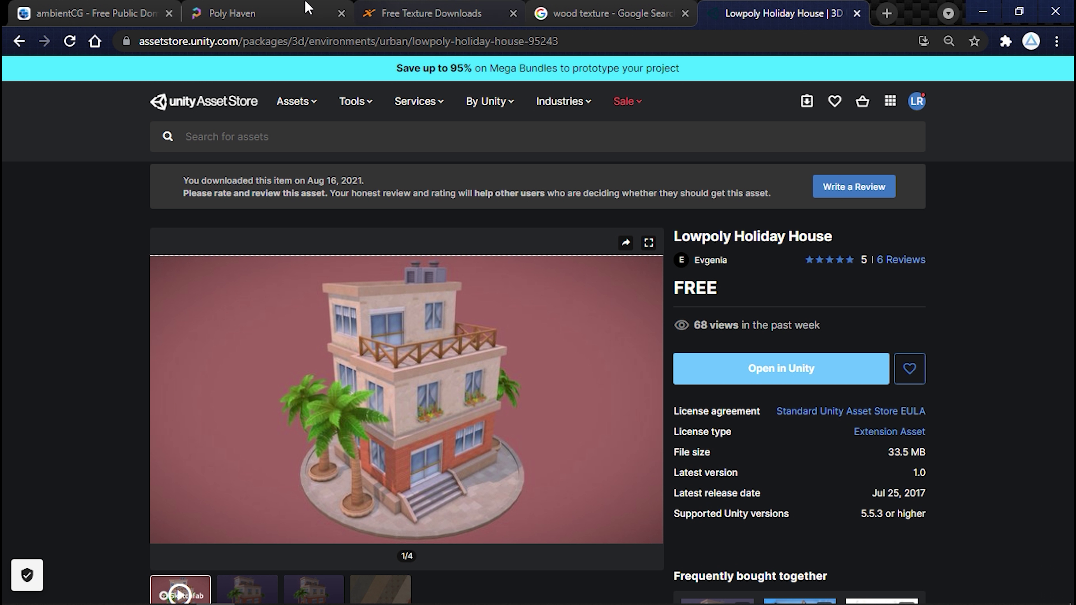
# - Browse the ambientCG and Poly Haven texture sites
pyautogui.click(127, 8)
pyautogui.scroll(-5, 391, 186)
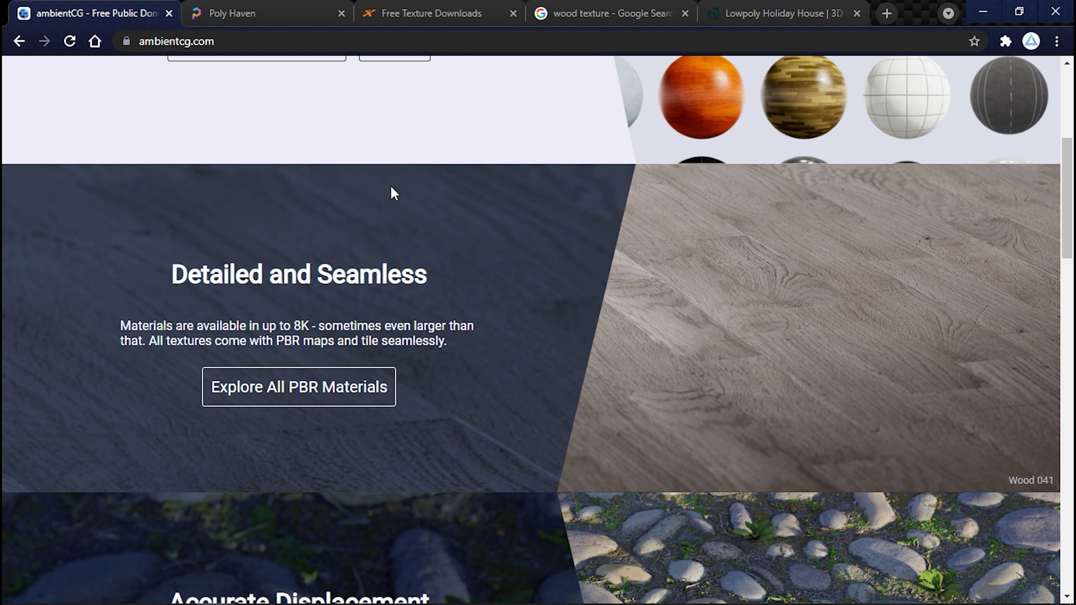
pyautogui.scroll(5, 391, 193)
pyautogui.click(232, 13)
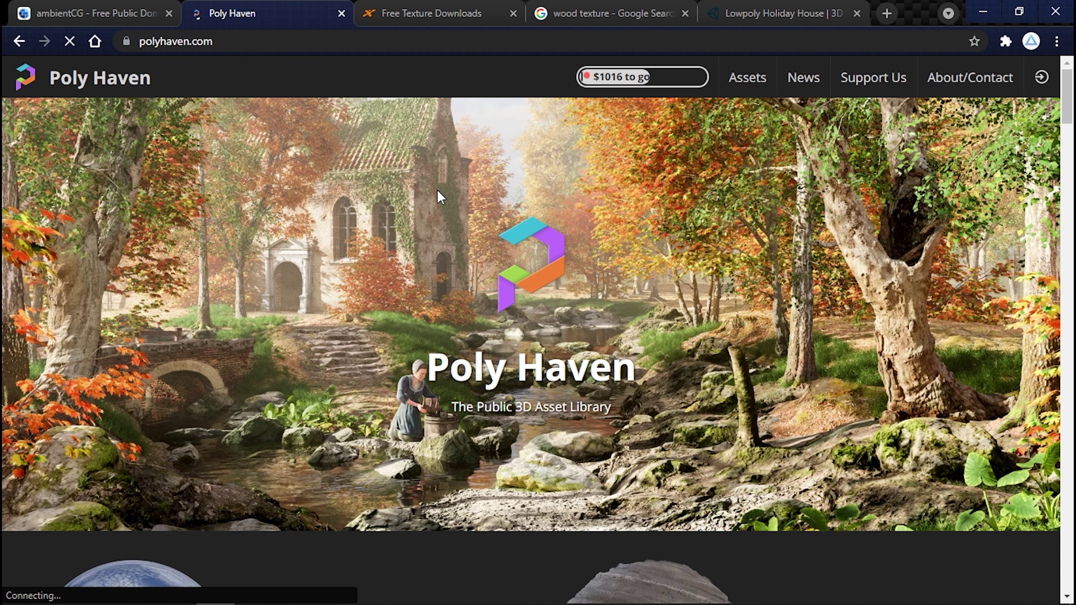
pyautogui.scroll(-5, 440, 196)
pyautogui.scroll(-1, 437, 191)
pyautogui.scroll(6, 420, 247)
pyautogui.scroll(-4, 445, 233)
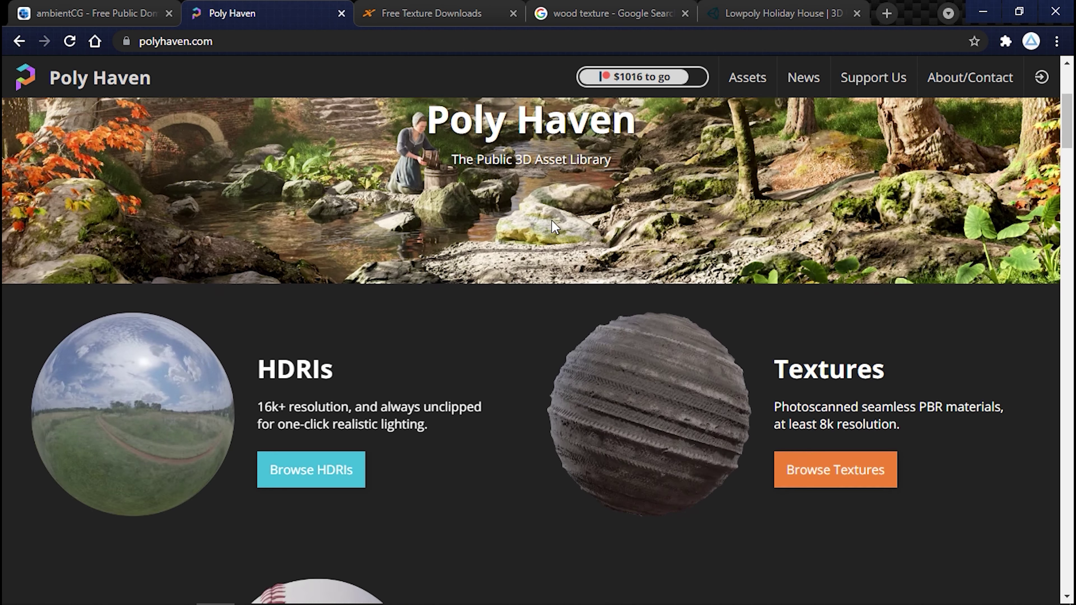
pyautogui.scroll(-2, 415, 260)
pyautogui.scroll(-4, 464, 230)
pyautogui.scroll(8, 464, 231)
# - Scroll through the 3dxo free textures page
pyautogui.hotkey('ctrl', 'Tab')
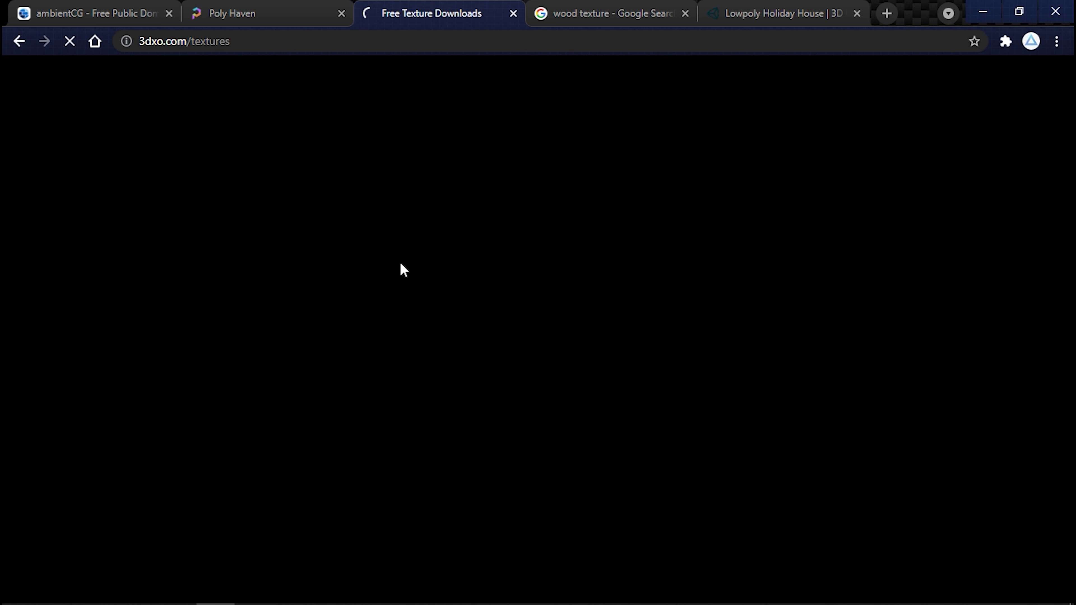
pyautogui.scroll(-5, 344, 185)
pyautogui.scroll(5, 441, 200)
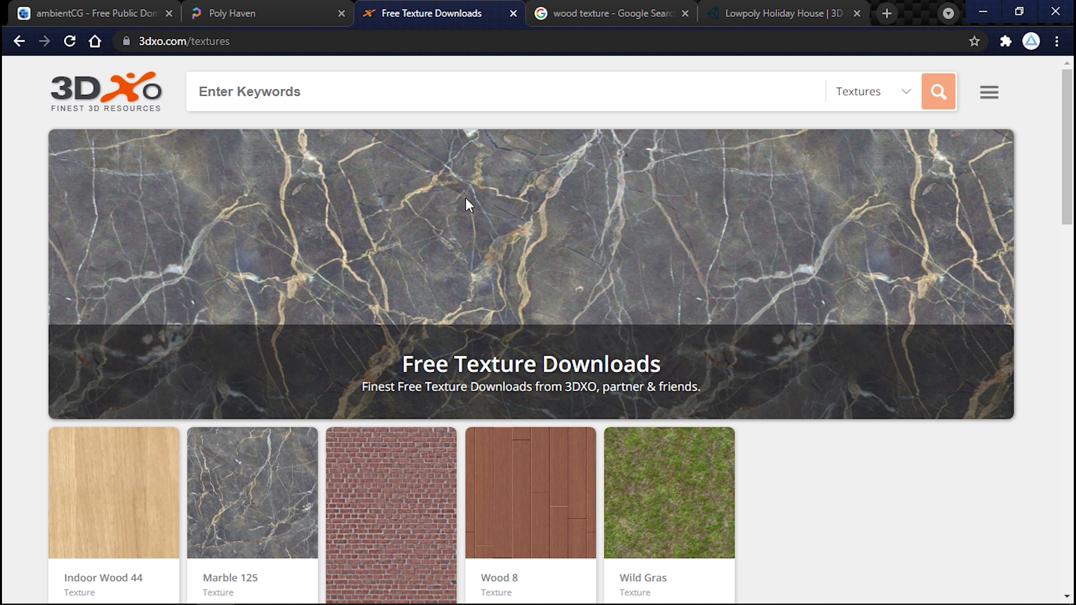
pyautogui.scroll(-5, 469, 205)
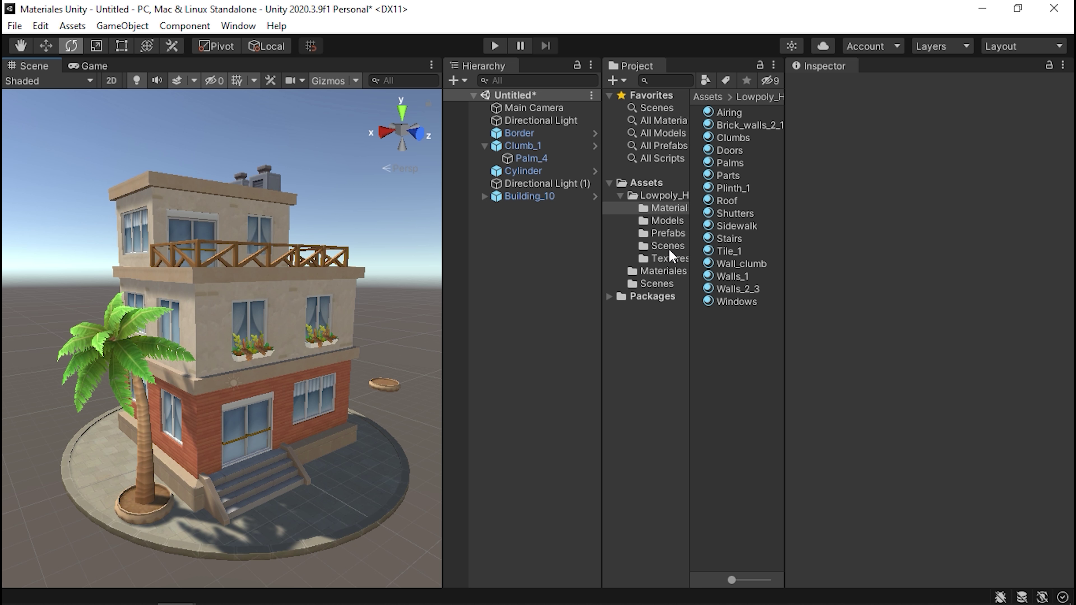
# - Select the Blanco material and locate its Brick_walls_2 albedo texture in the project
pyautogui.click(670, 254)
pyautogui.click(731, 113)
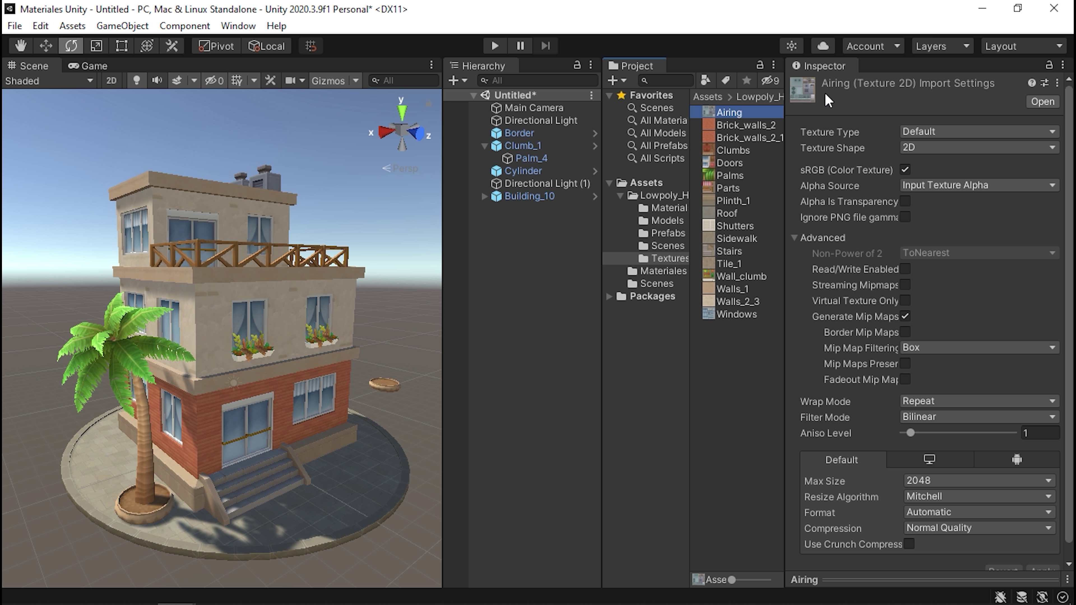
pyautogui.click(670, 210)
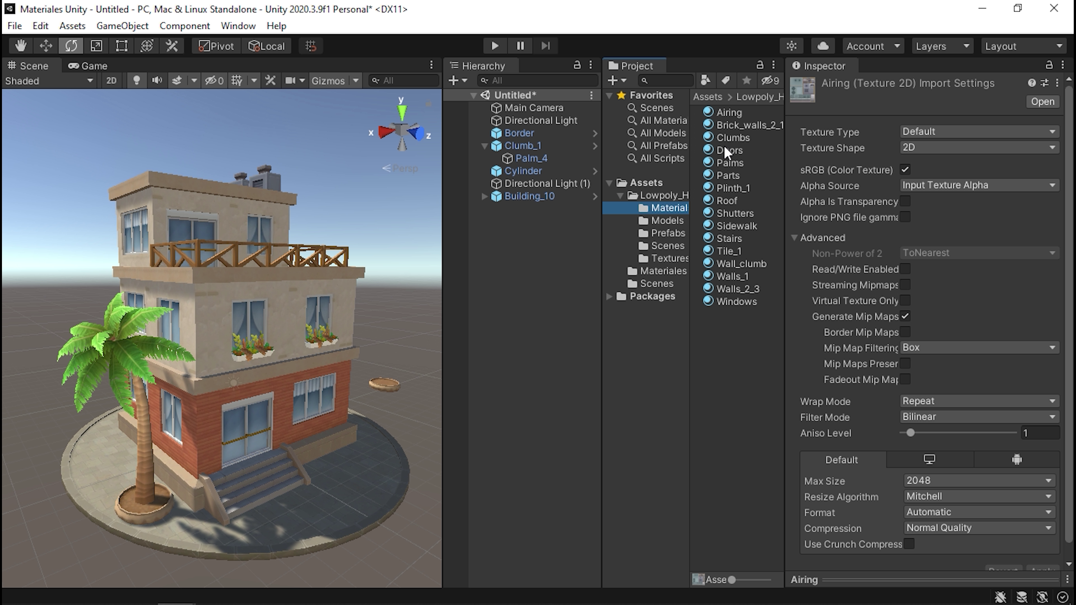
pyautogui.click(746, 125)
pyautogui.click(656, 273)
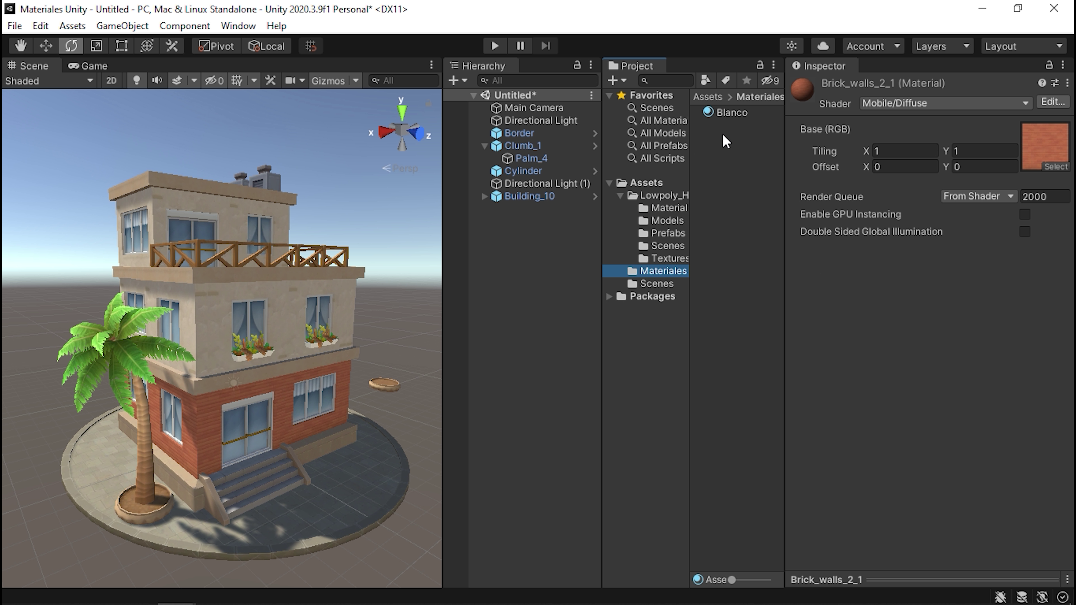
pyautogui.click(768, 114)
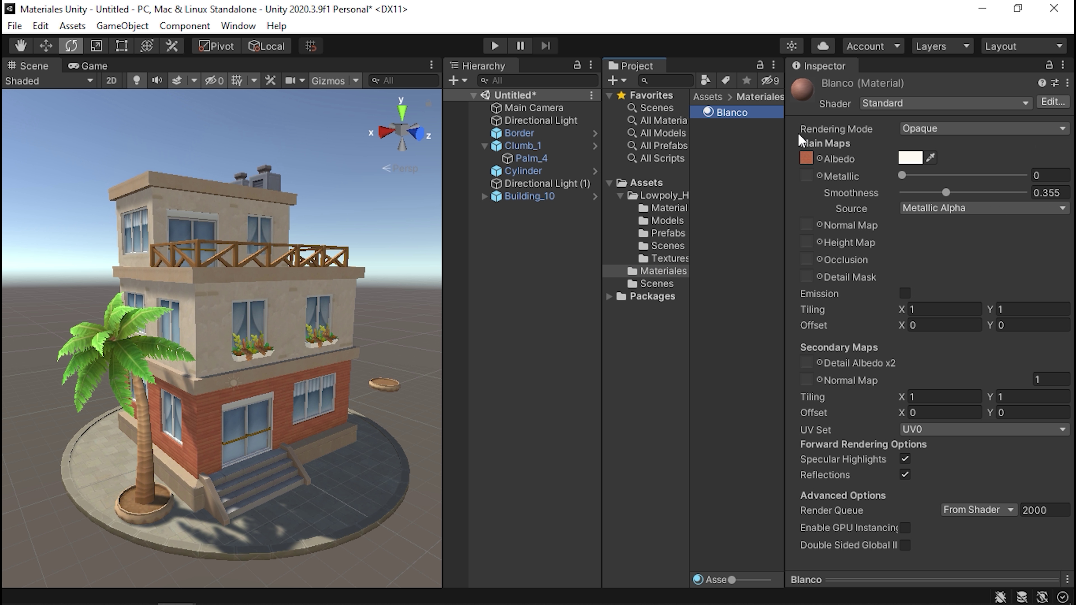
pyautogui.click(807, 159)
pyautogui.click(742, 127)
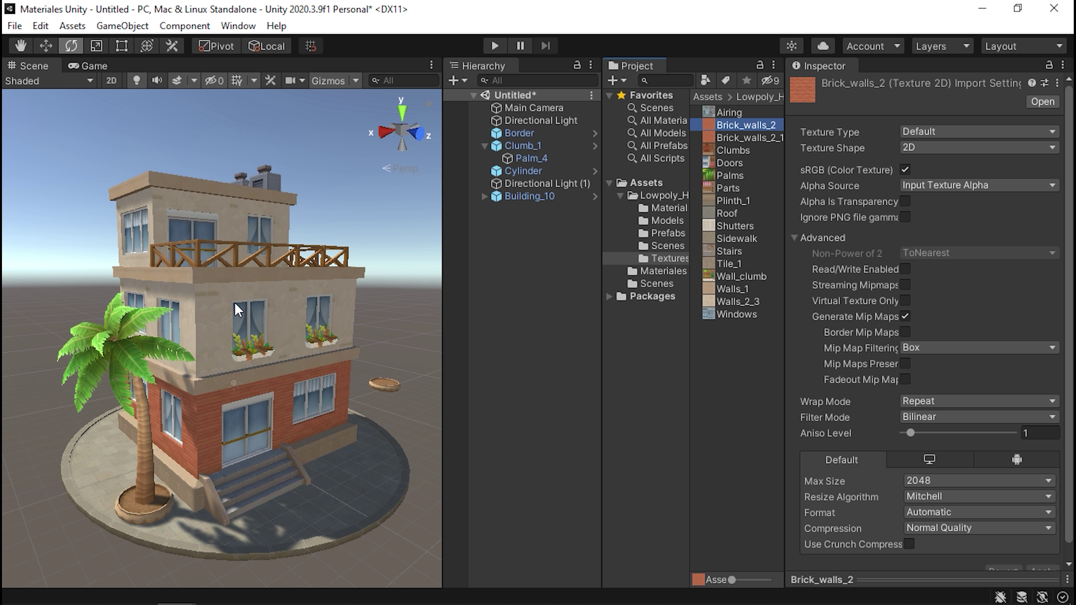
# - Orbit and zoom around the house to inspect its textures
pyautogui.moveTo(305, 266)
pyautogui.keyDown('alt'); pyautogui.mouseDown()
pyautogui.moveTo(330, 214)
pyautogui.moveTo(666, 174)
pyautogui.mouseUp(); pyautogui.keyUp('alt')
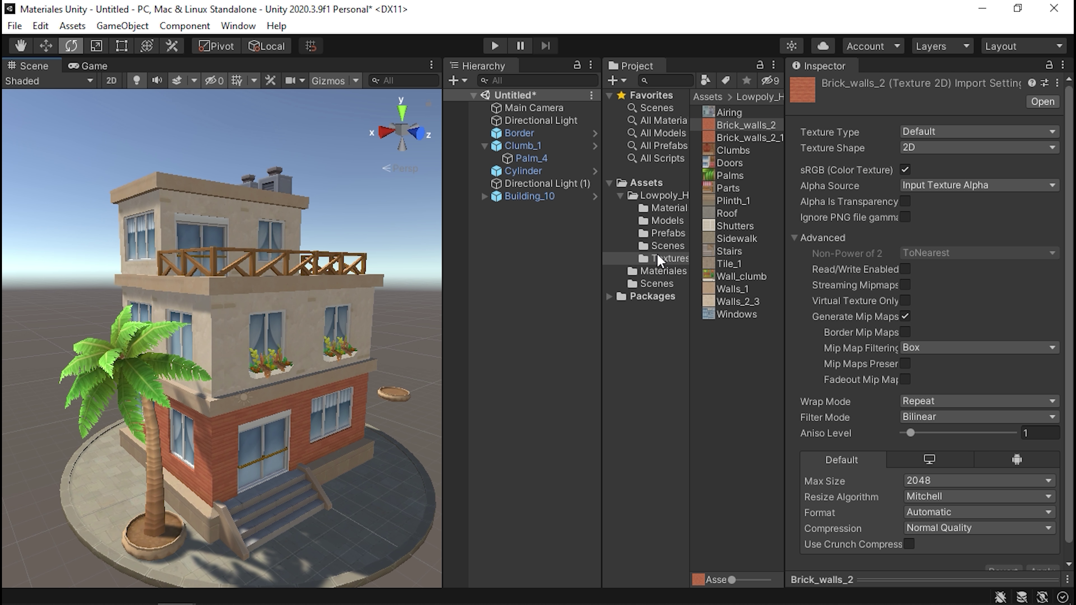
pyautogui.scroll(3, 205, 251)
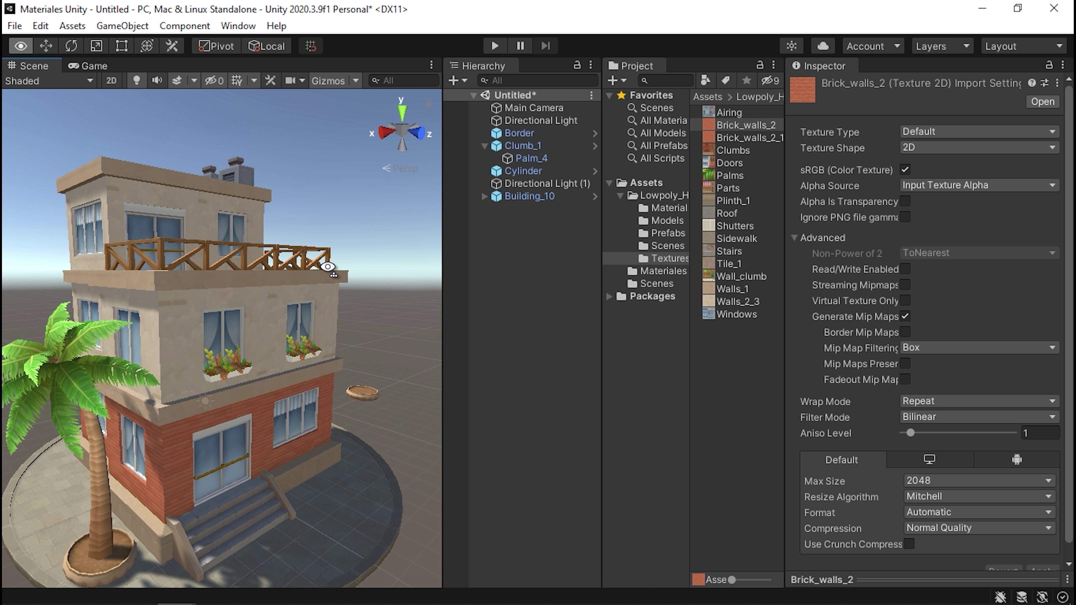
pyautogui.scroll(3, 205, 251)
pyautogui.scroll(3, 205, 250)
pyautogui.scroll(-3, 243, 257)
pyautogui.scroll(-3, 288, 266)
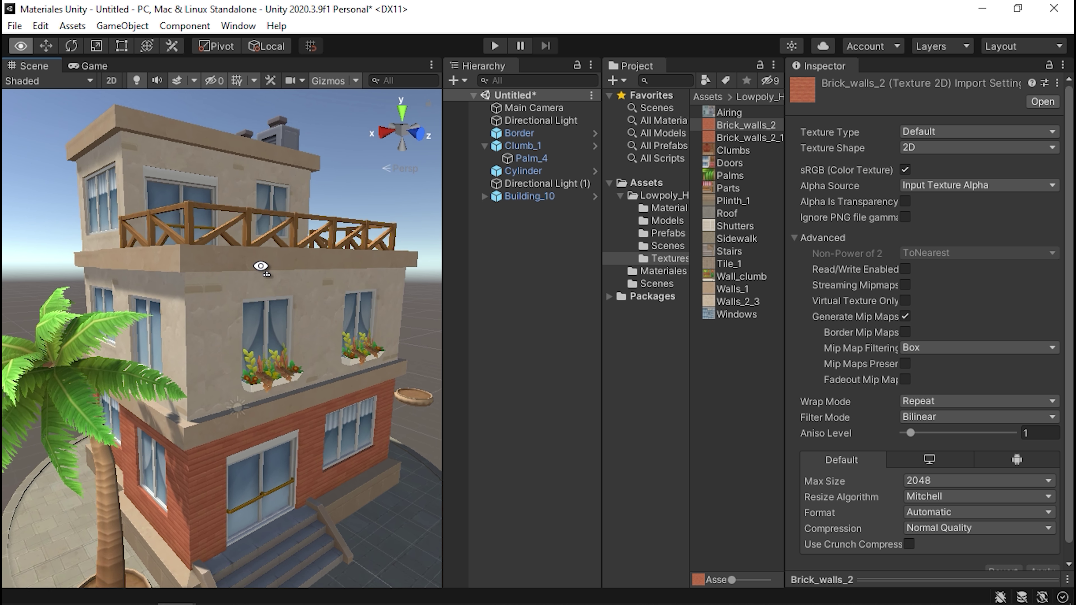
pyautogui.scroll(-3, 283, 270)
pyautogui.scroll(-2, 284, 270)
pyautogui.scroll(2, 283, 270)
pyautogui.scroll(2, 284, 270)
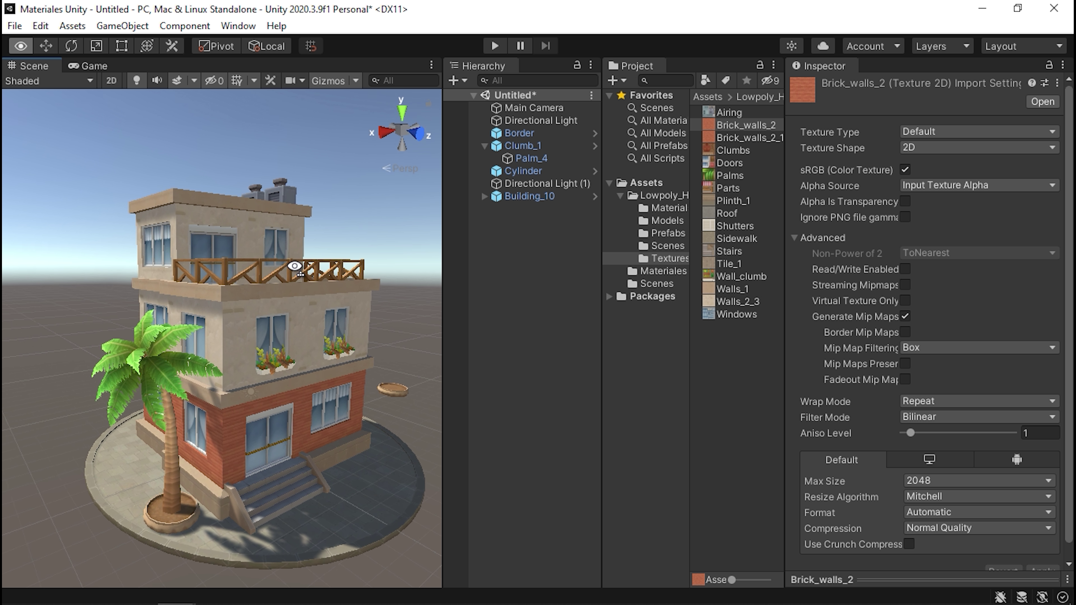
pyautogui.scroll(2, 286, 270)
pyautogui.scroll(2, 288, 270)
pyautogui.keyDown('alt'); pyautogui.moveTo(288, 270); pyautogui.dragTo(297, 248); pyautogui.keyUp('alt')
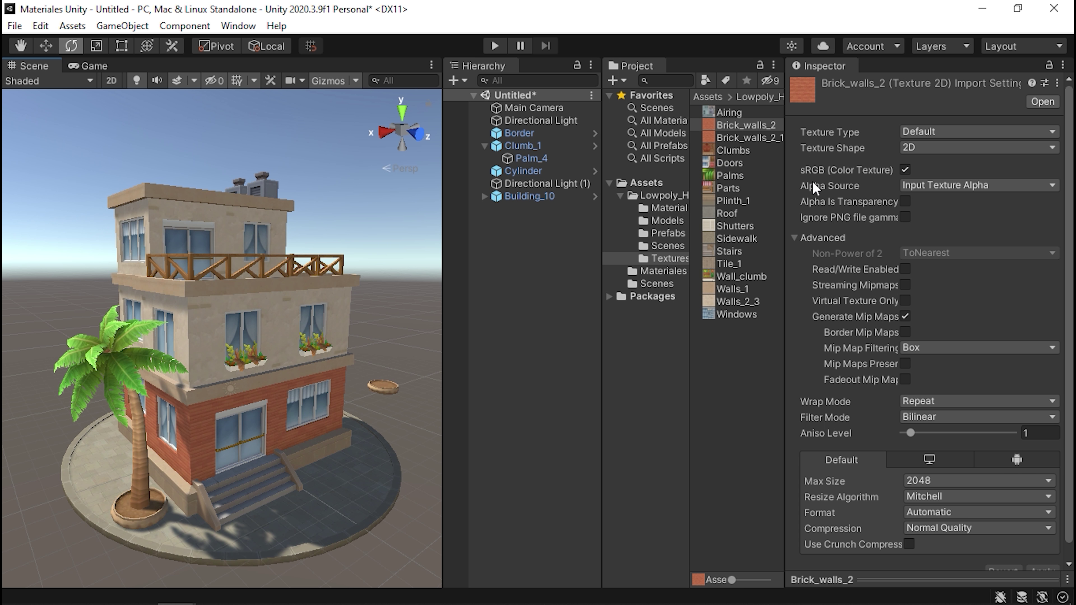
# - Glance at the Doors material, then reselect Blanco in the Materiales folder
pyautogui.click(655, 208)
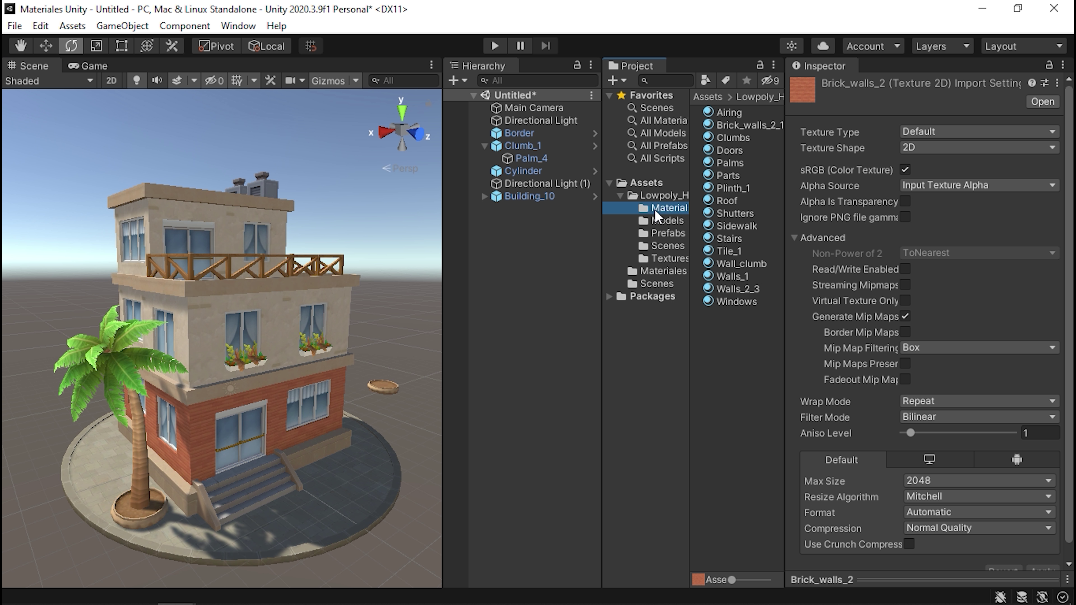
pyautogui.click(729, 149)
pyautogui.click(646, 273)
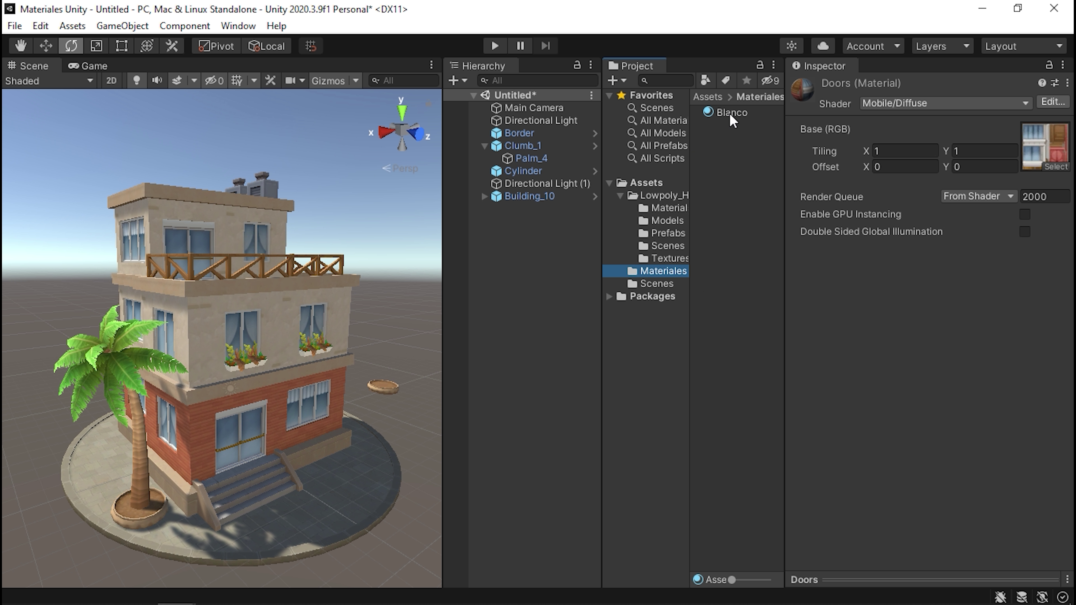
pyautogui.click(730, 112)
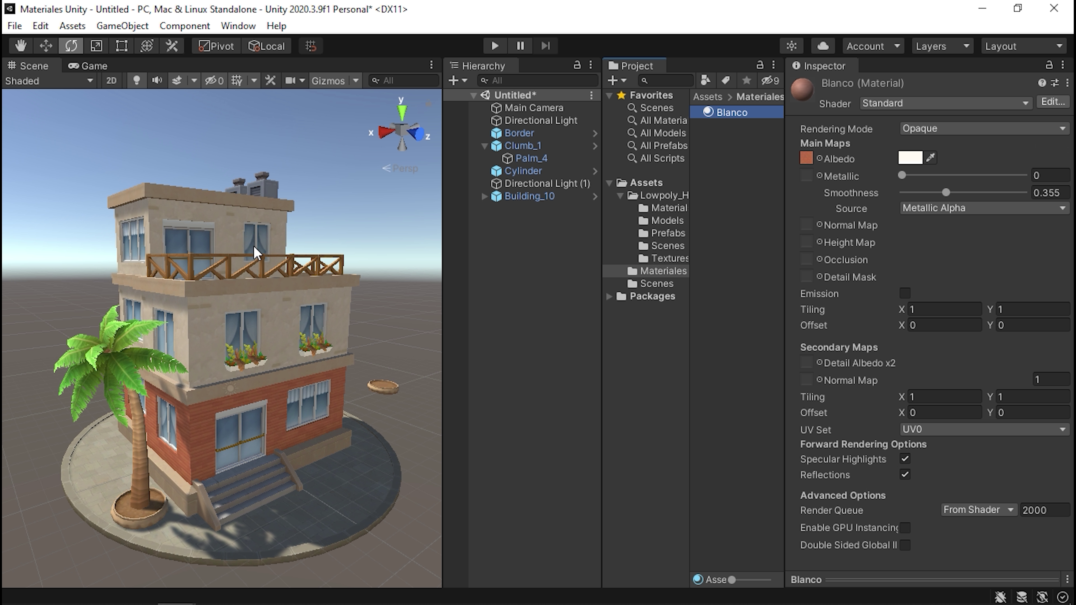